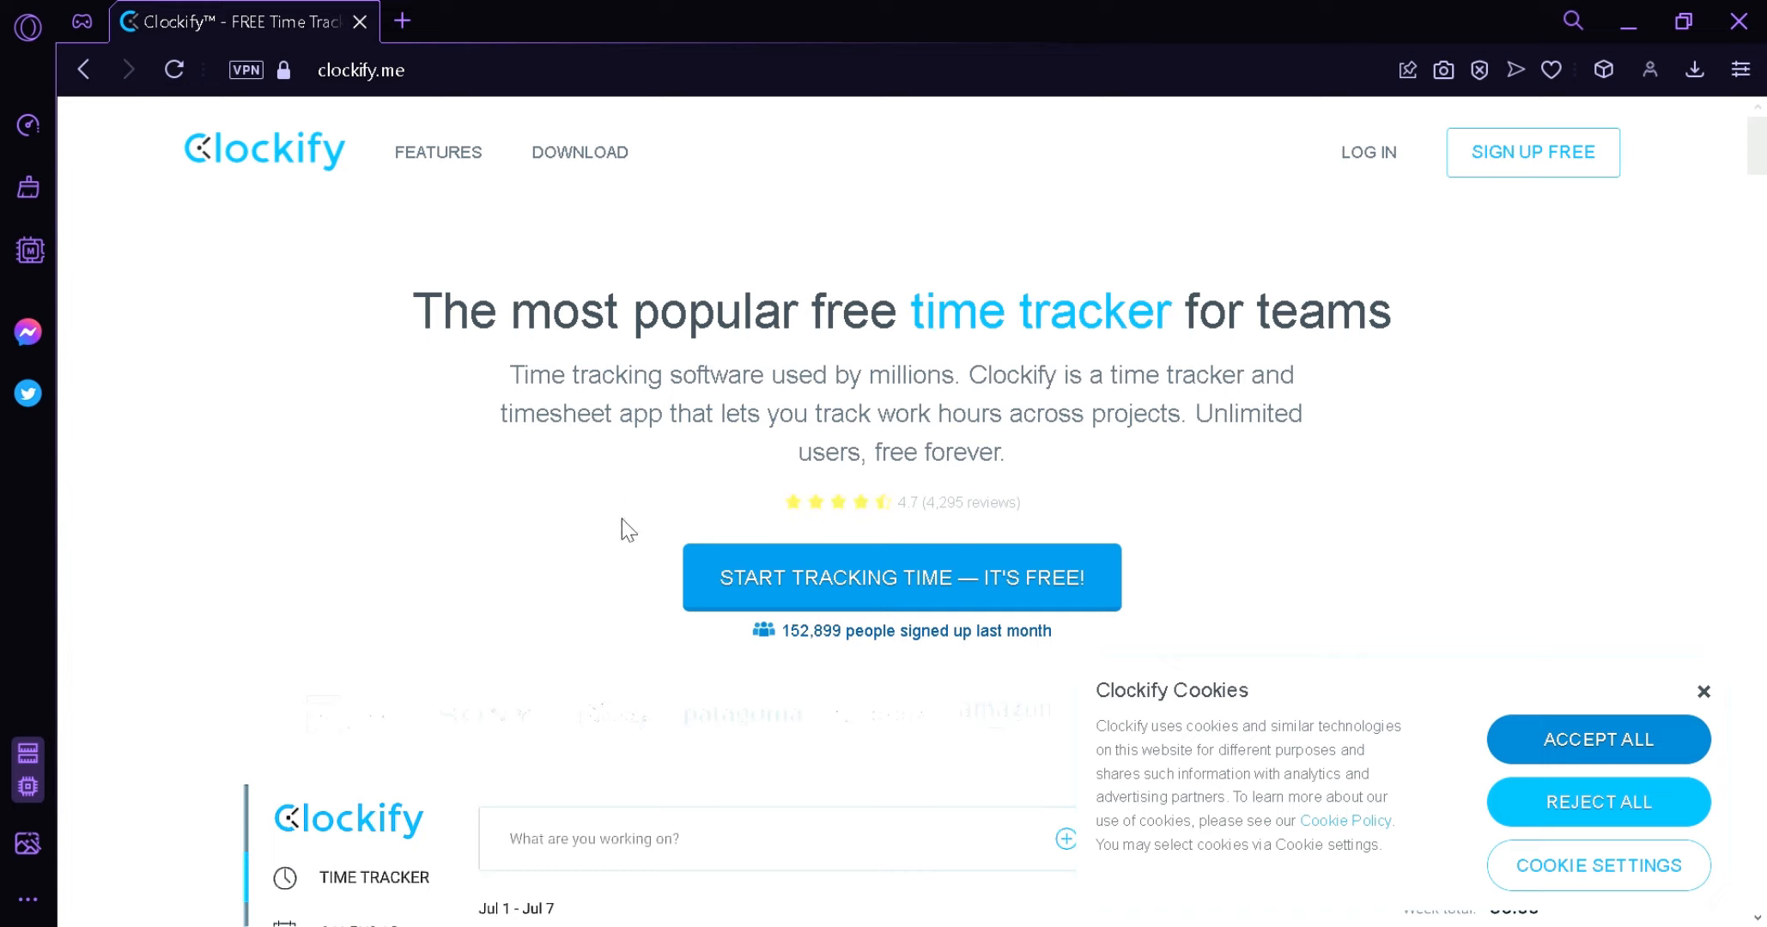
# Open the free Clockify sign-up page and create the account by continuing with Google.
pyautogui.click(807, 592)
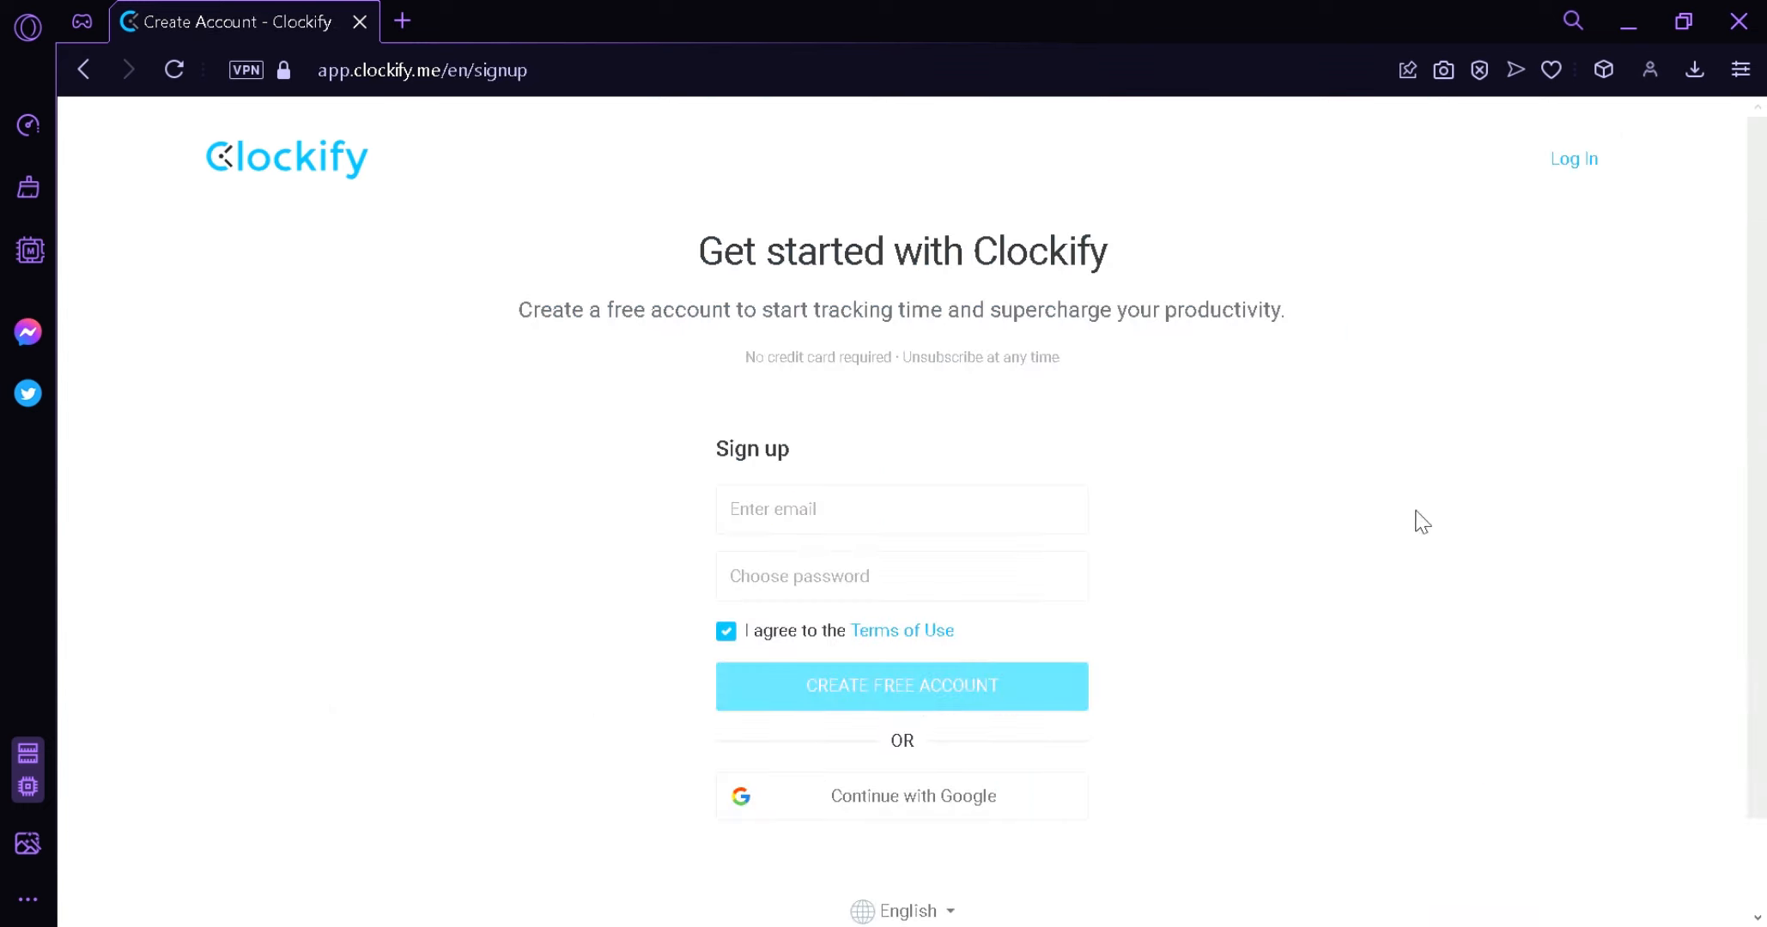
pyautogui.scroll(-1, 1762, 399)
pyautogui.scroll(-1, 1761, 399)
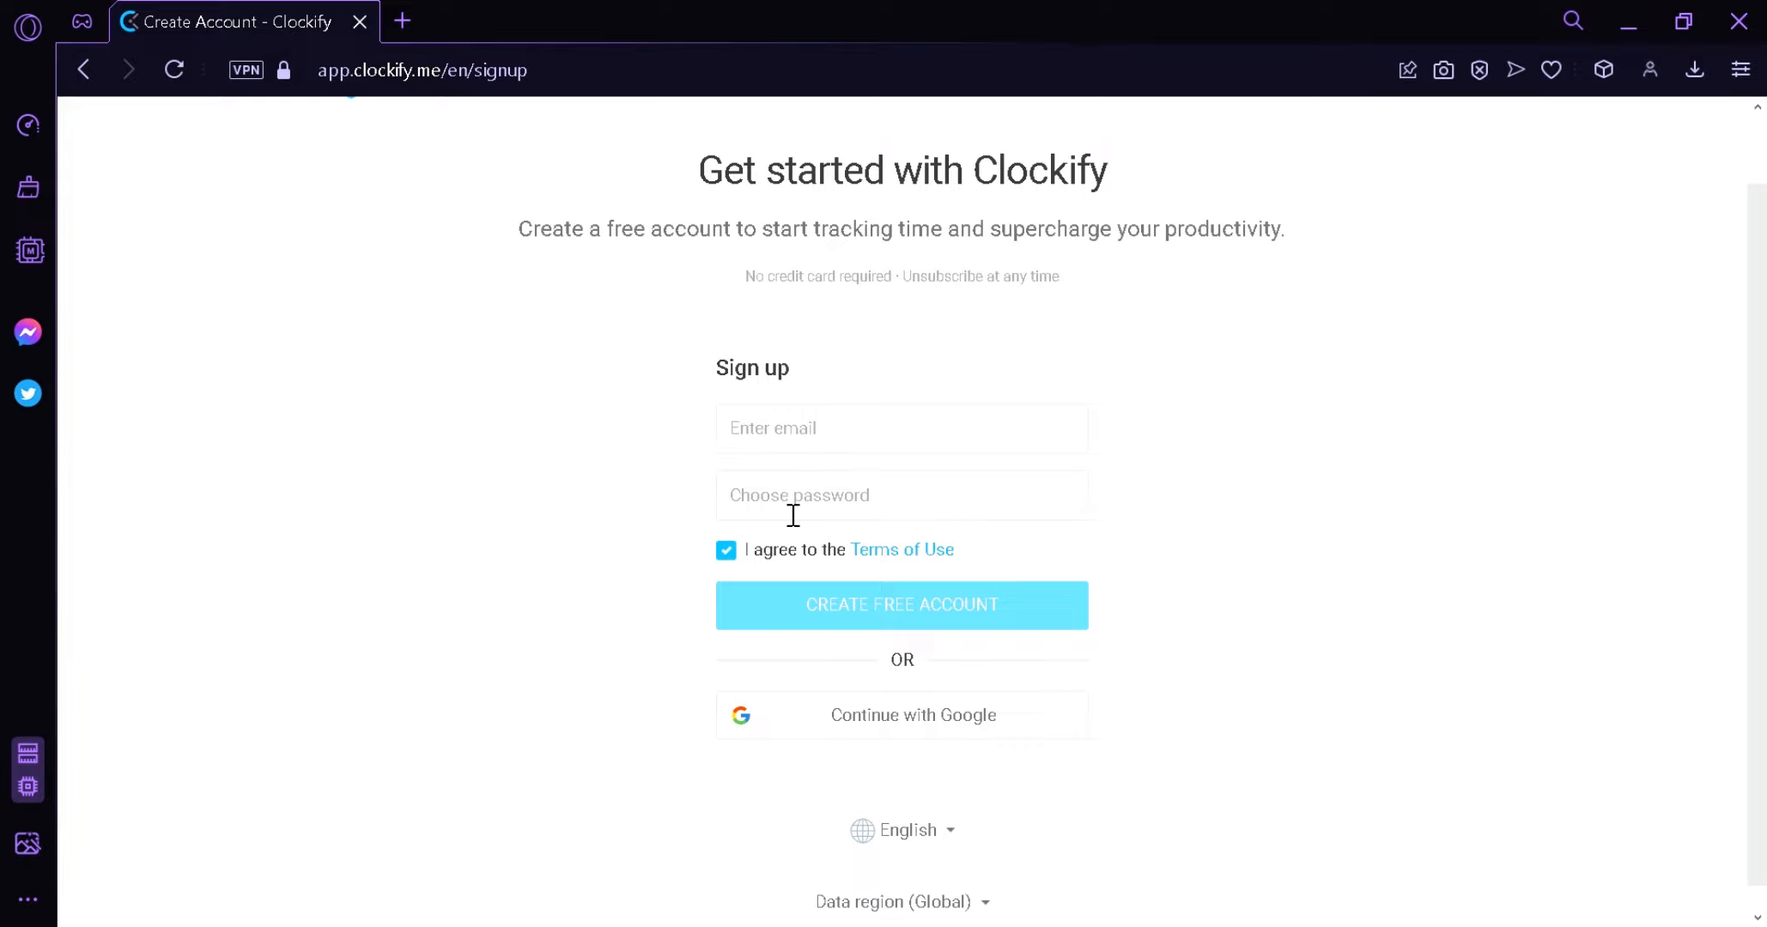
pyautogui.click(816, 722)
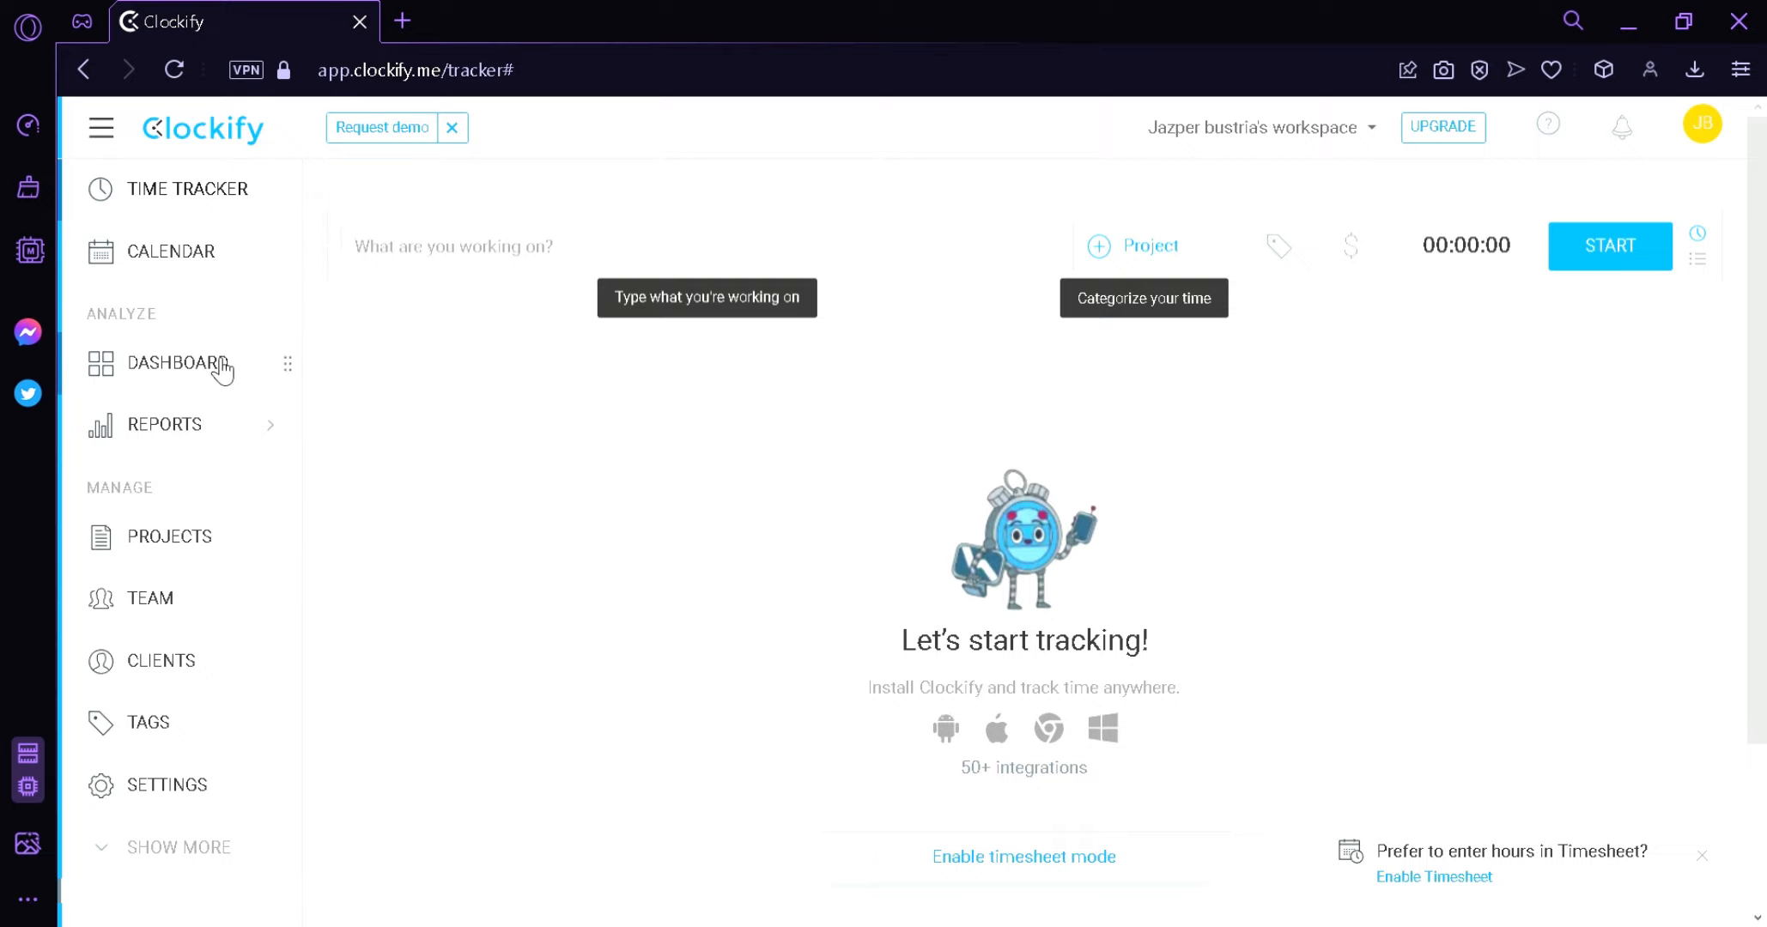
# Open the workspace settings and examine the general options, including the available duration formats.
pyautogui.moveTo(207, 457)
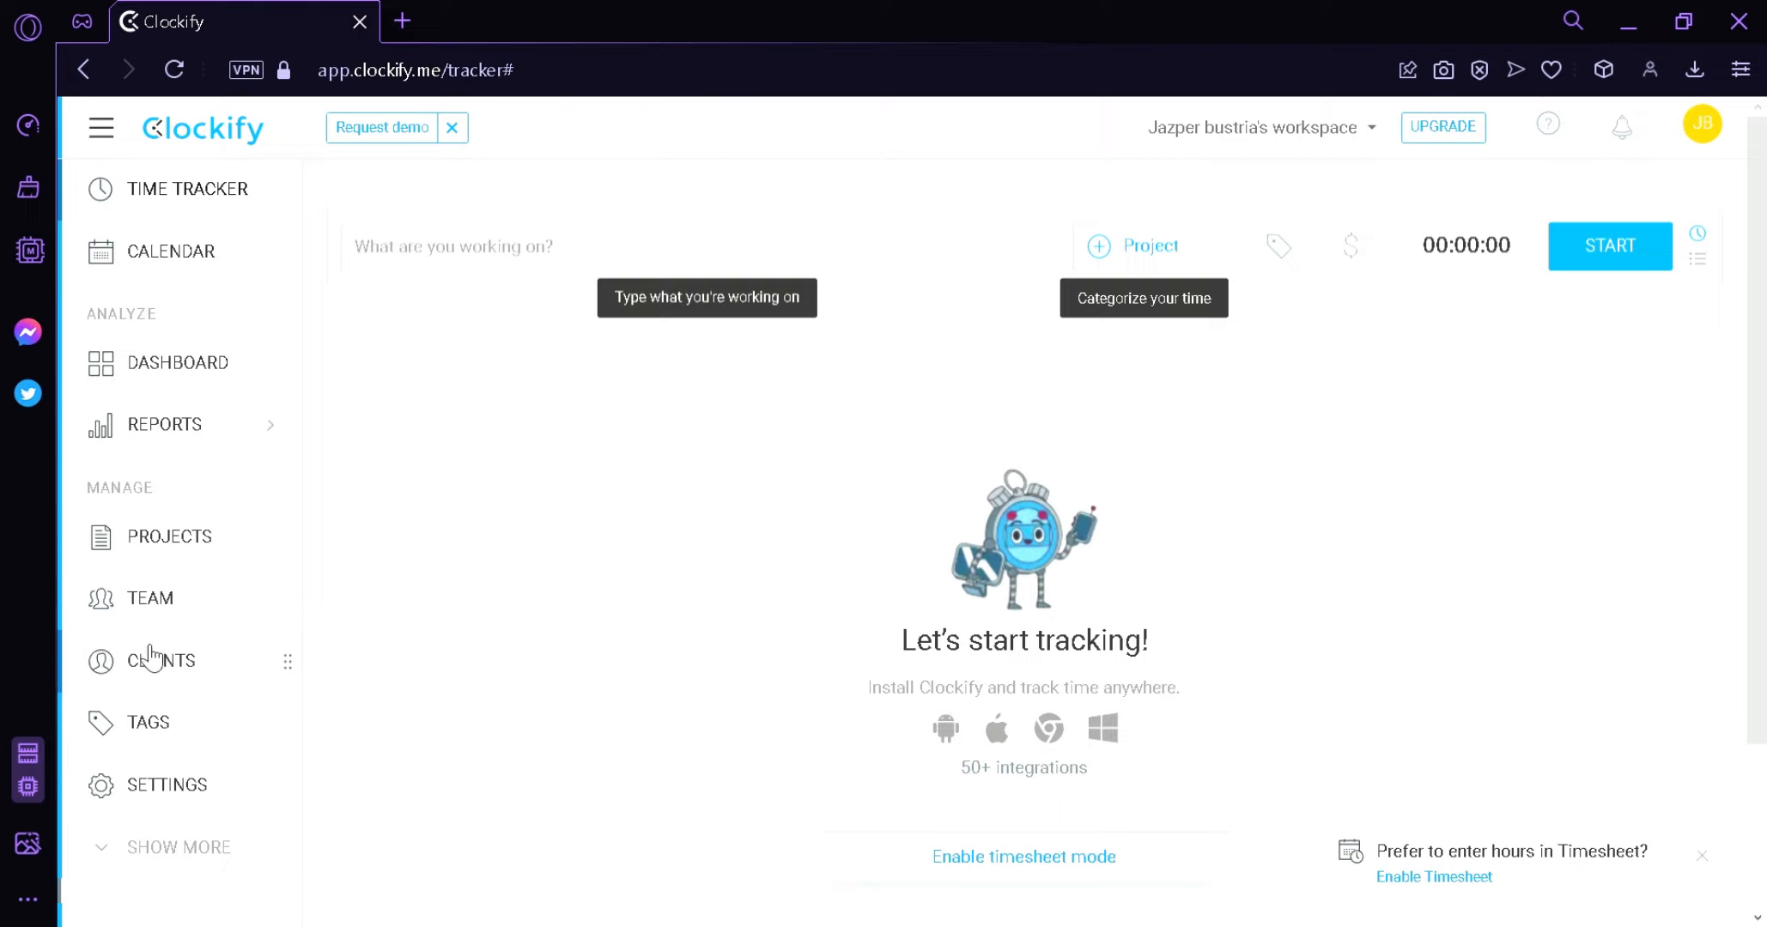
pyautogui.click(139, 799)
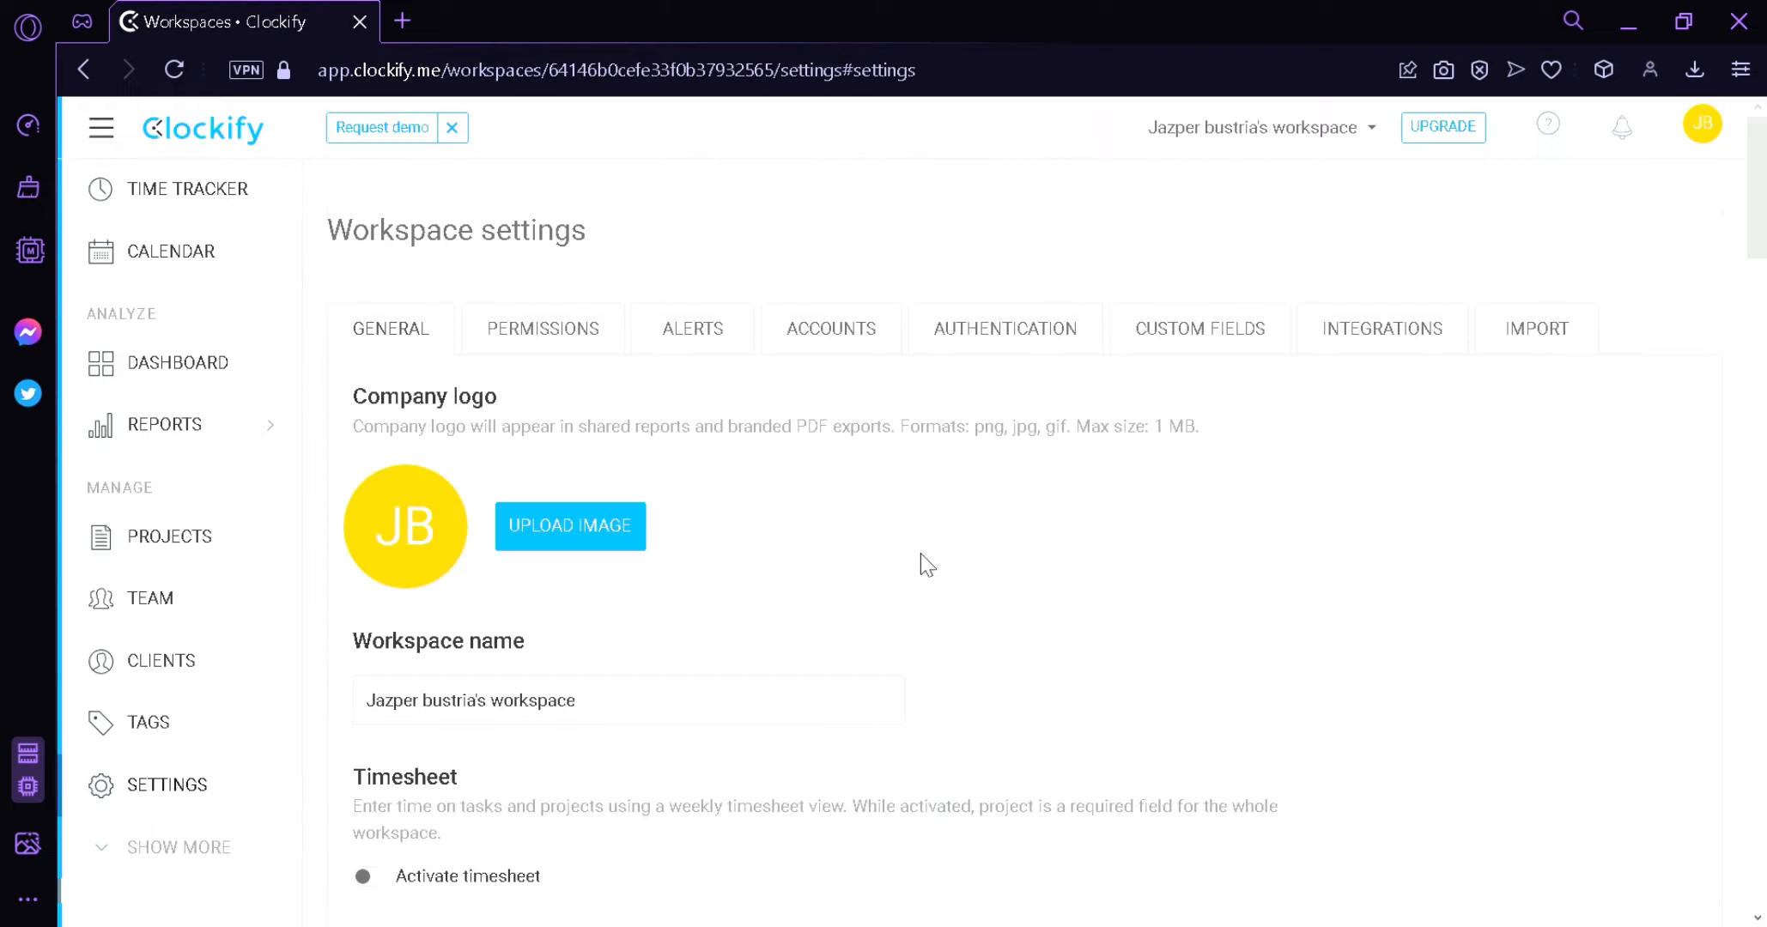
pyautogui.scroll(-2, 1759, 257)
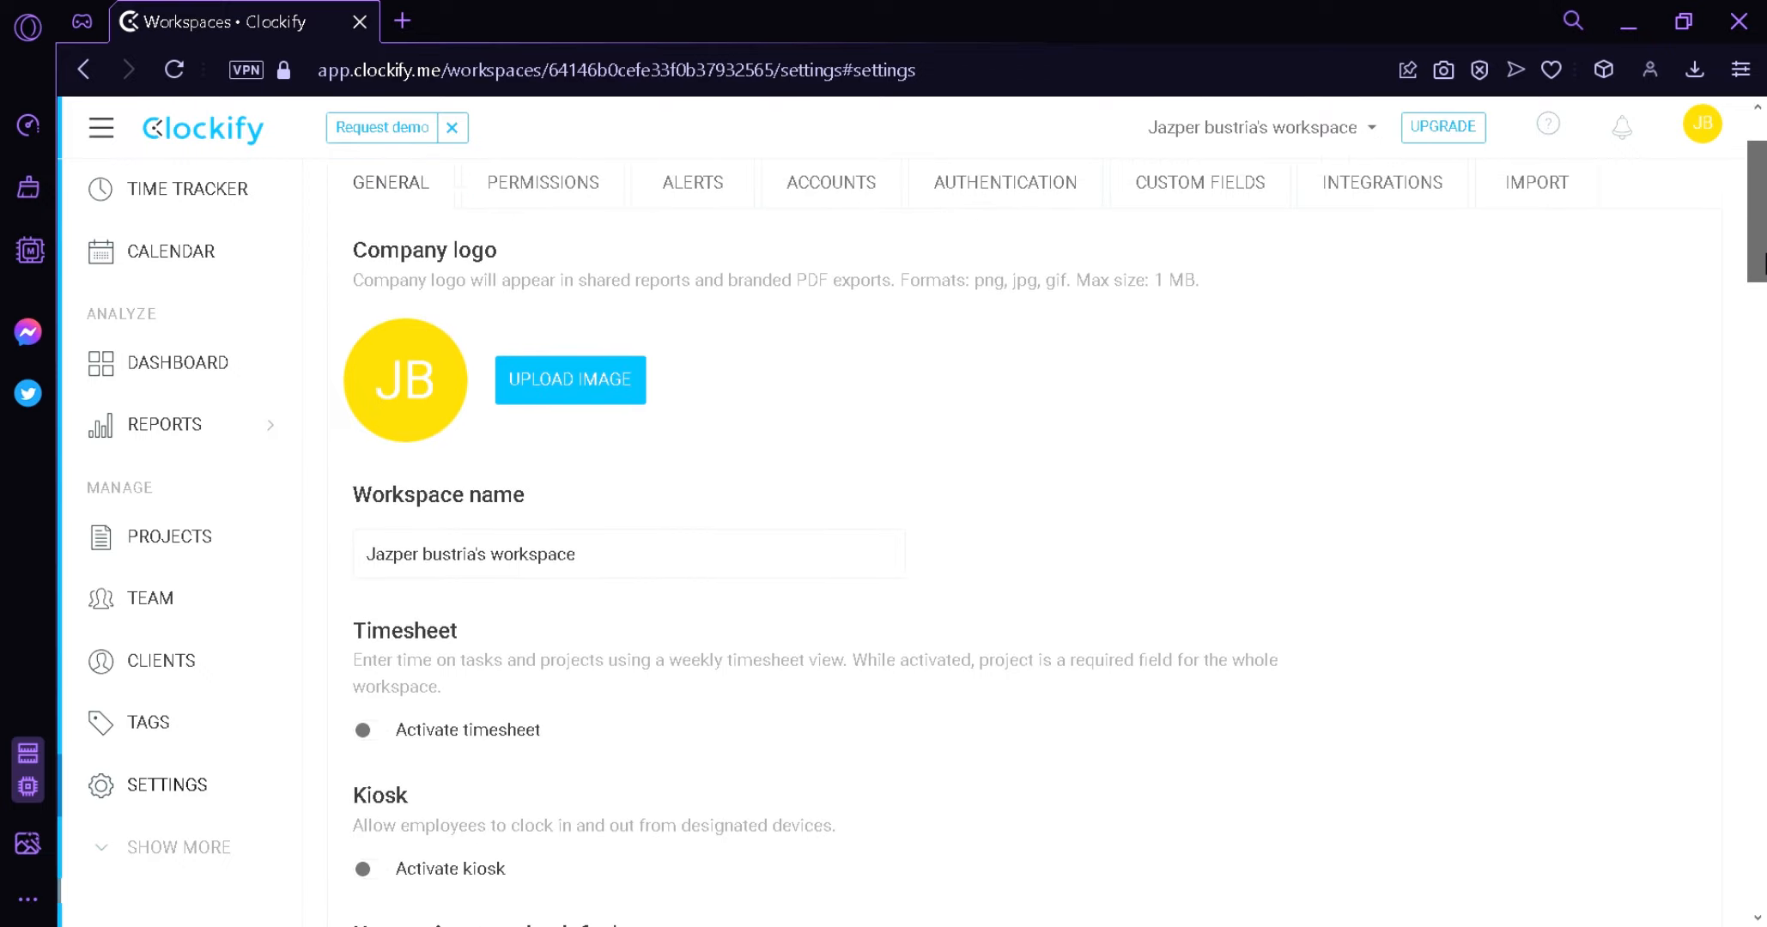
pyautogui.scroll(2, 1760, 257)
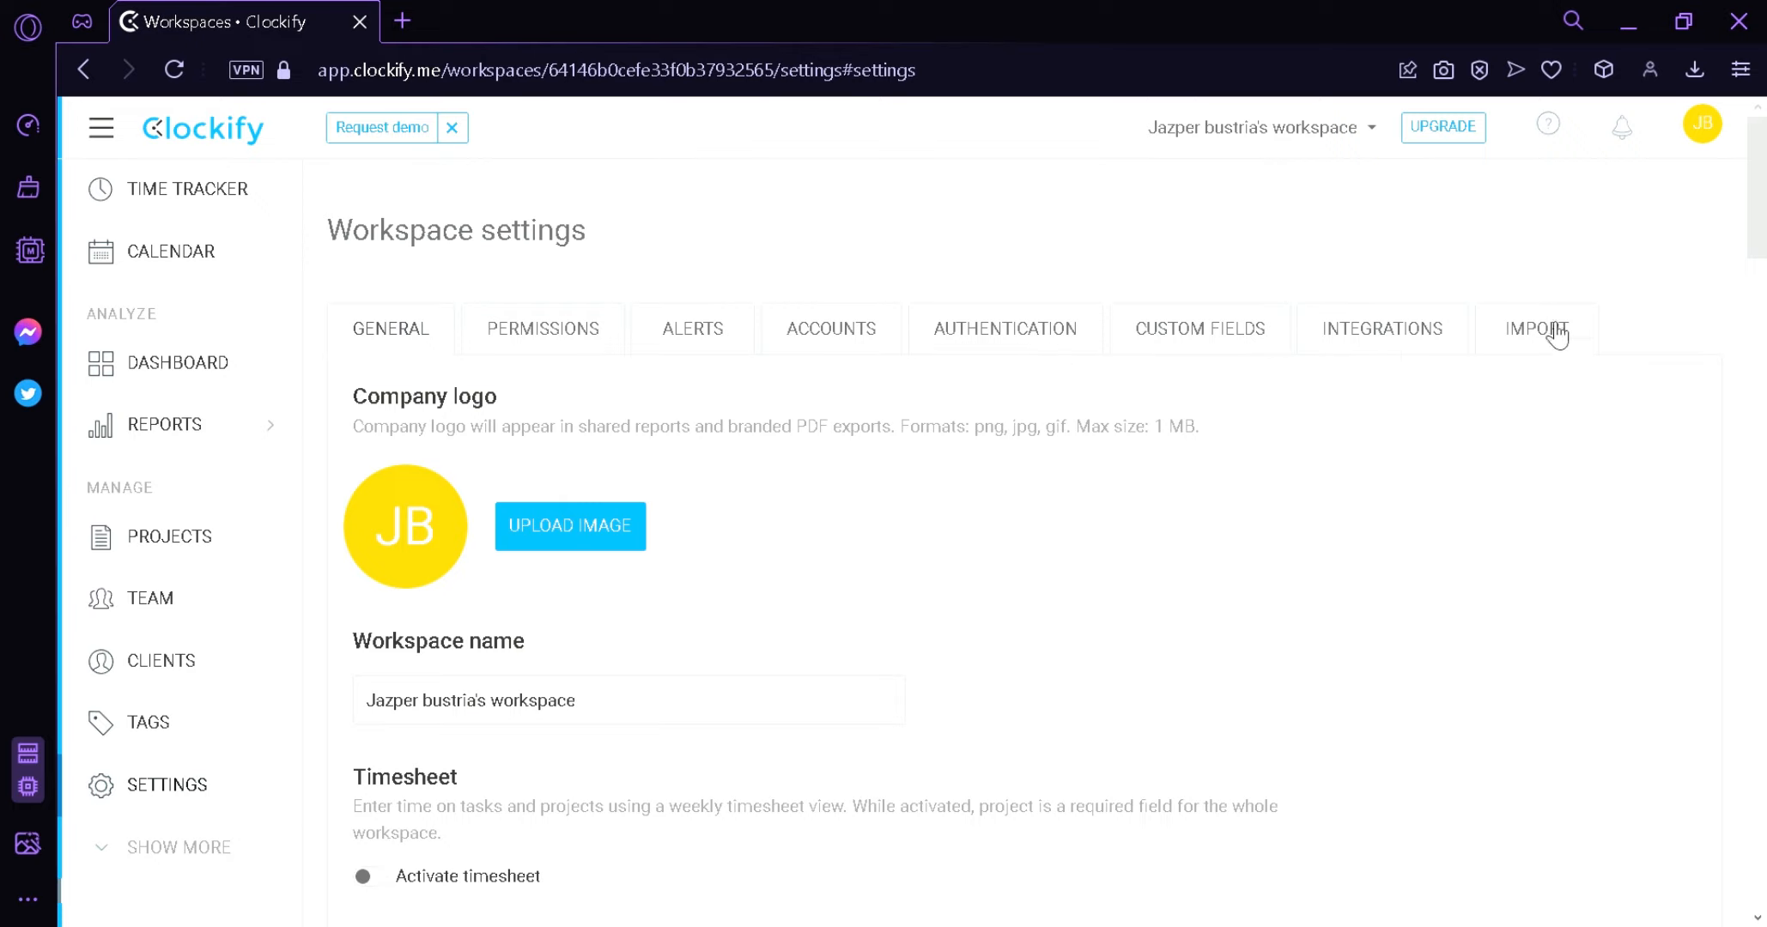
pyautogui.moveTo(1757, 240); pyautogui.dragTo(1762, 299)
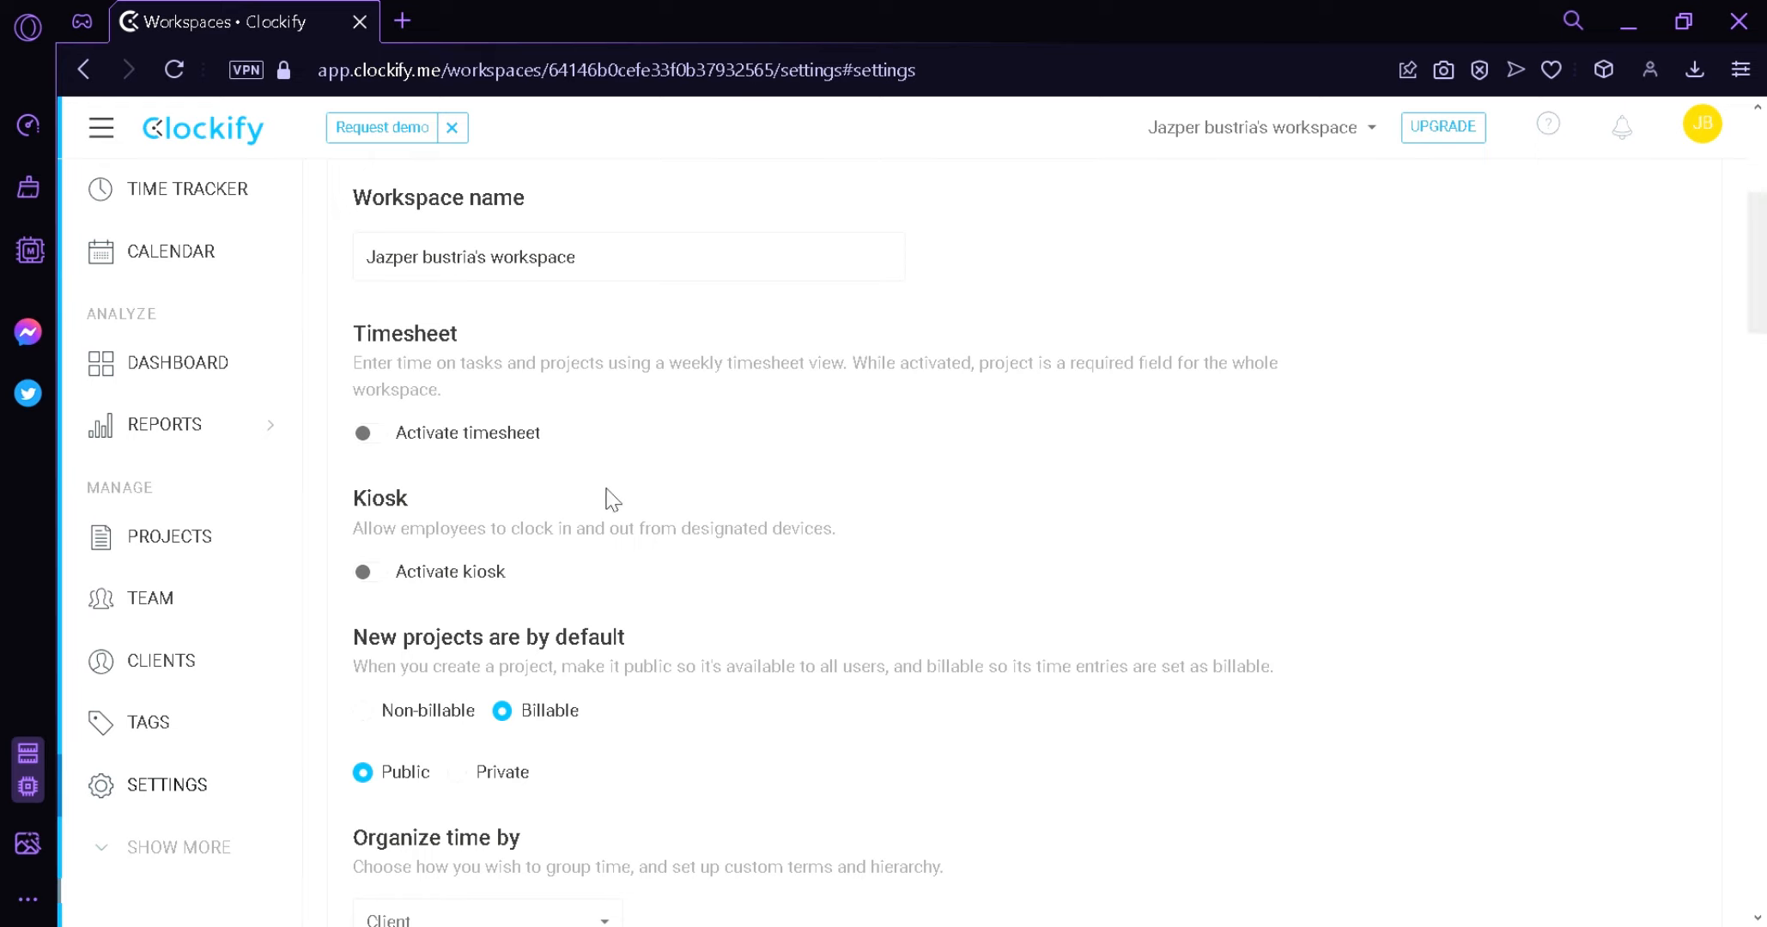
pyautogui.moveTo(1759, 249); pyautogui.dragTo(1760, 273)
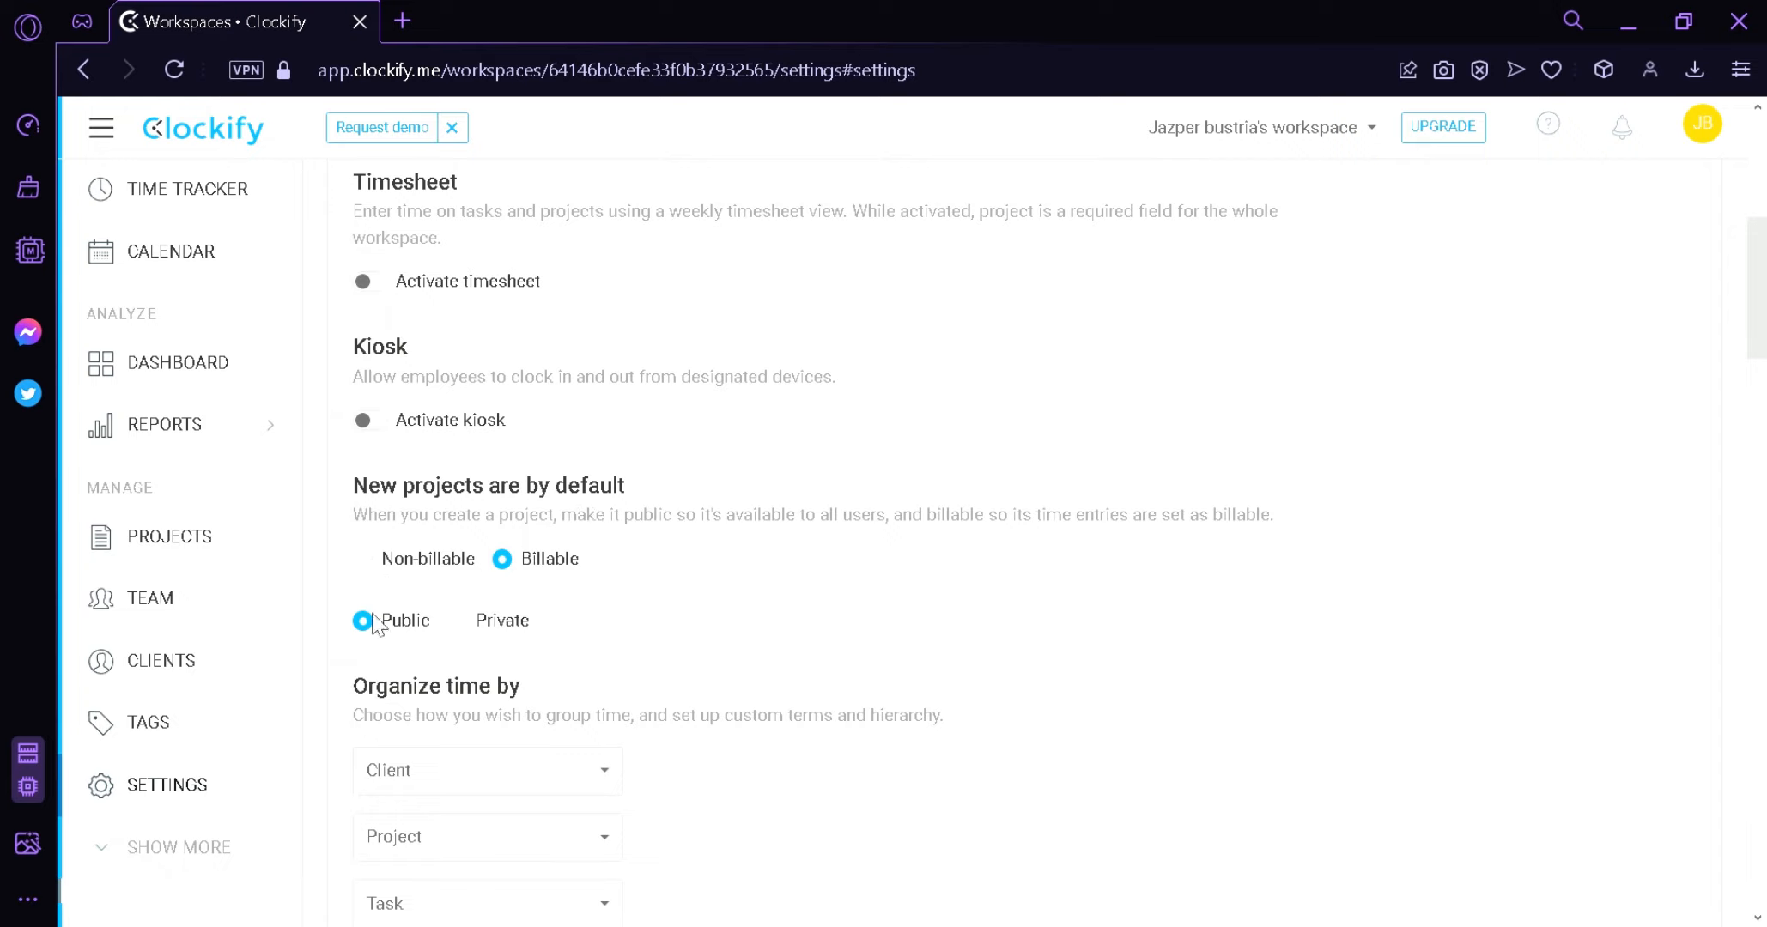
pyautogui.moveTo(1762, 344); pyautogui.dragTo(1760, 396)
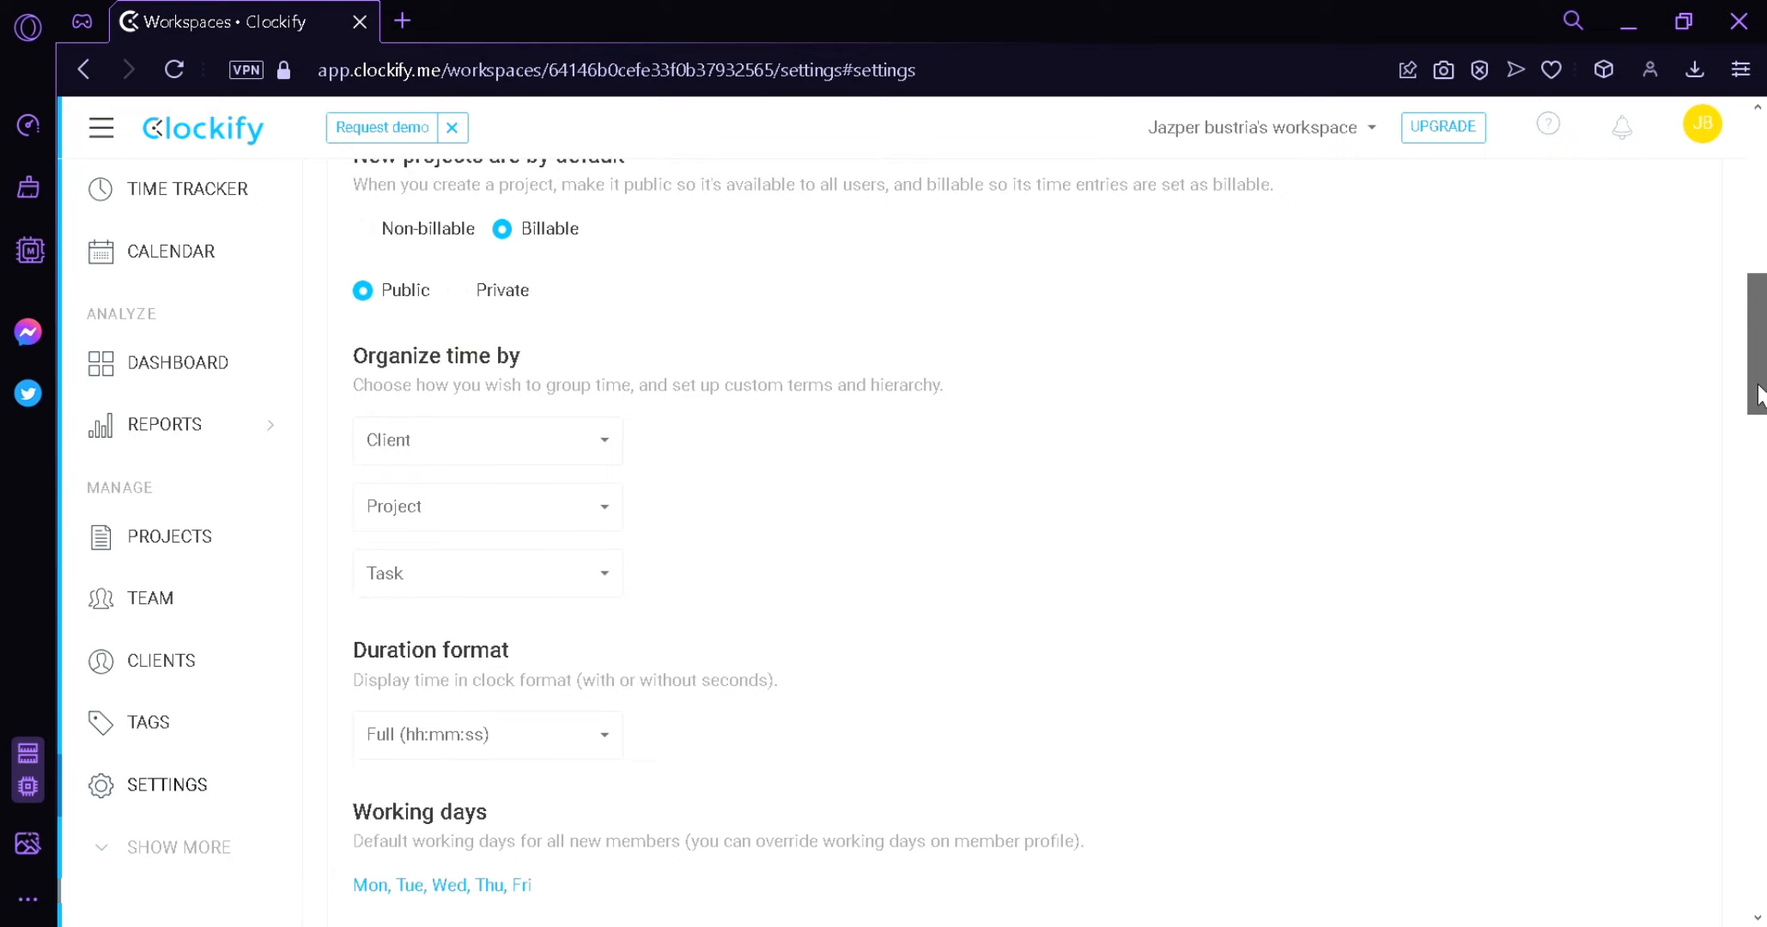
pyautogui.moveTo(1757, 385); pyautogui.dragTo(1757, 442)
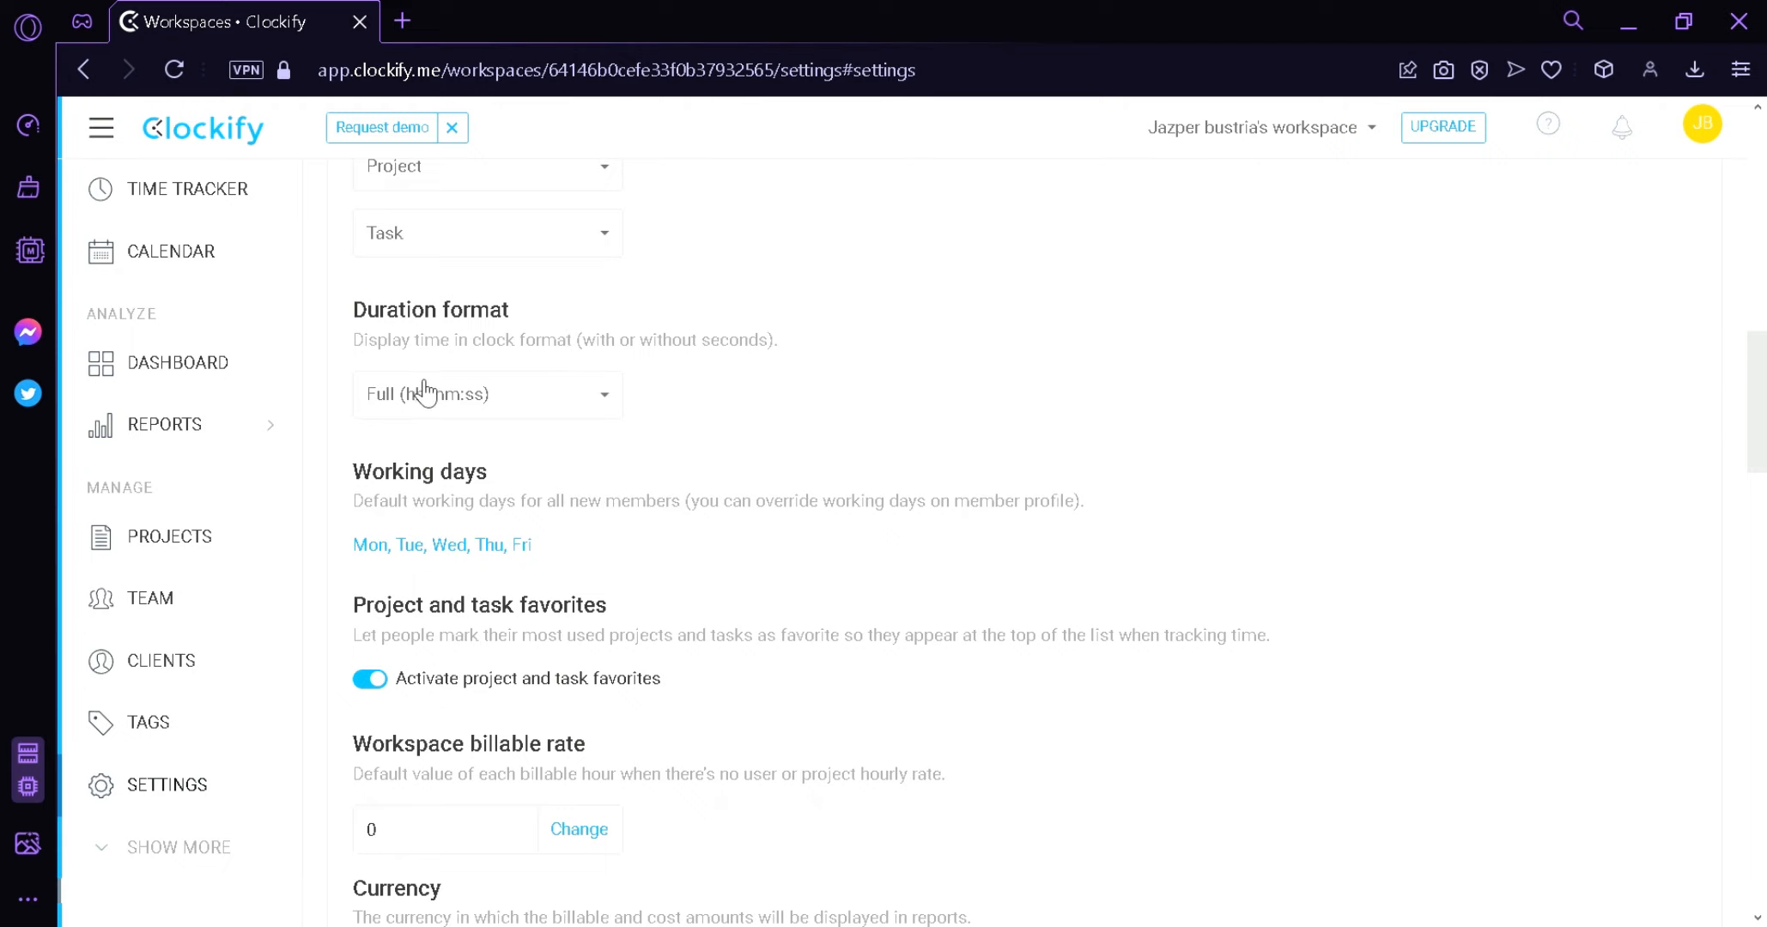
pyautogui.click(546, 398)
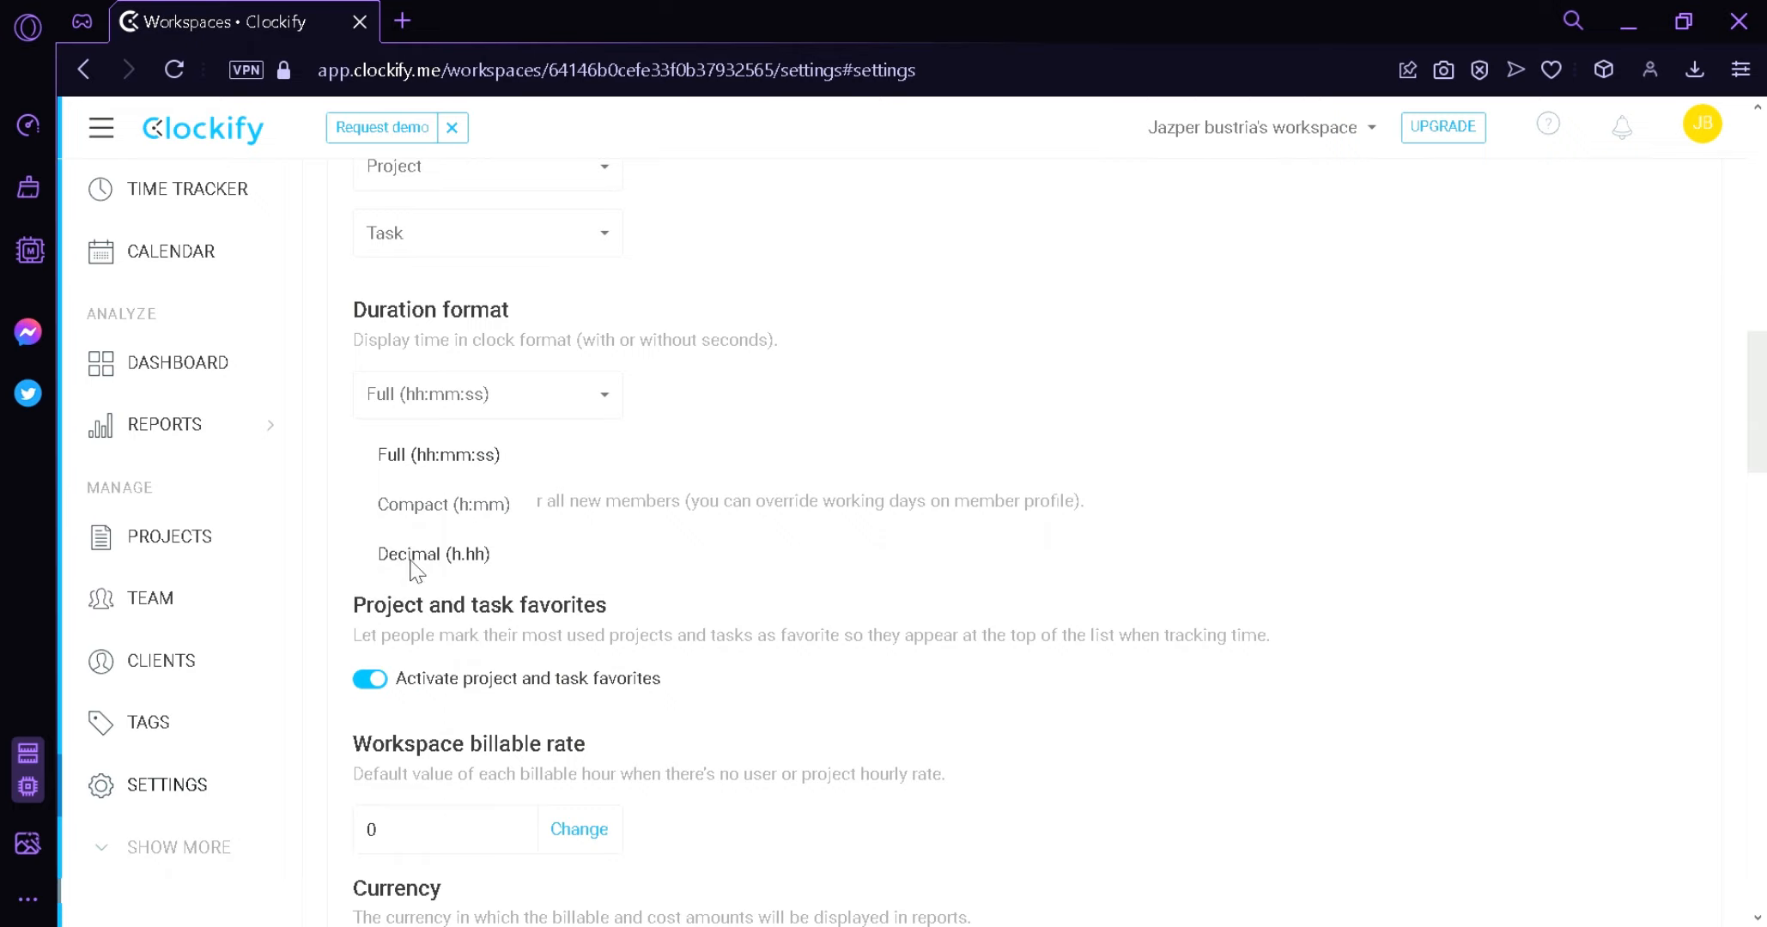
pyautogui.click(729, 434)
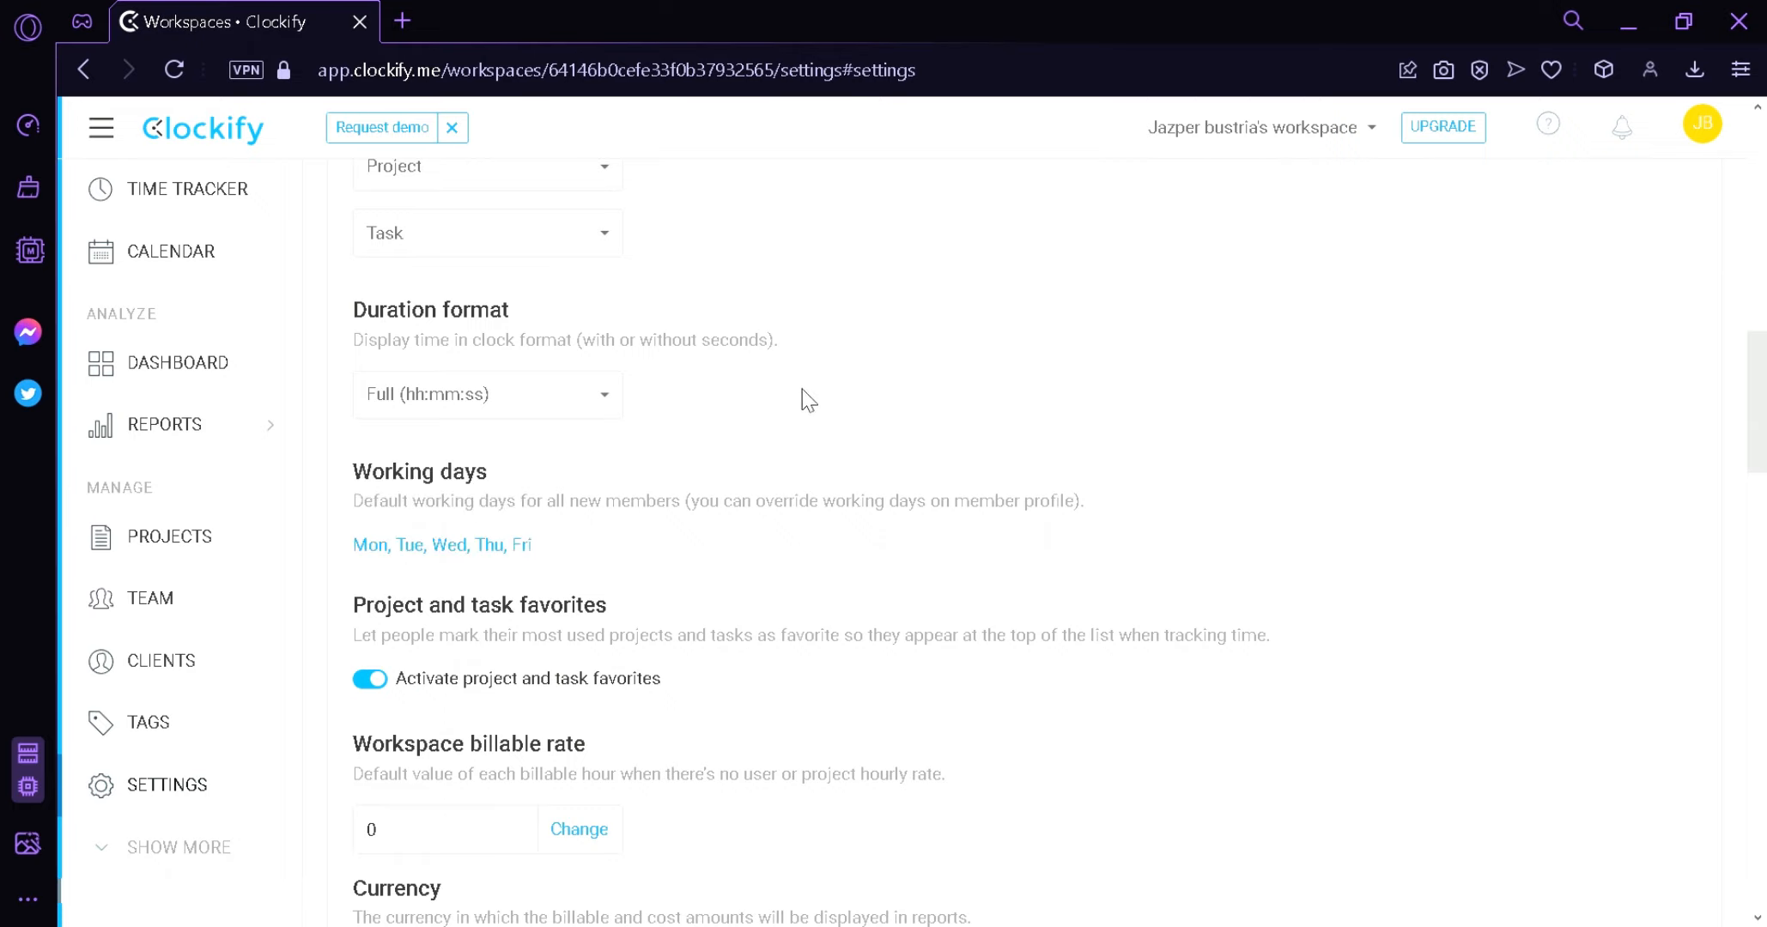
# Set the workspace billable rate to 15 for time entries from now onwards, and select the currency field.
pyautogui.moveTo(1757, 395); pyautogui.dragTo(1759, 433)
pyautogui.scroll(-2, 476, 406)
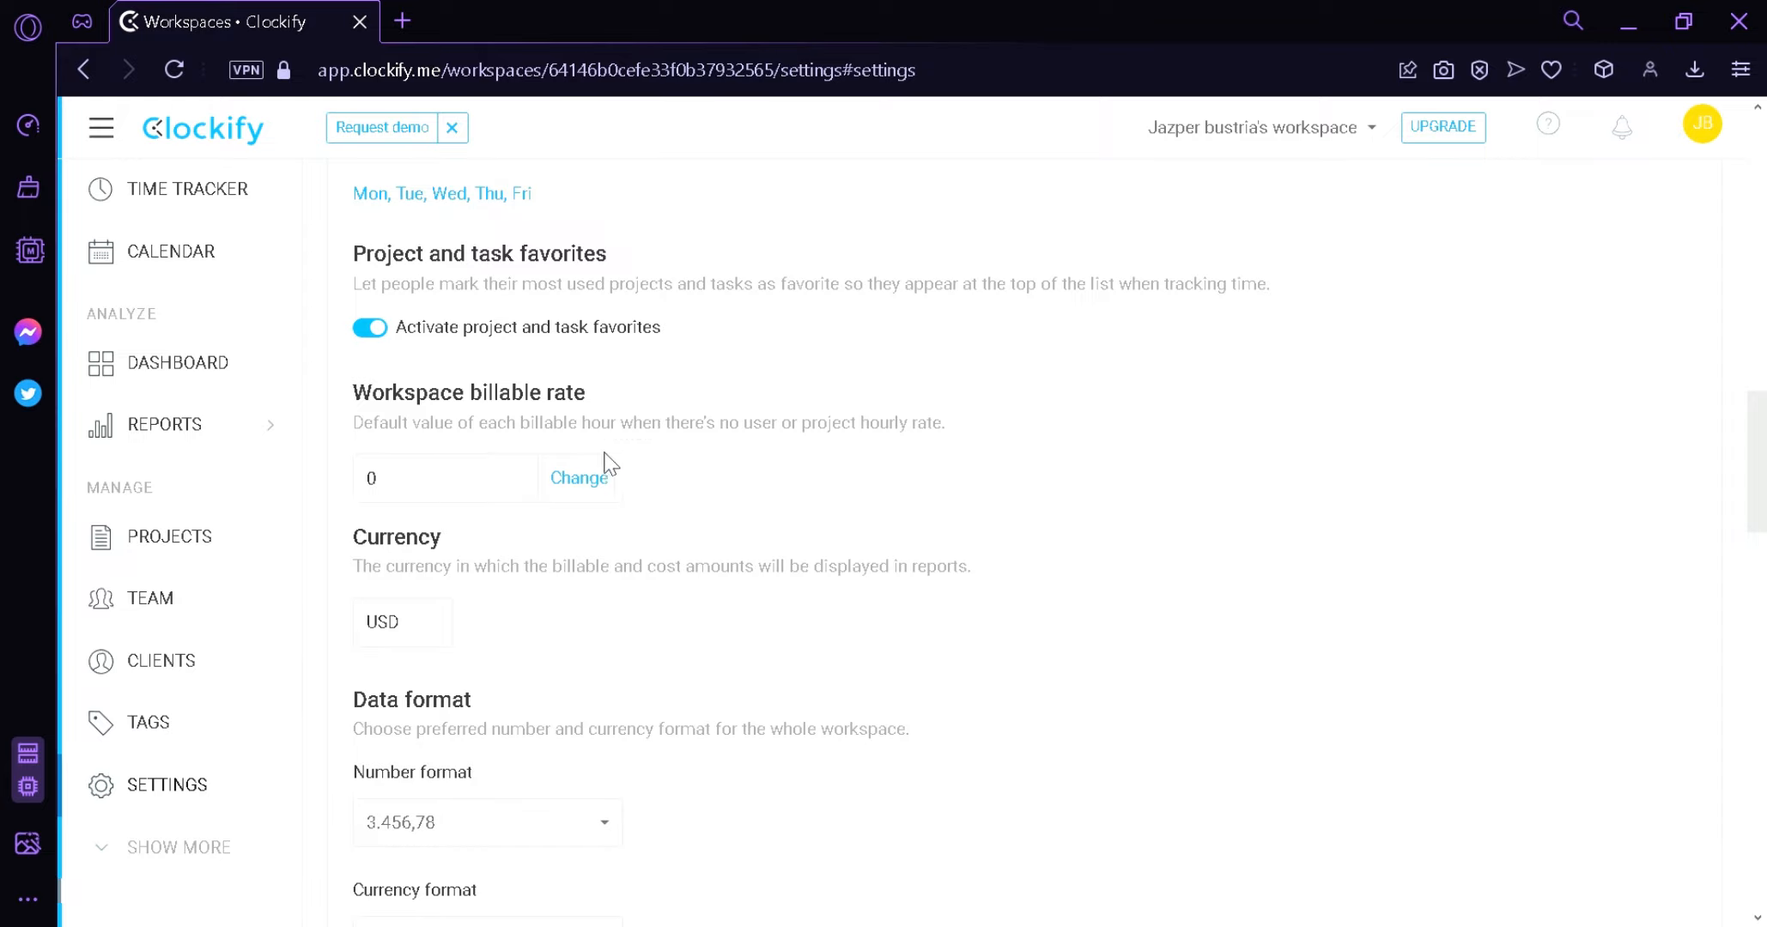
pyautogui.click(578, 480)
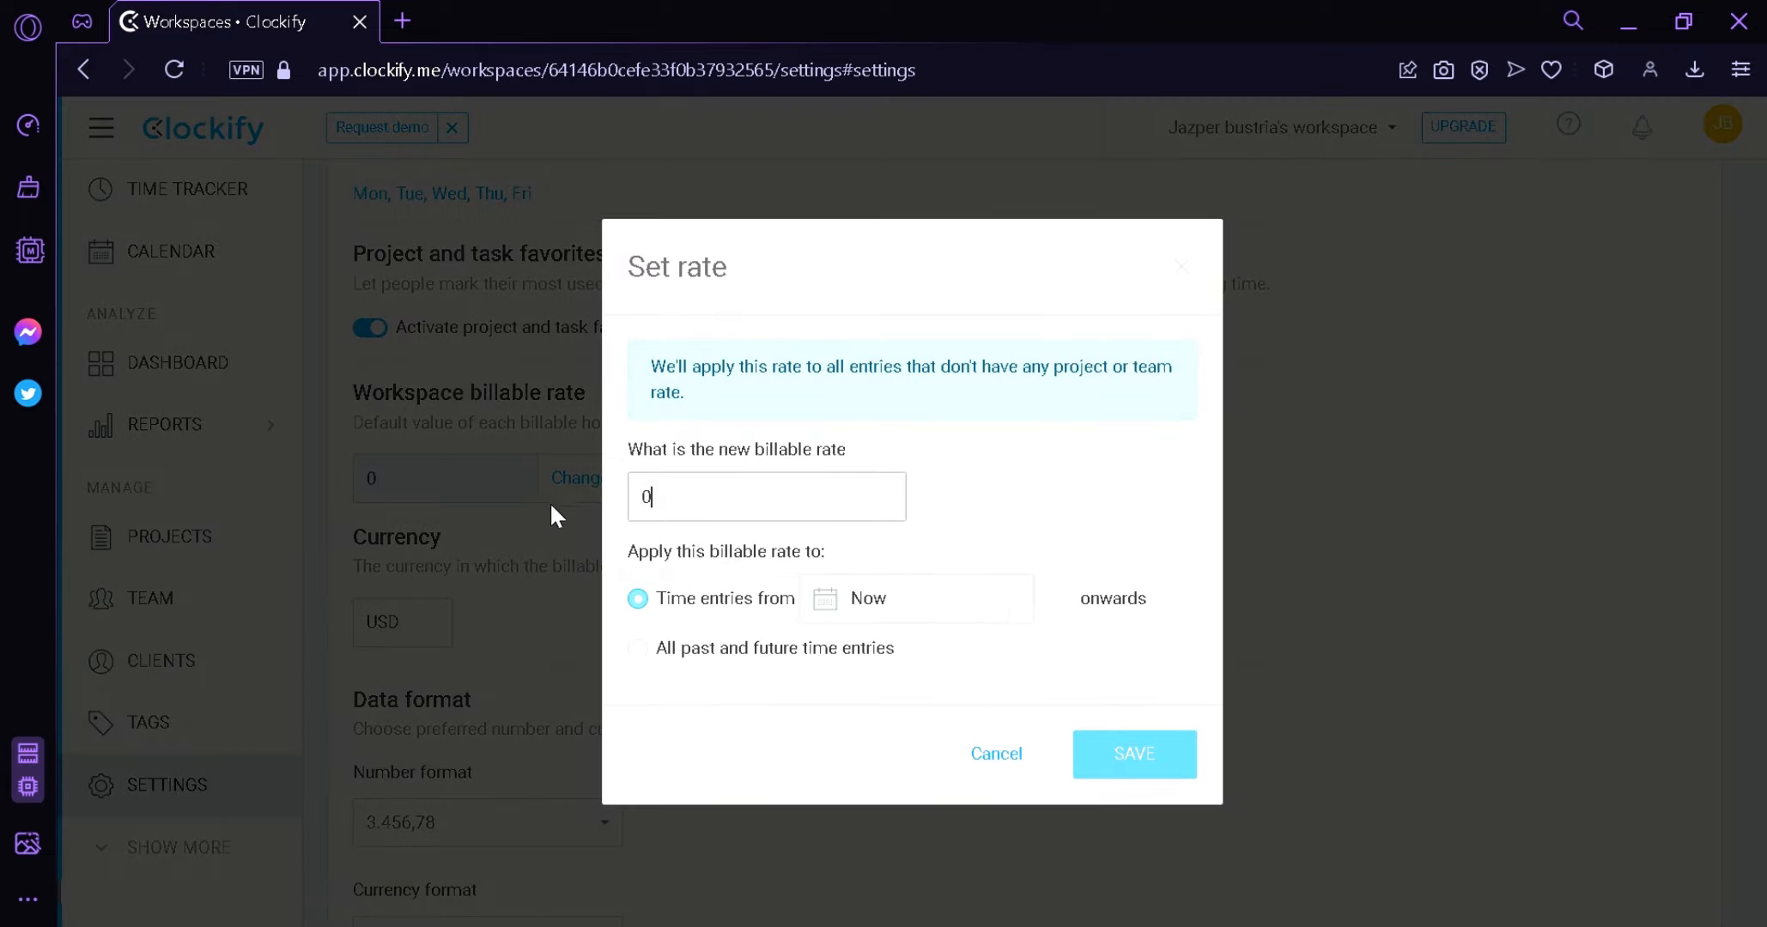
pyautogui.write('10')
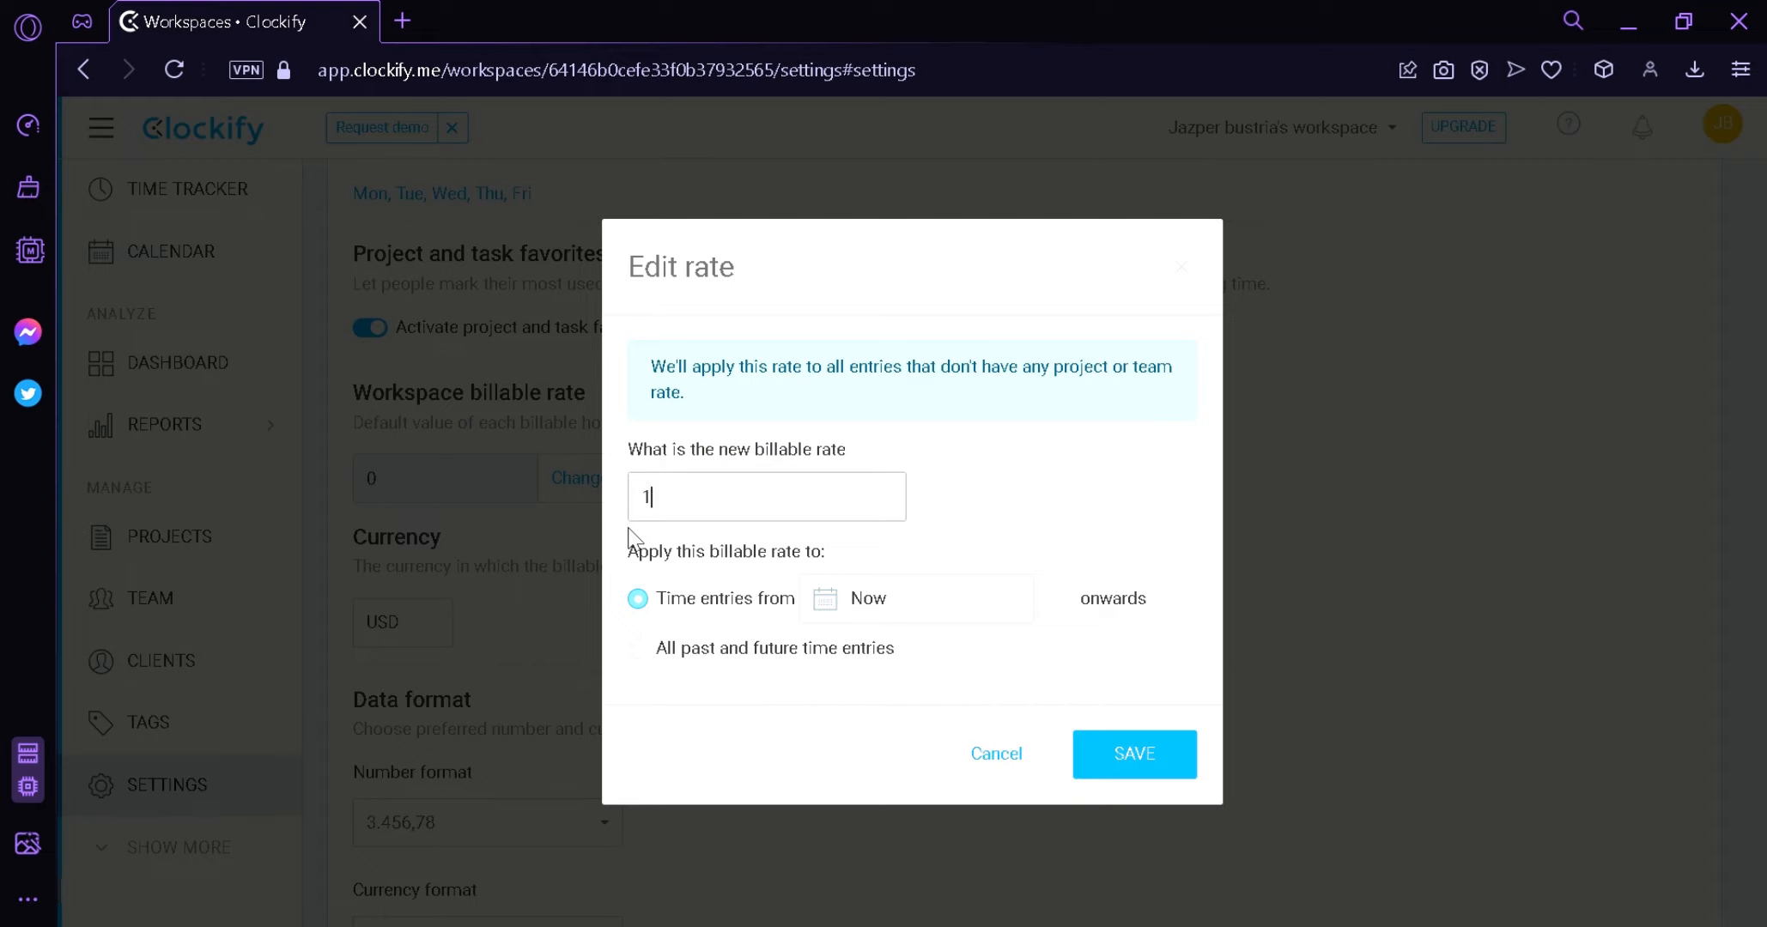
pyautogui.click(1172, 766)
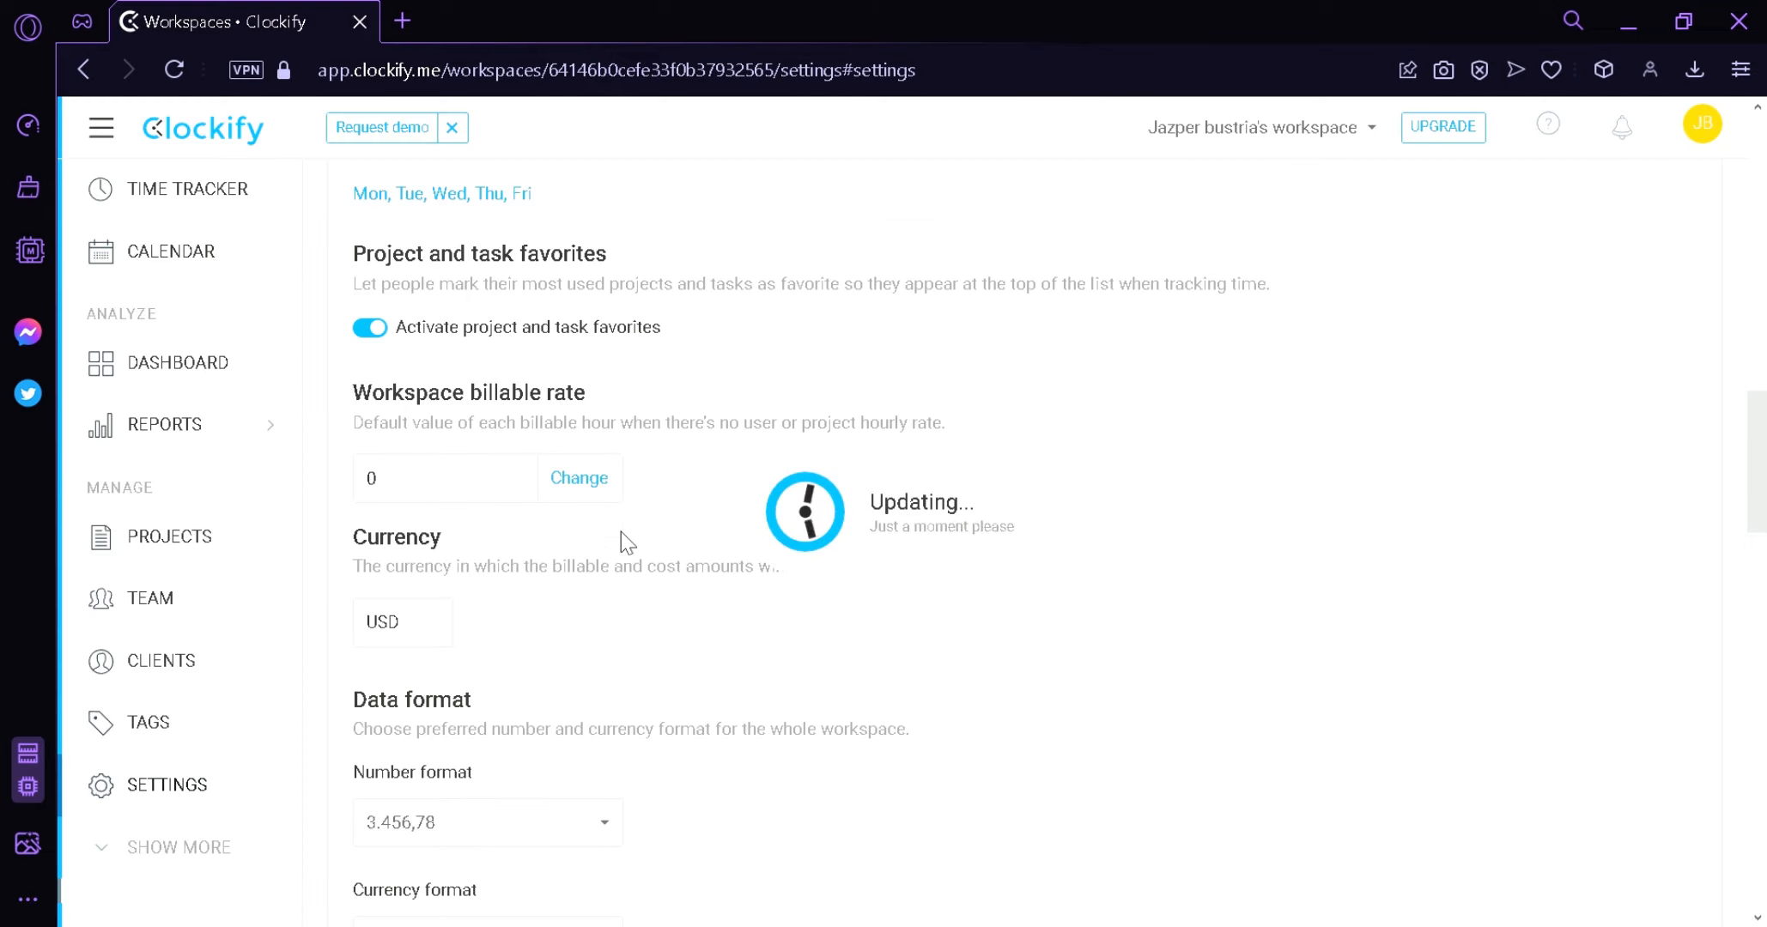
pyautogui.scroll(-1, 575, 541)
pyautogui.click(433, 549)
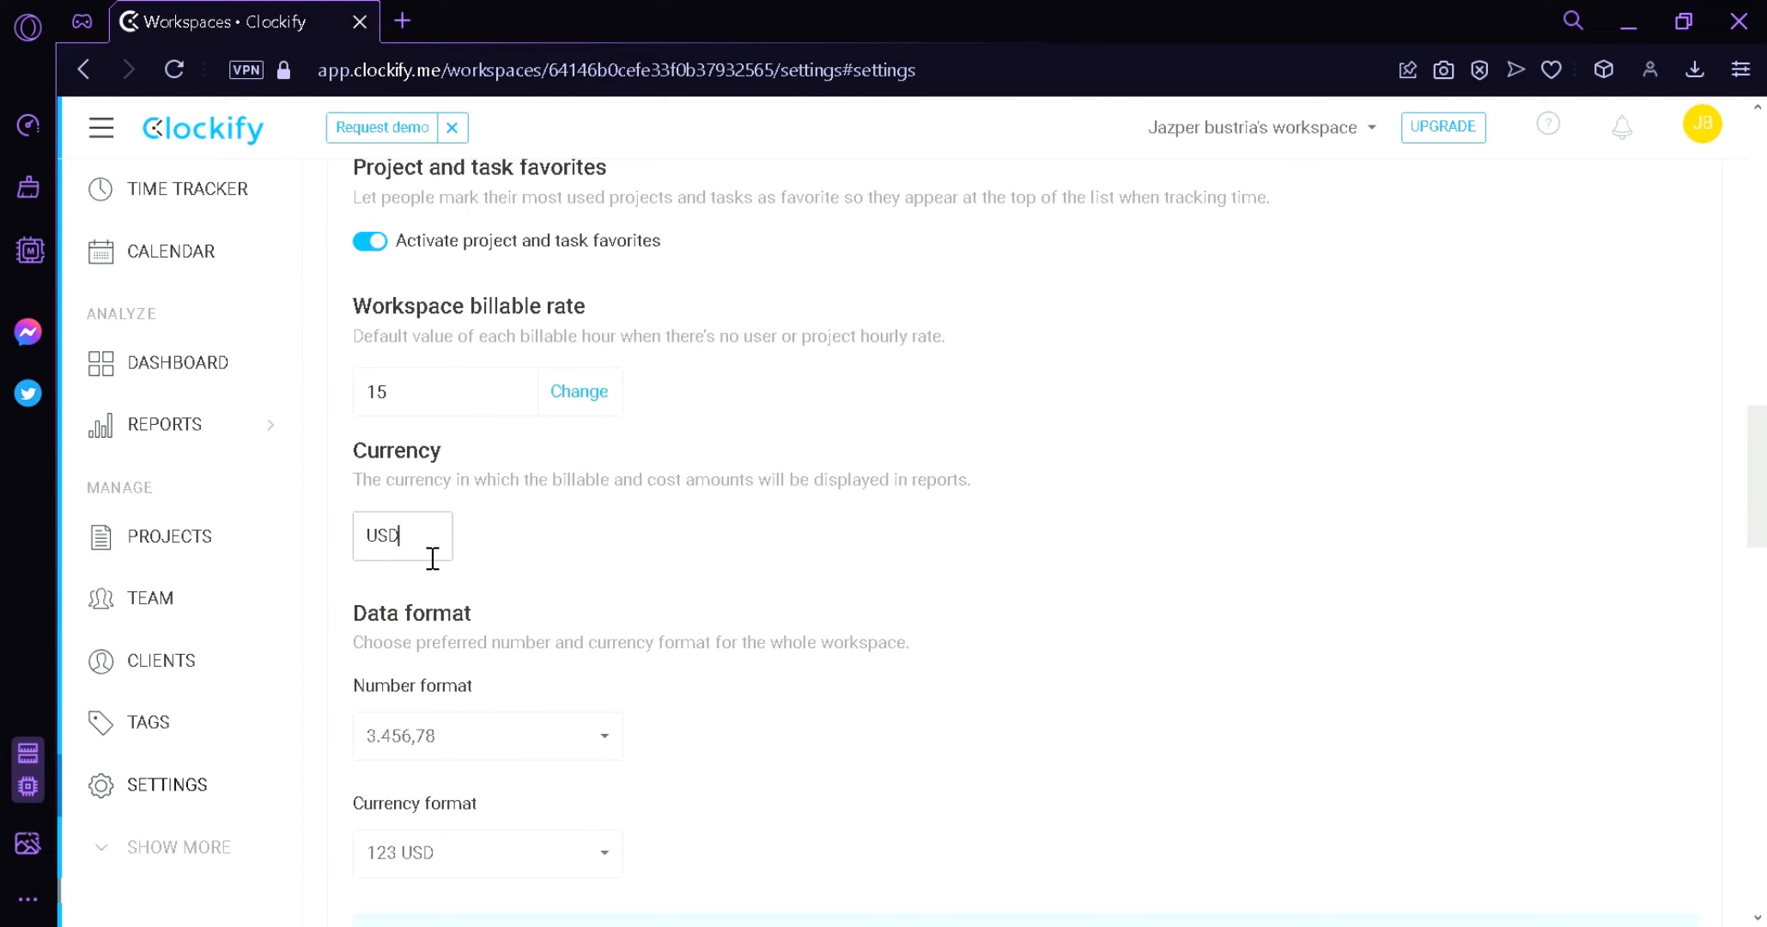
# Examine the workspace's permissions, alerts, authentication, custom fields, integrations and import settings.
pyautogui.moveTo(1764, 429); pyautogui.dragTo(1762, 129)
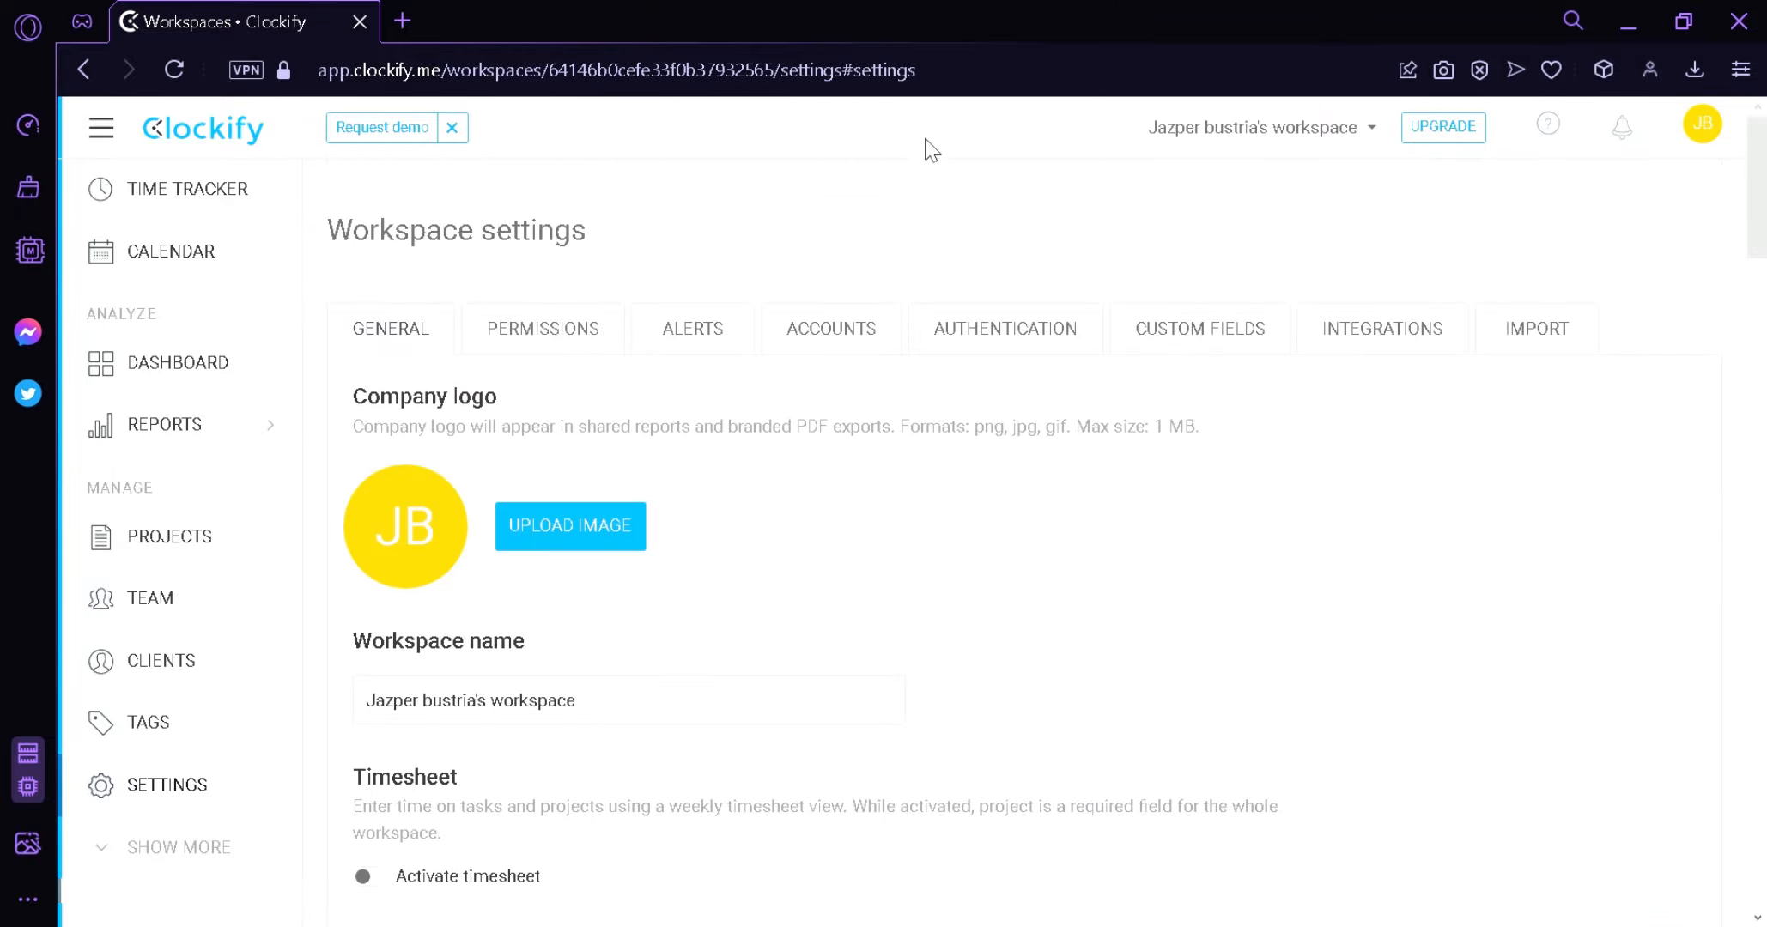
pyautogui.click(590, 329)
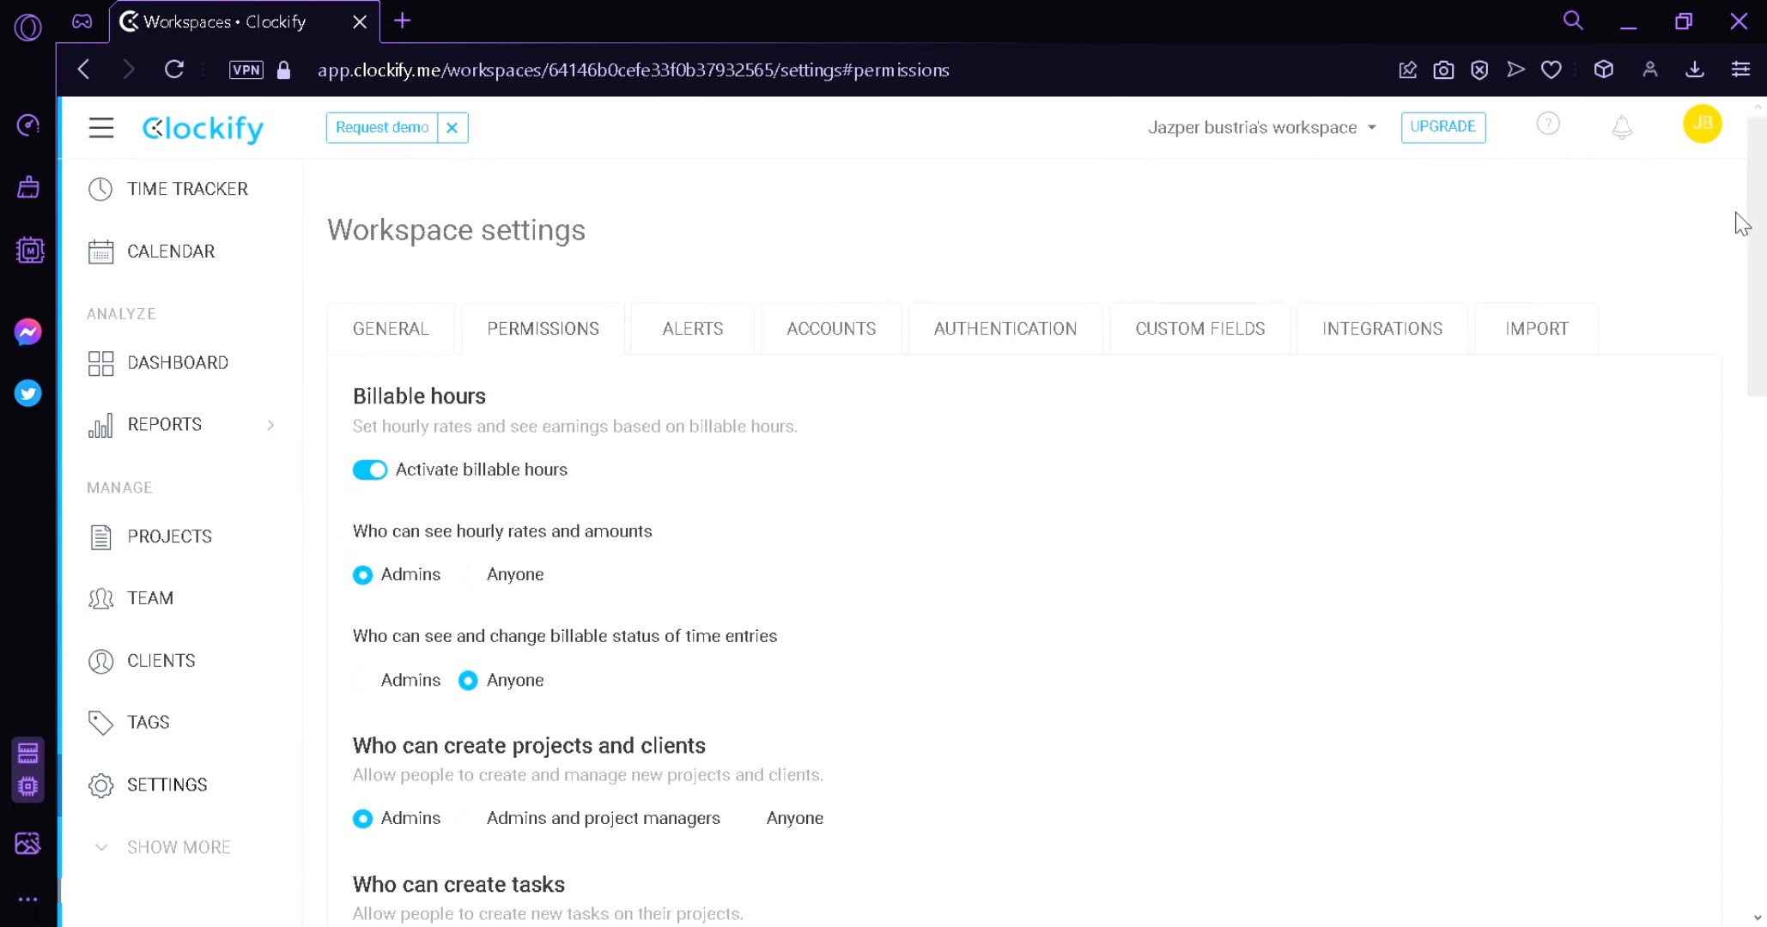
pyautogui.moveTo(1762, 254); pyautogui.dragTo(1760, 206)
pyautogui.click(712, 344)
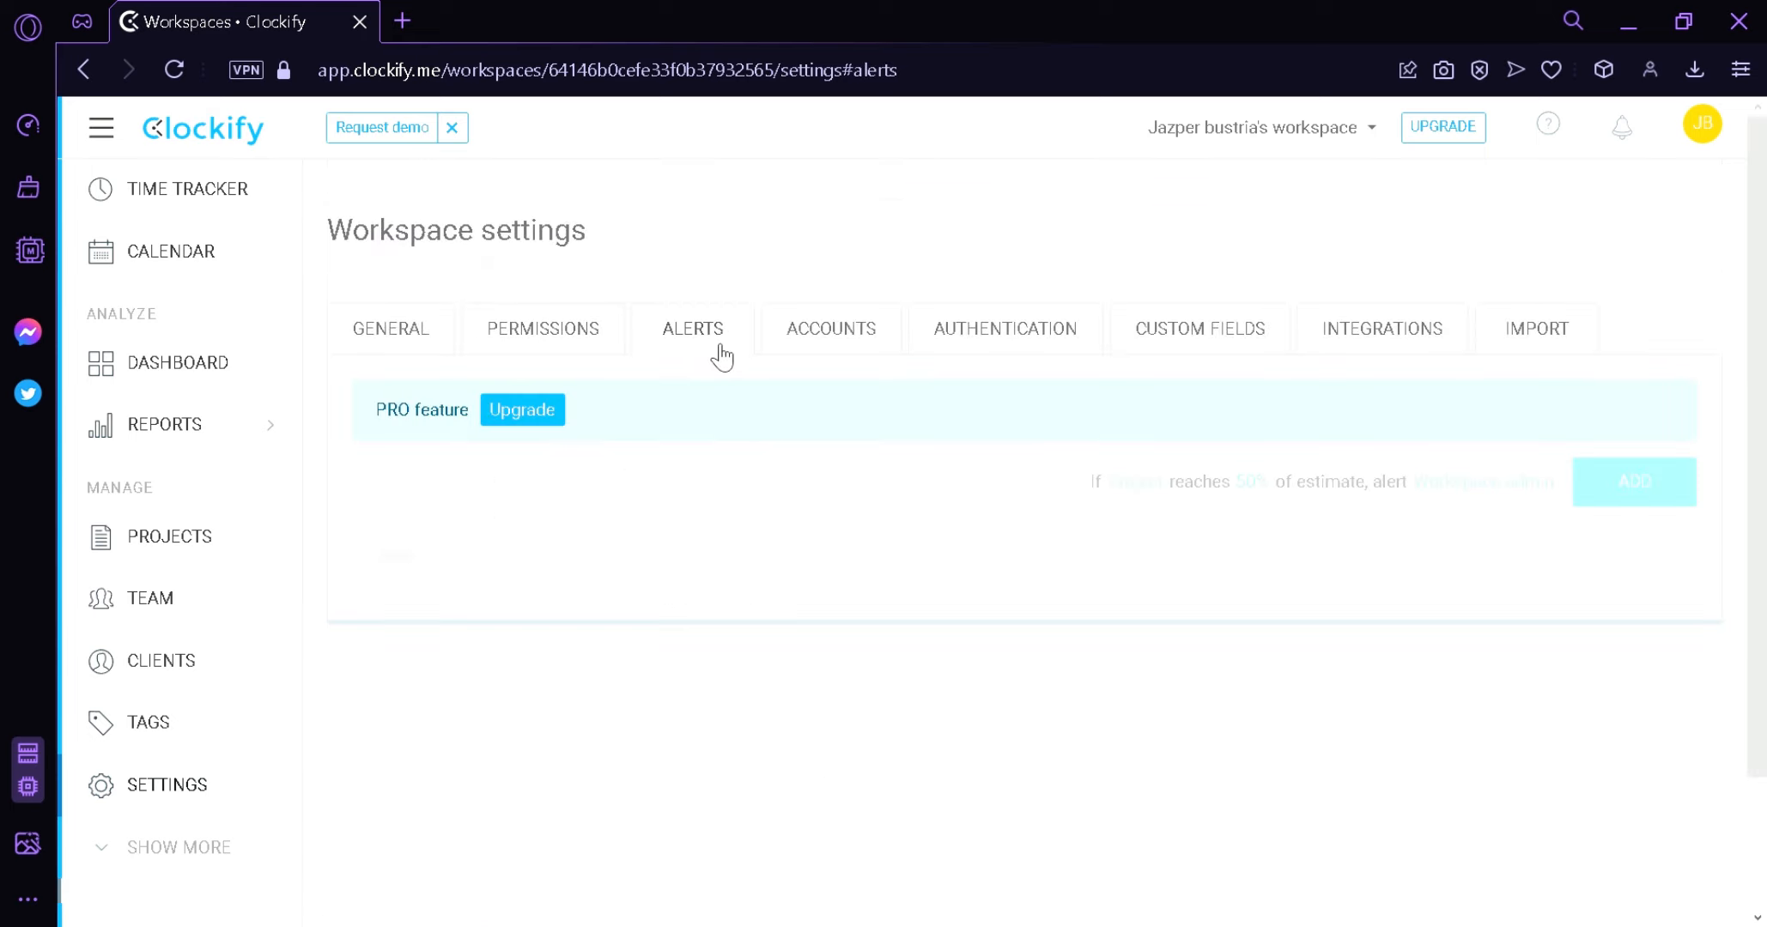
pyautogui.click(1049, 363)
pyautogui.click(1258, 348)
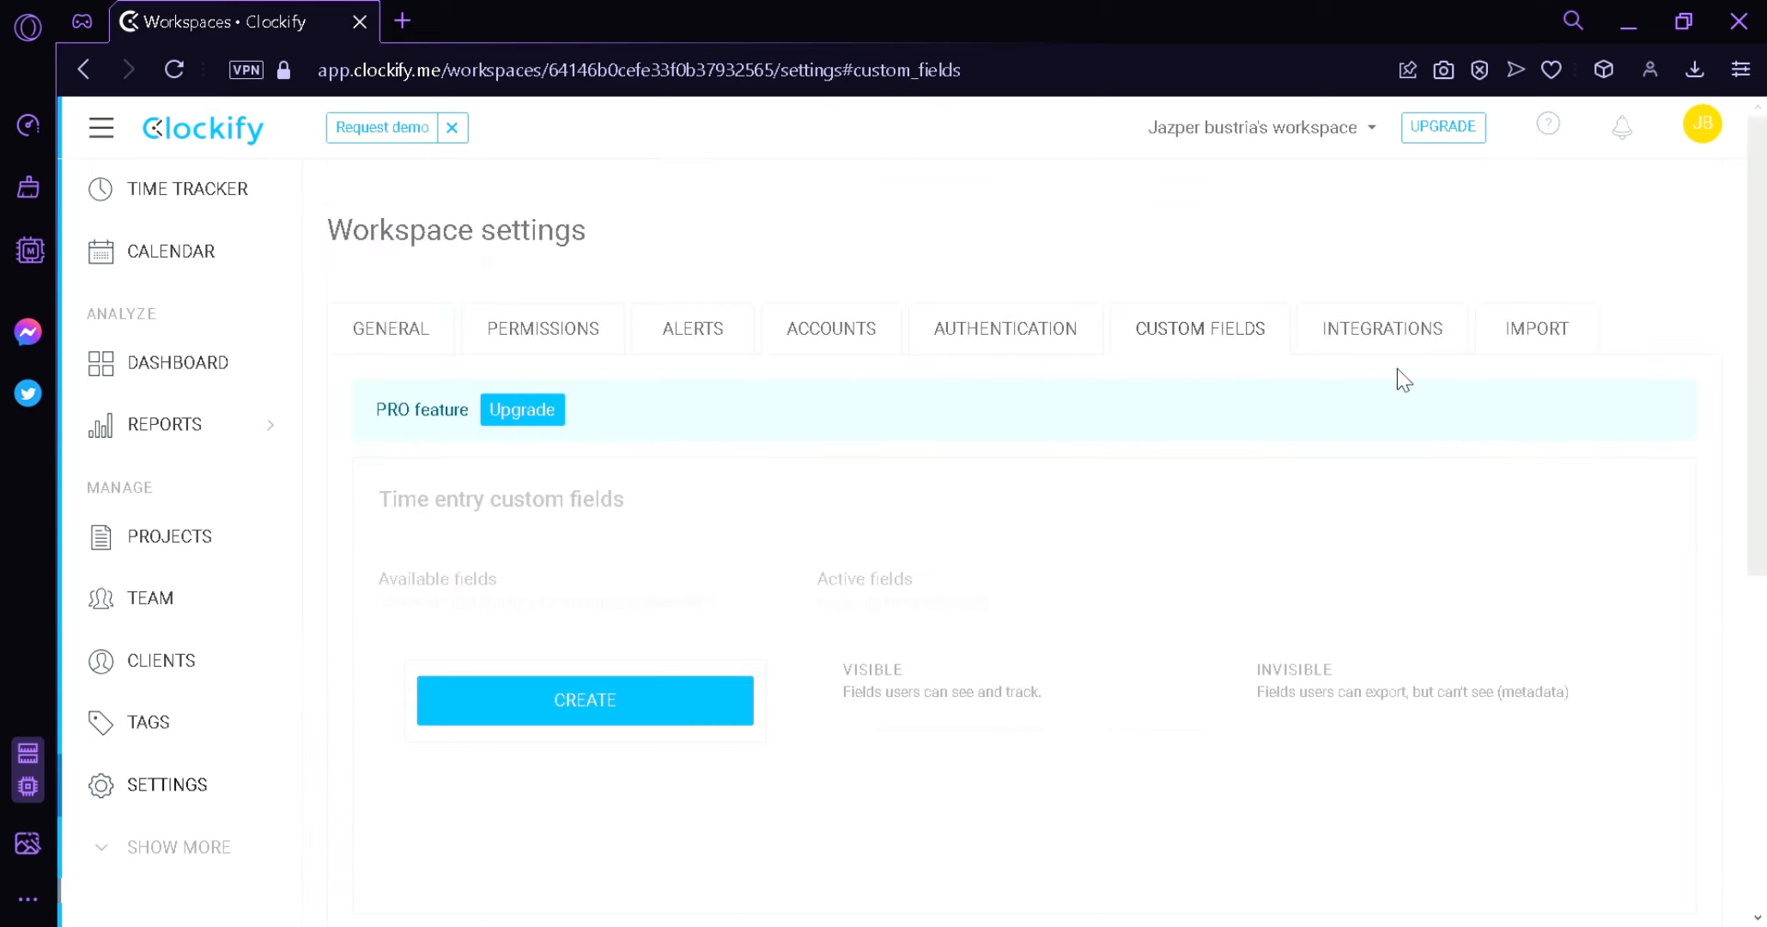
pyautogui.click(1425, 352)
pyautogui.click(1543, 344)
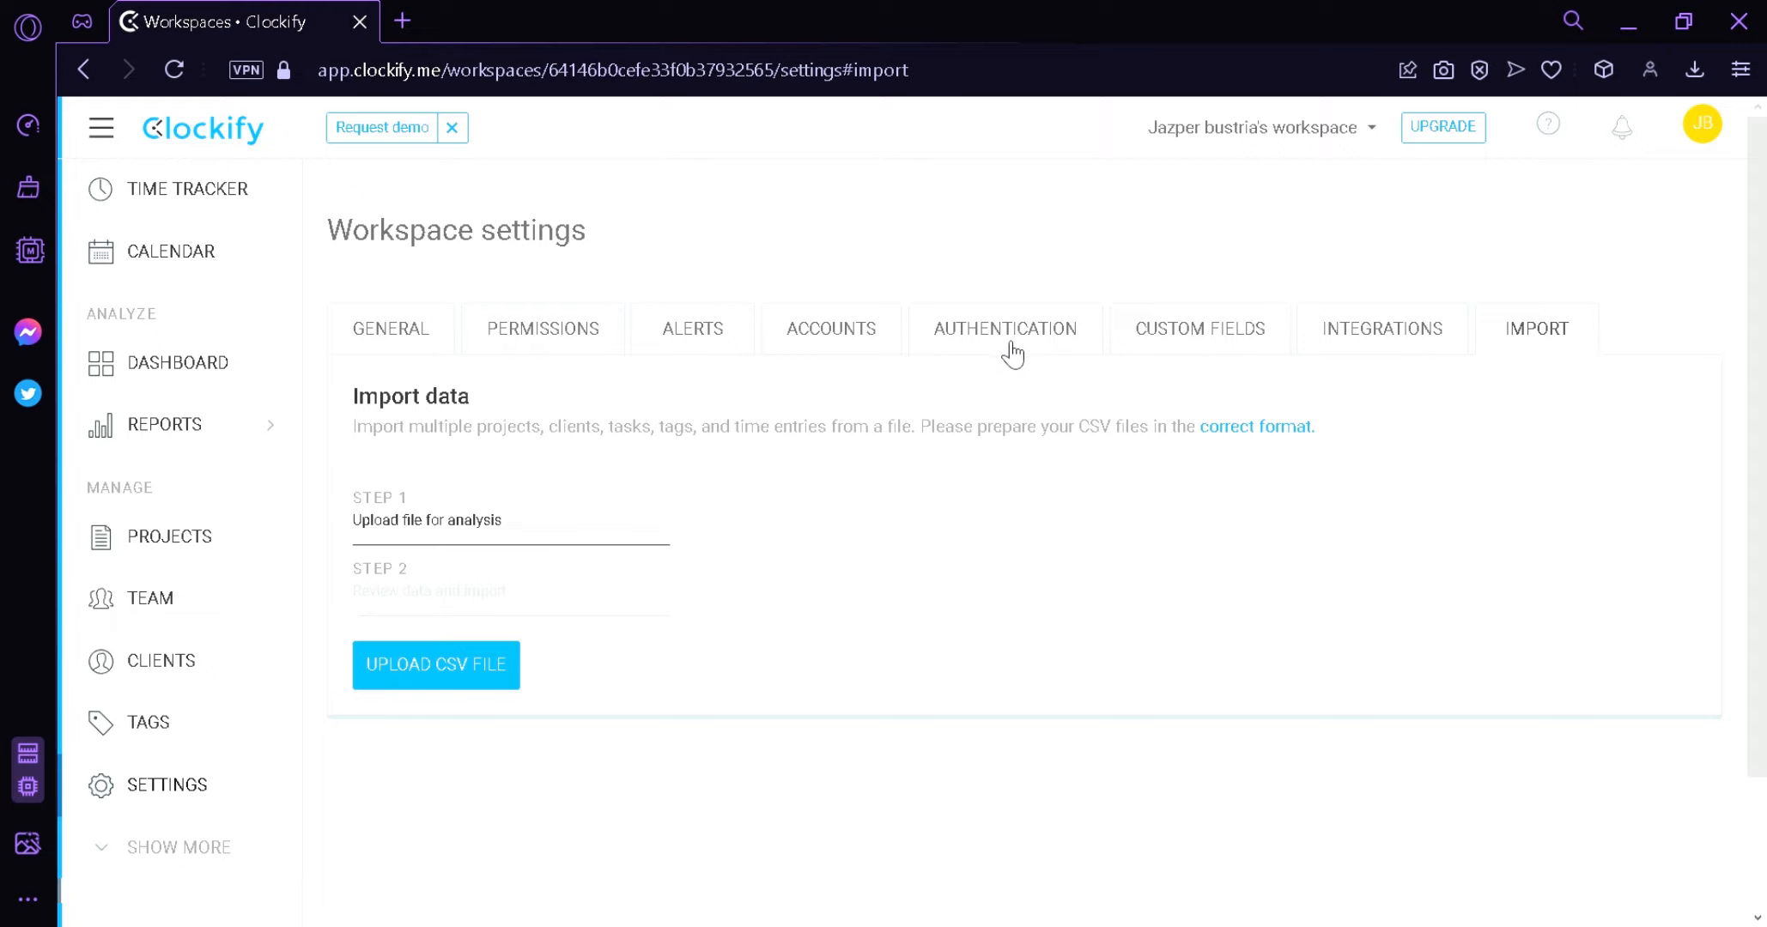
# Collapse the navigation sidebar and expand it again.
pyautogui.click(103, 129)
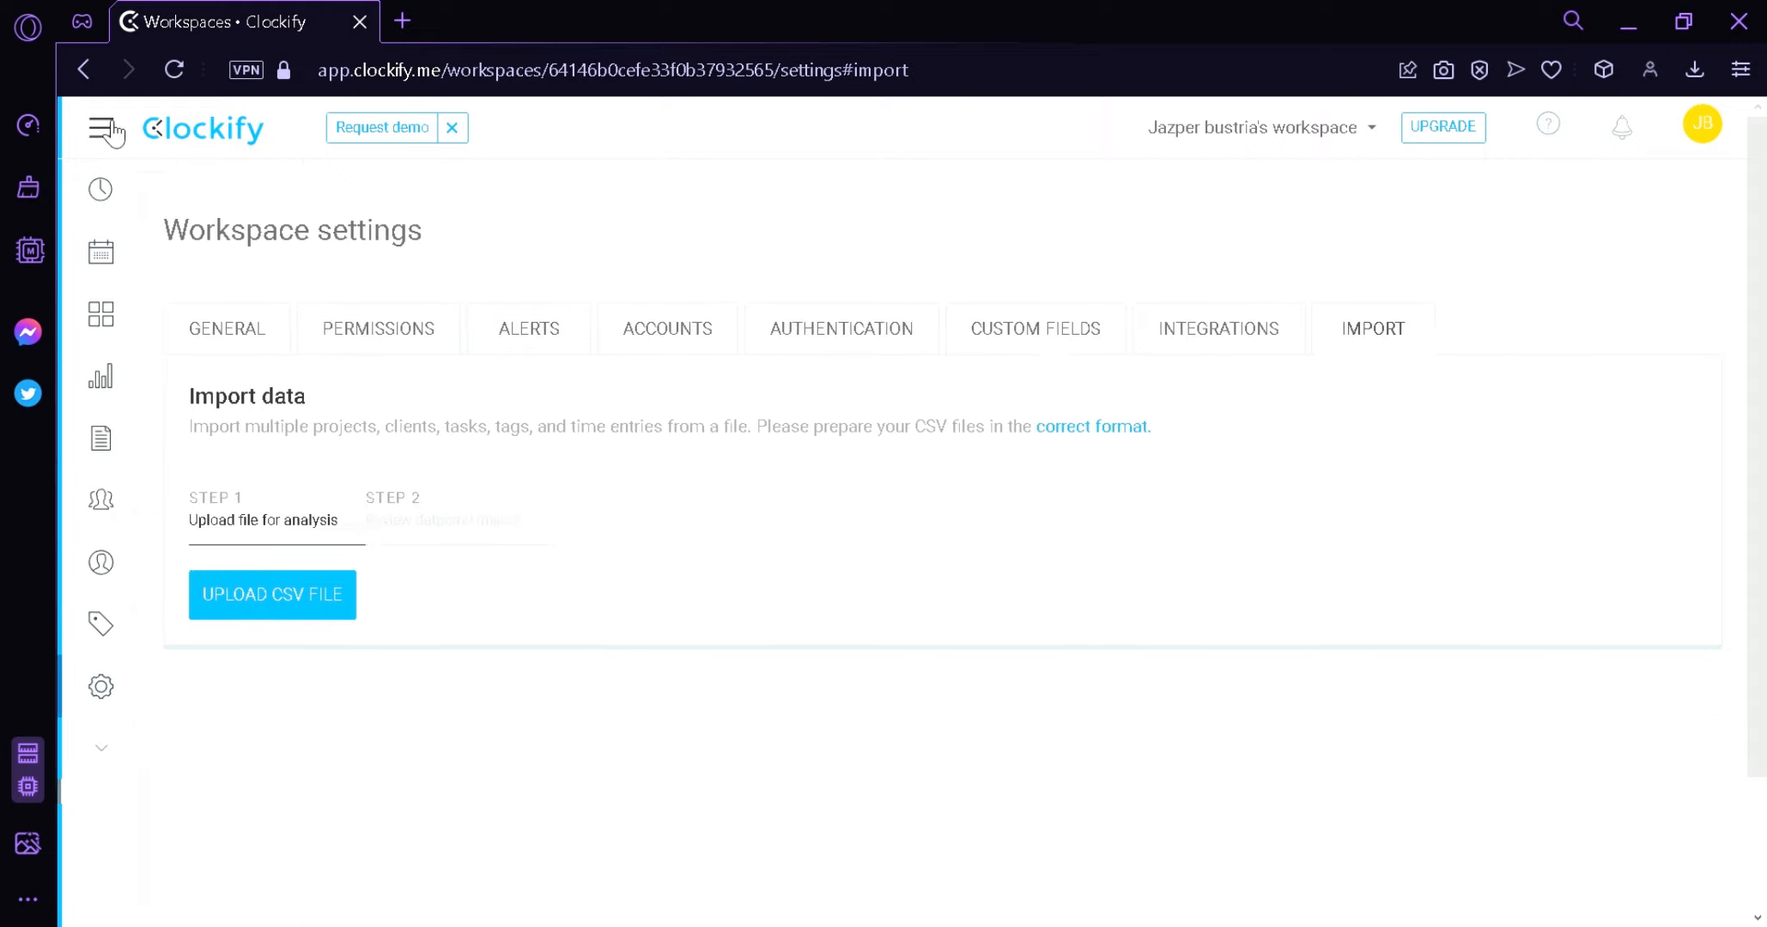
pyautogui.click(103, 129)
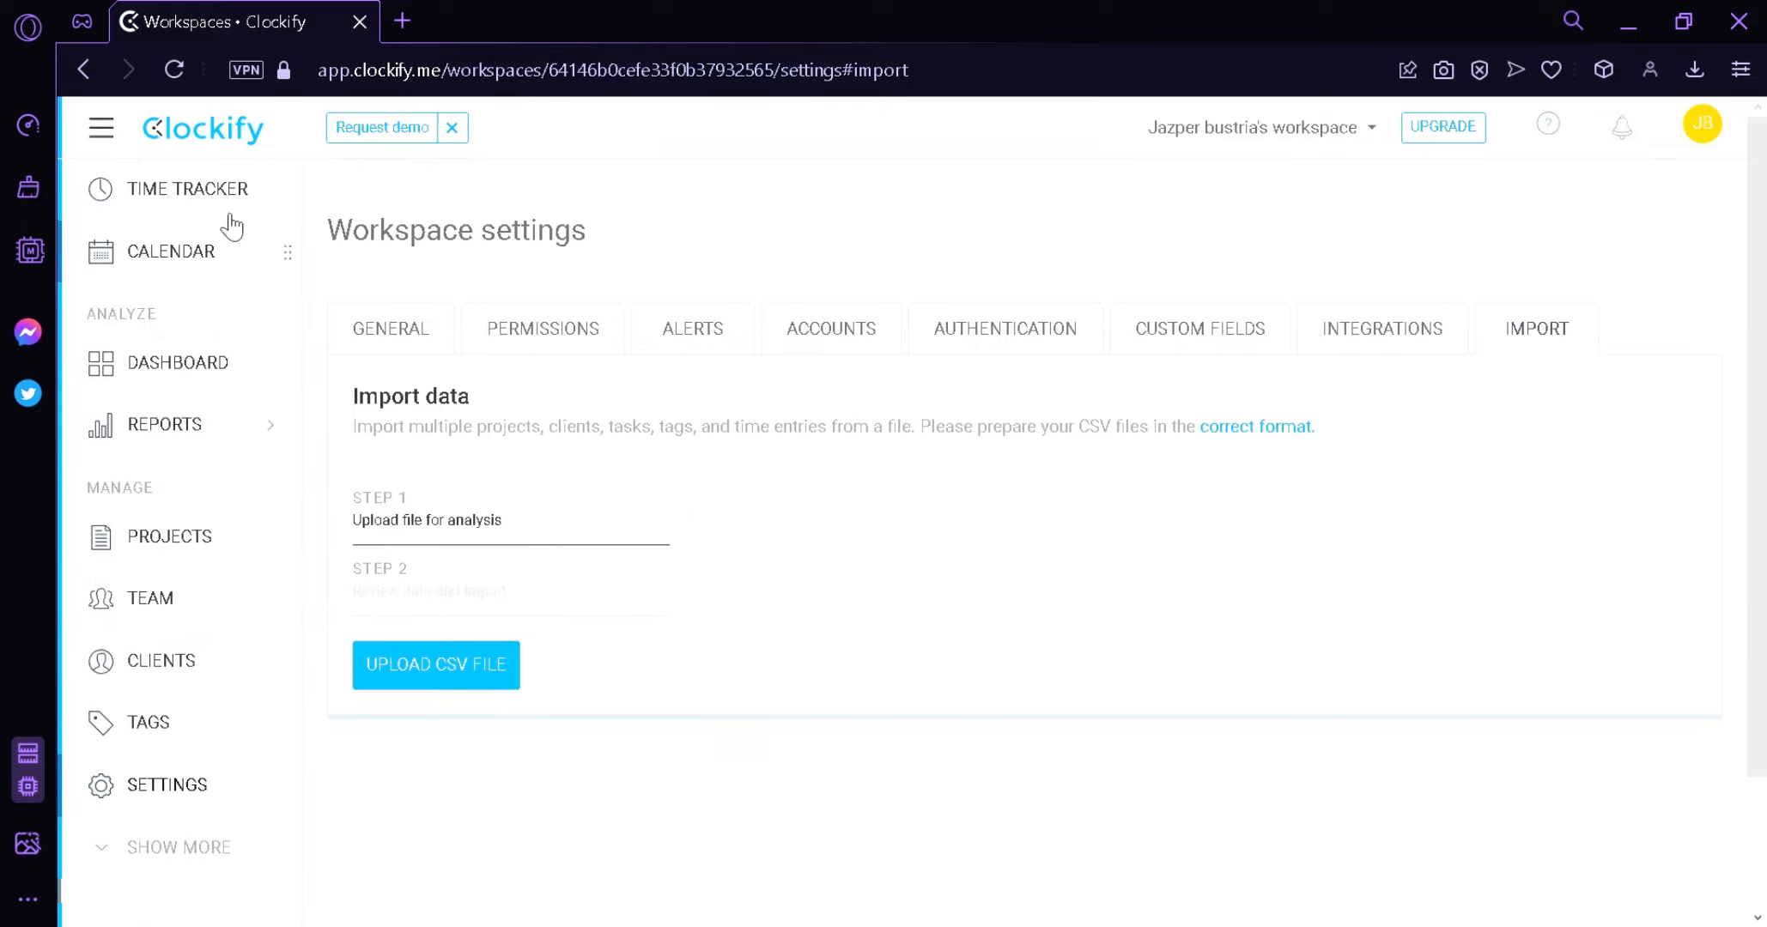
pyautogui.click(121, 160)
pyautogui.click(121, 160)
# Open the time tracker and enter "Create a youtube video" as the time entry's description.
pyautogui.click(204, 215)
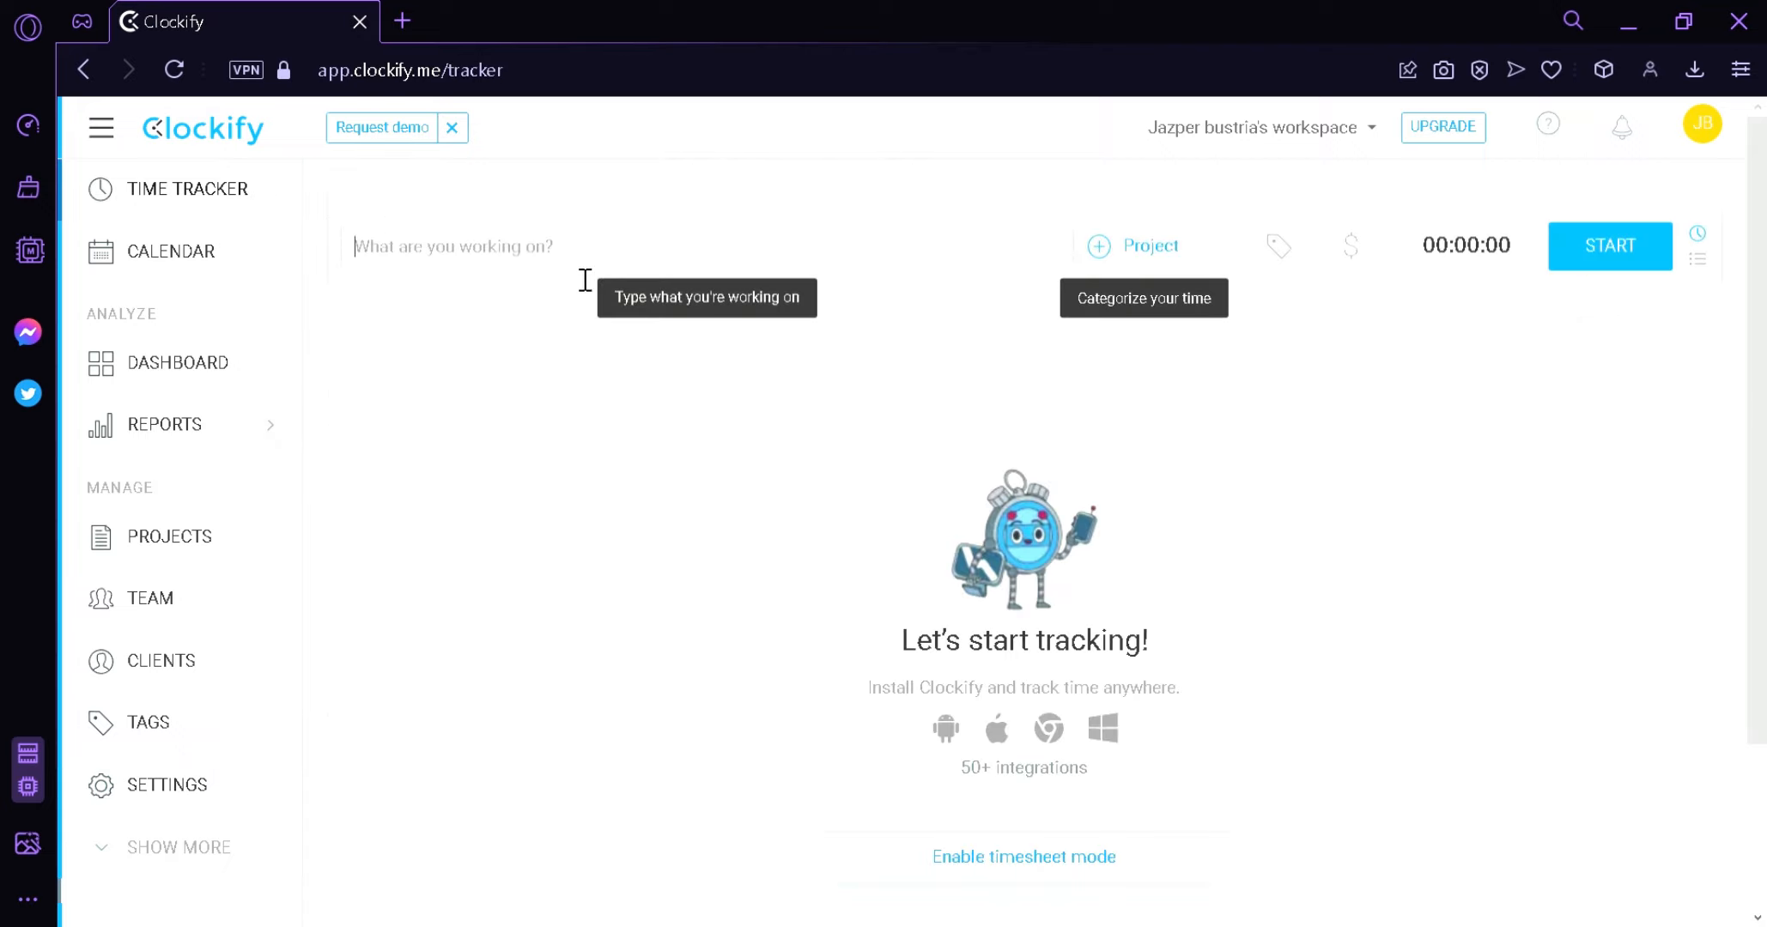
pyautogui.click(542, 251)
pyautogui.write('Create a')
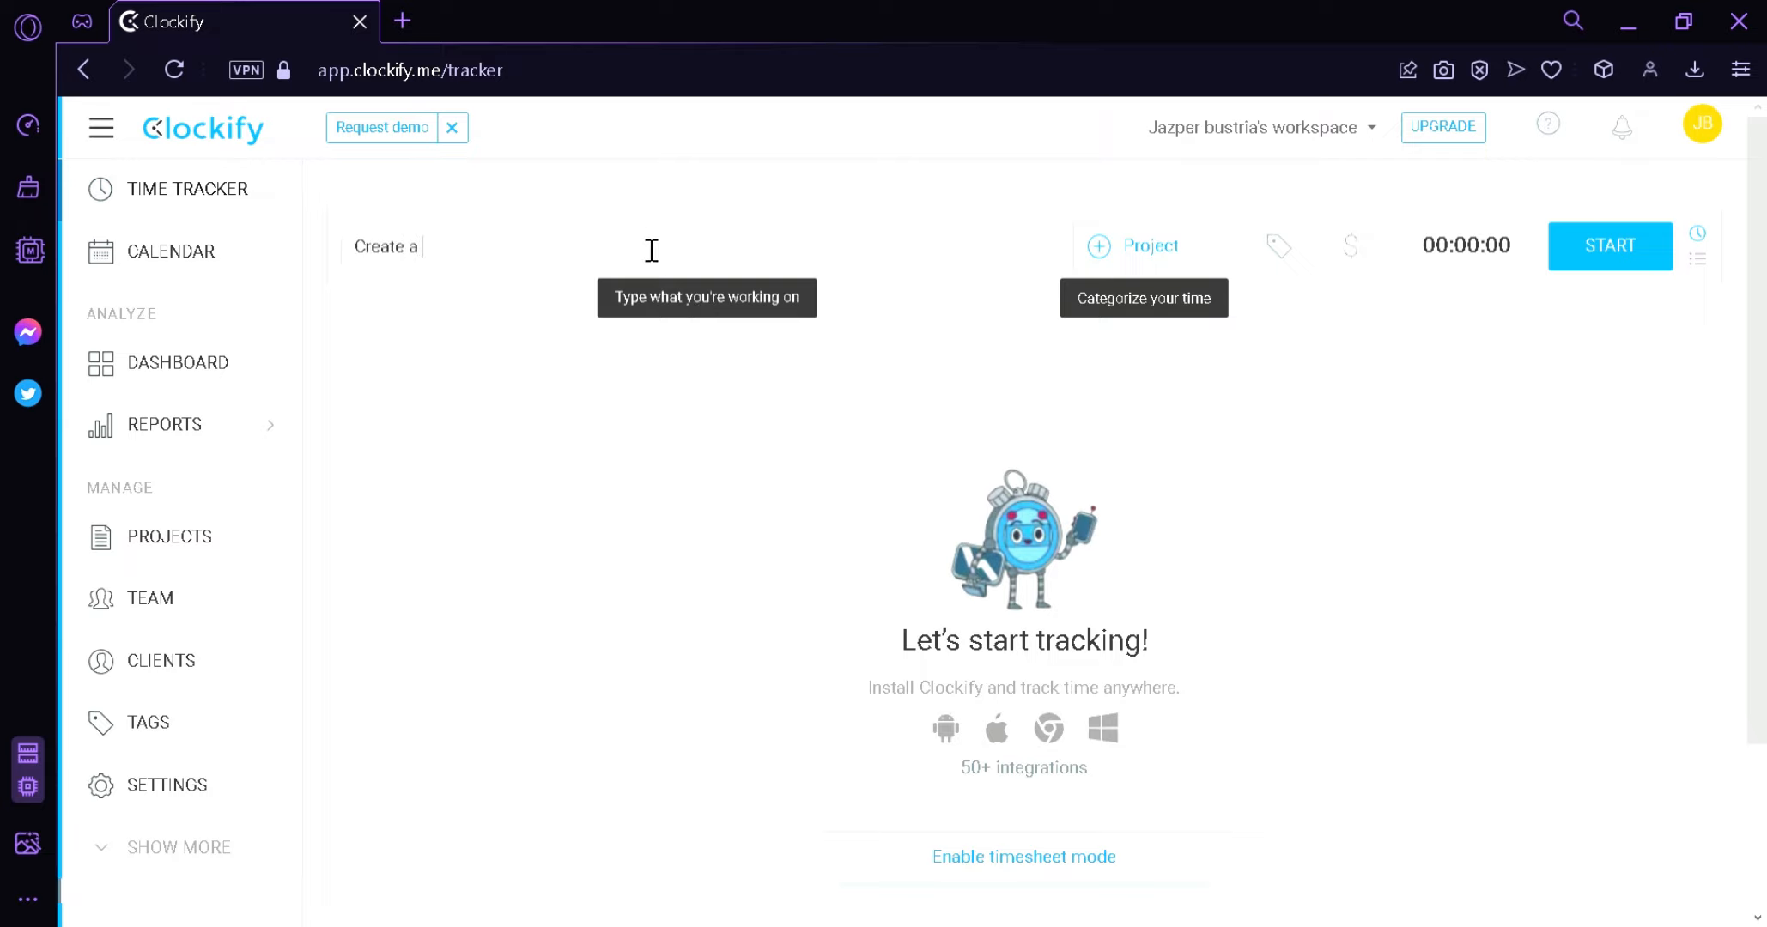
pyautogui.write(' youtube video')
# Start a new project for the time entry, naming it "Youtube projects" and giving it the red color.
pyautogui.click(1170, 255)
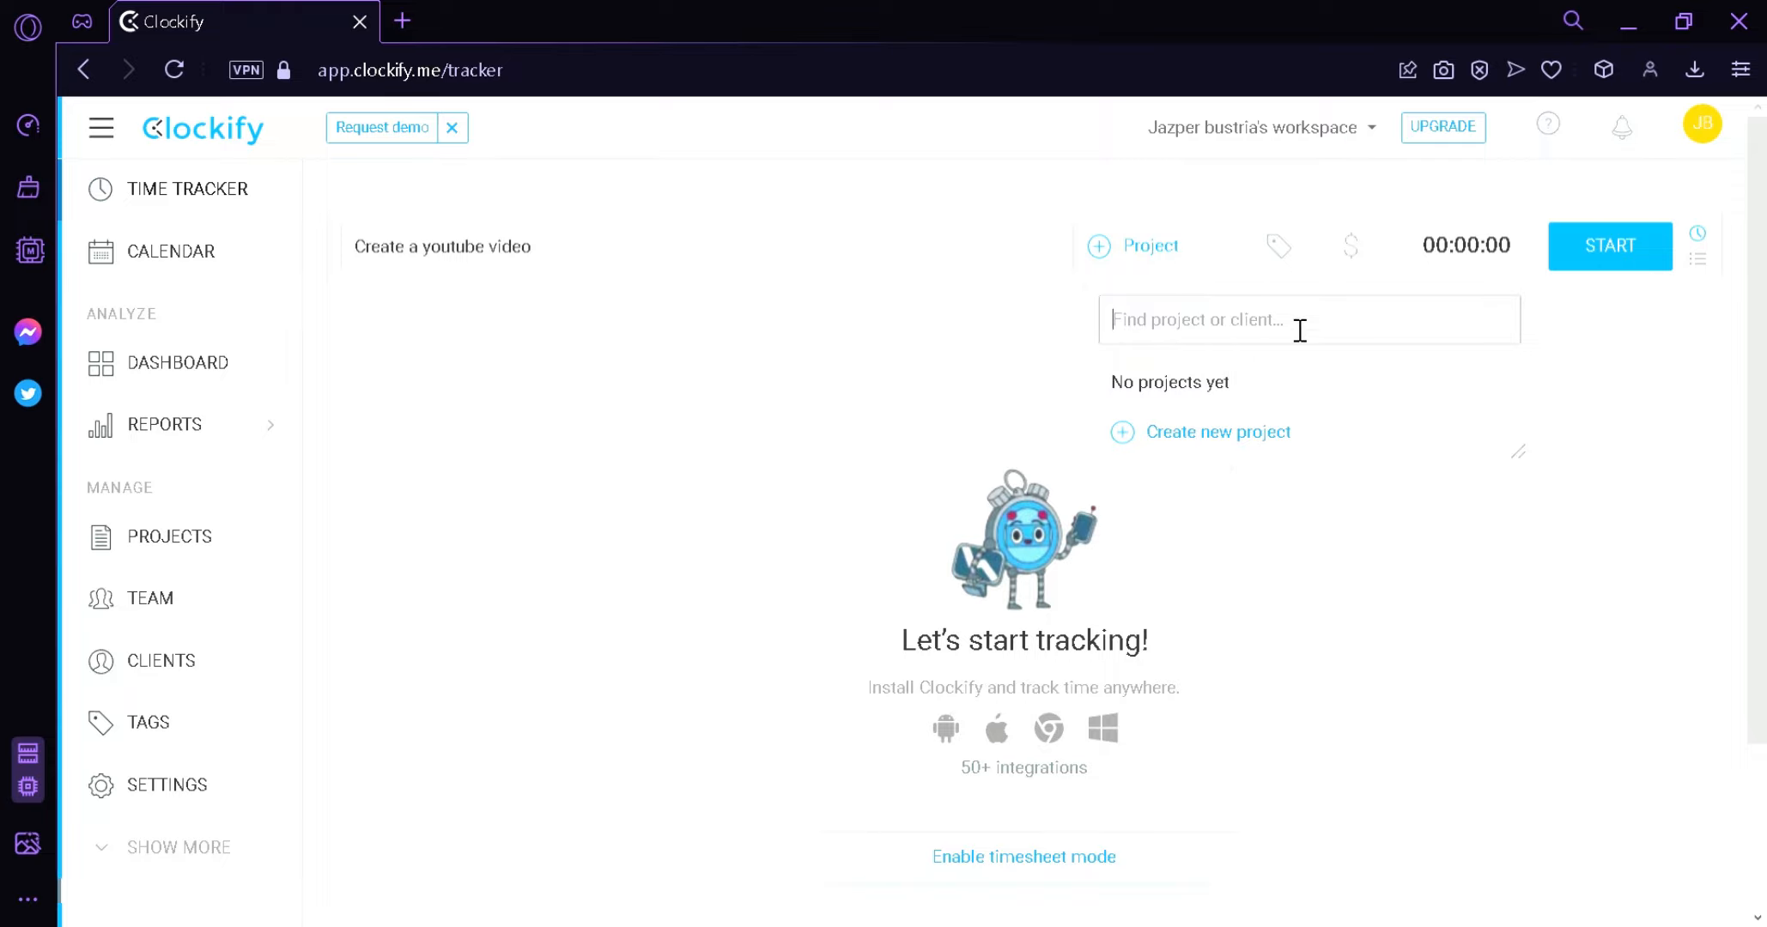
pyautogui.click(1154, 436)
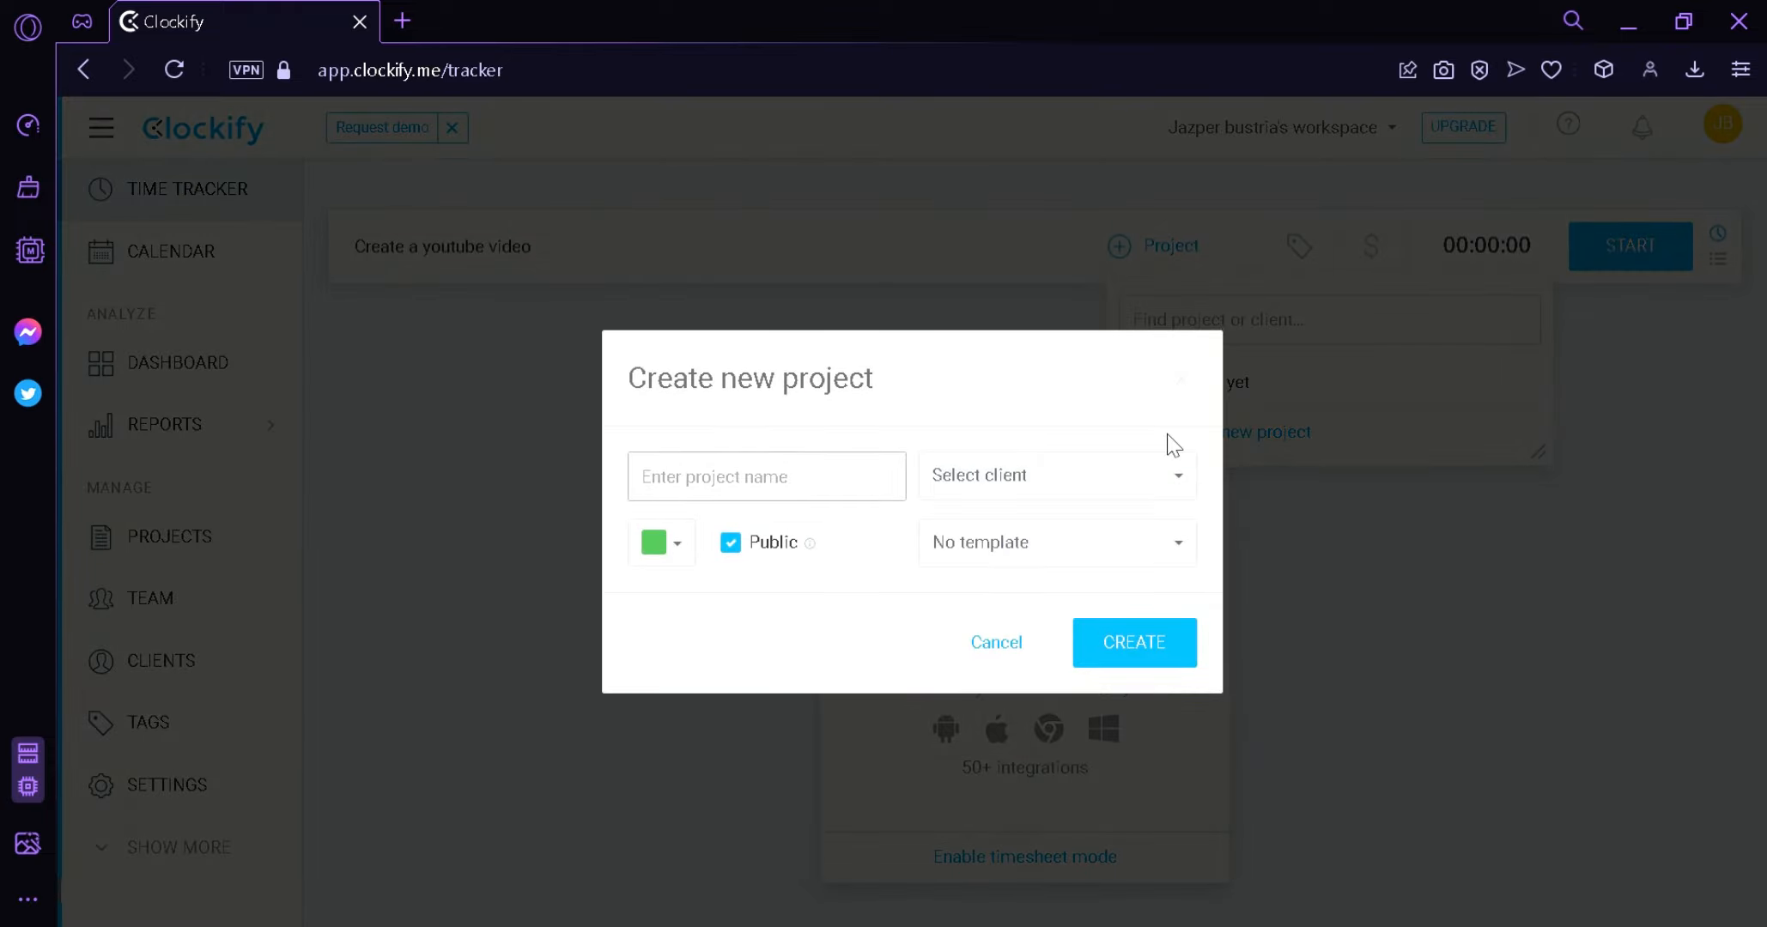
pyautogui.click(763, 486)
pyautogui.write('Youtube pr')
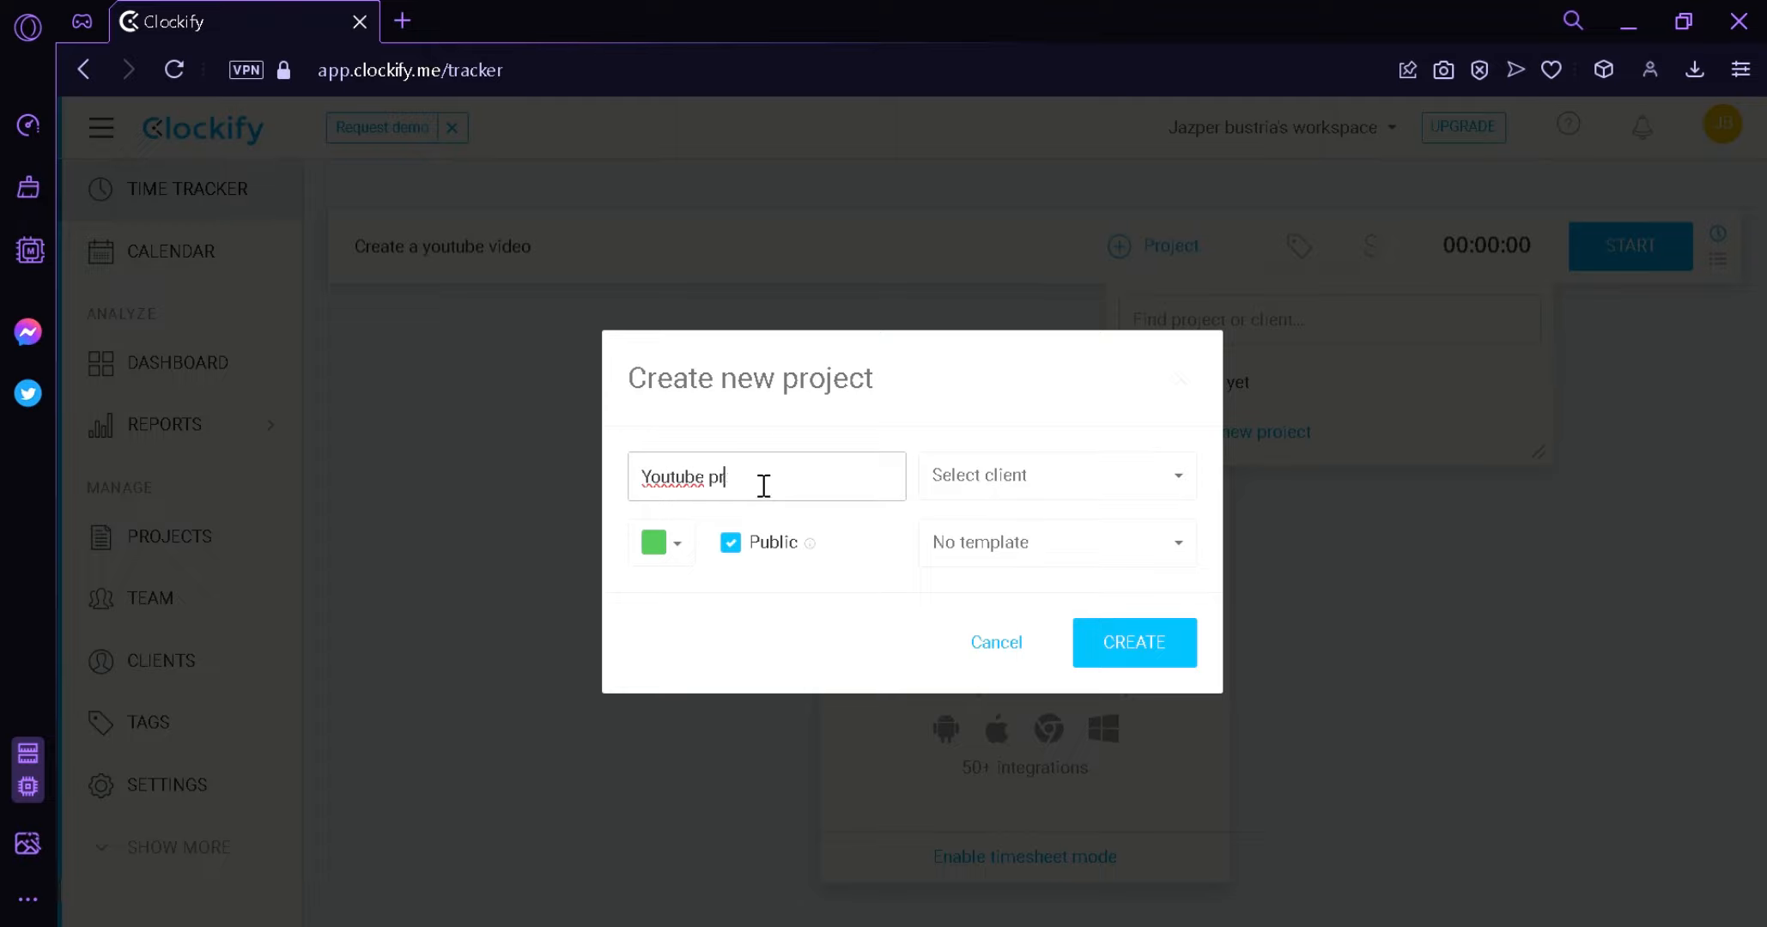
pyautogui.write('ojects')
pyautogui.click(691, 541)
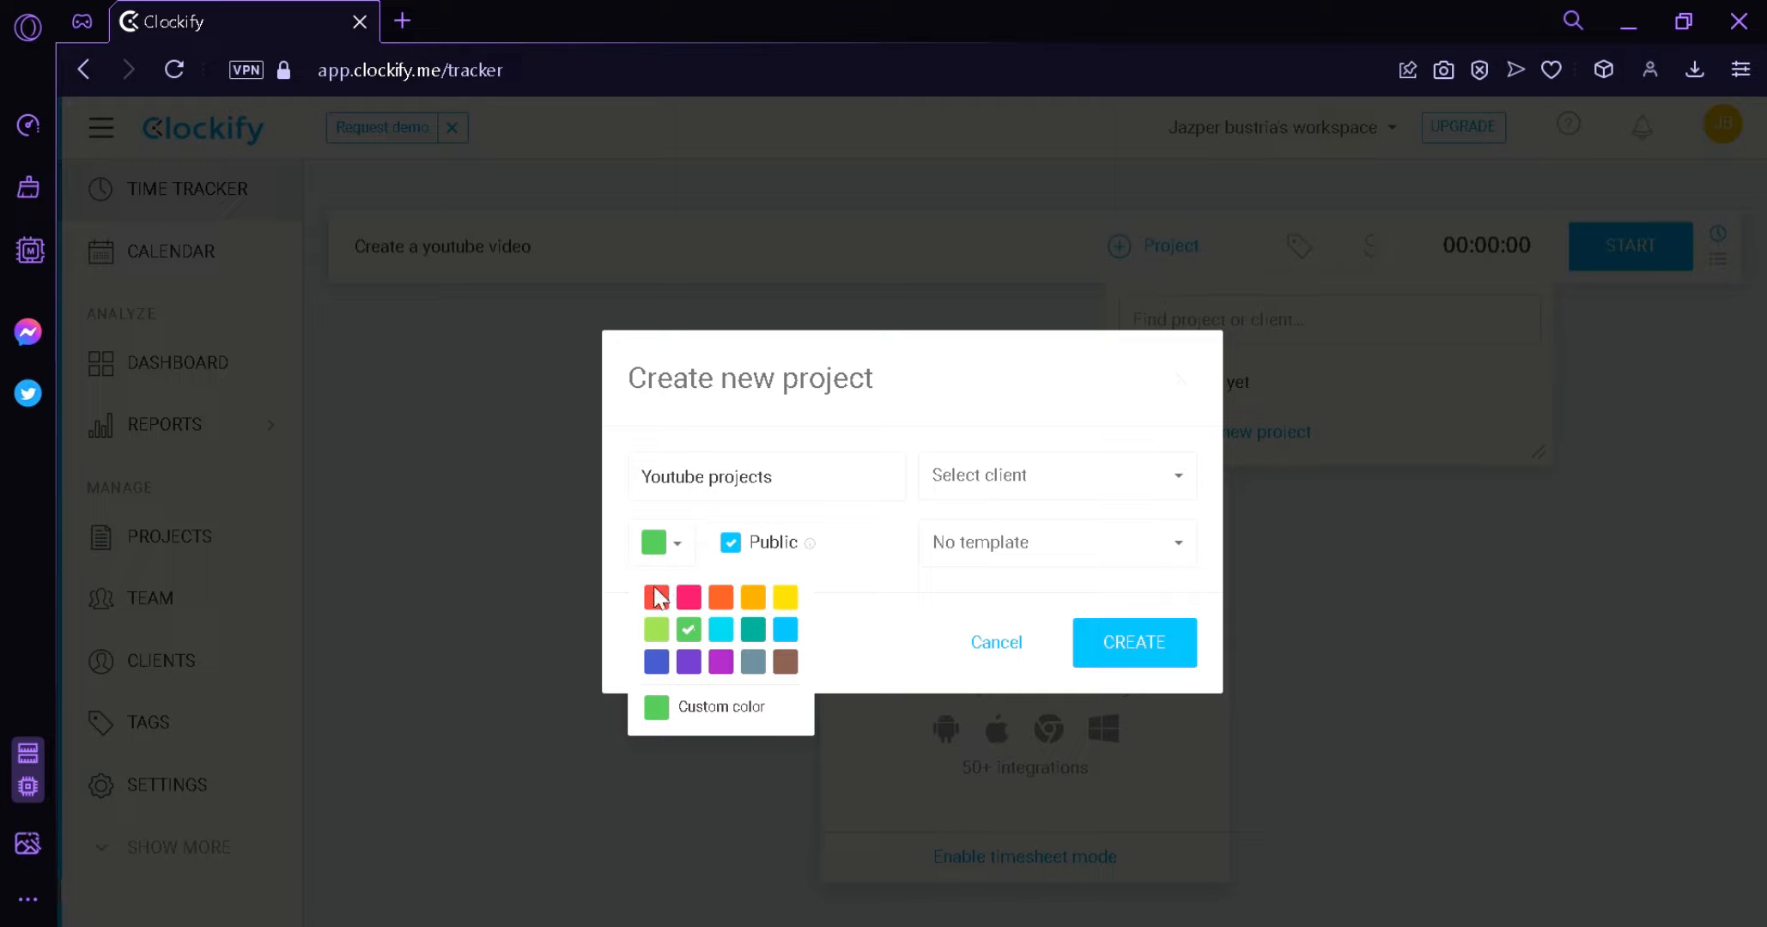
pyautogui.click(657, 598)
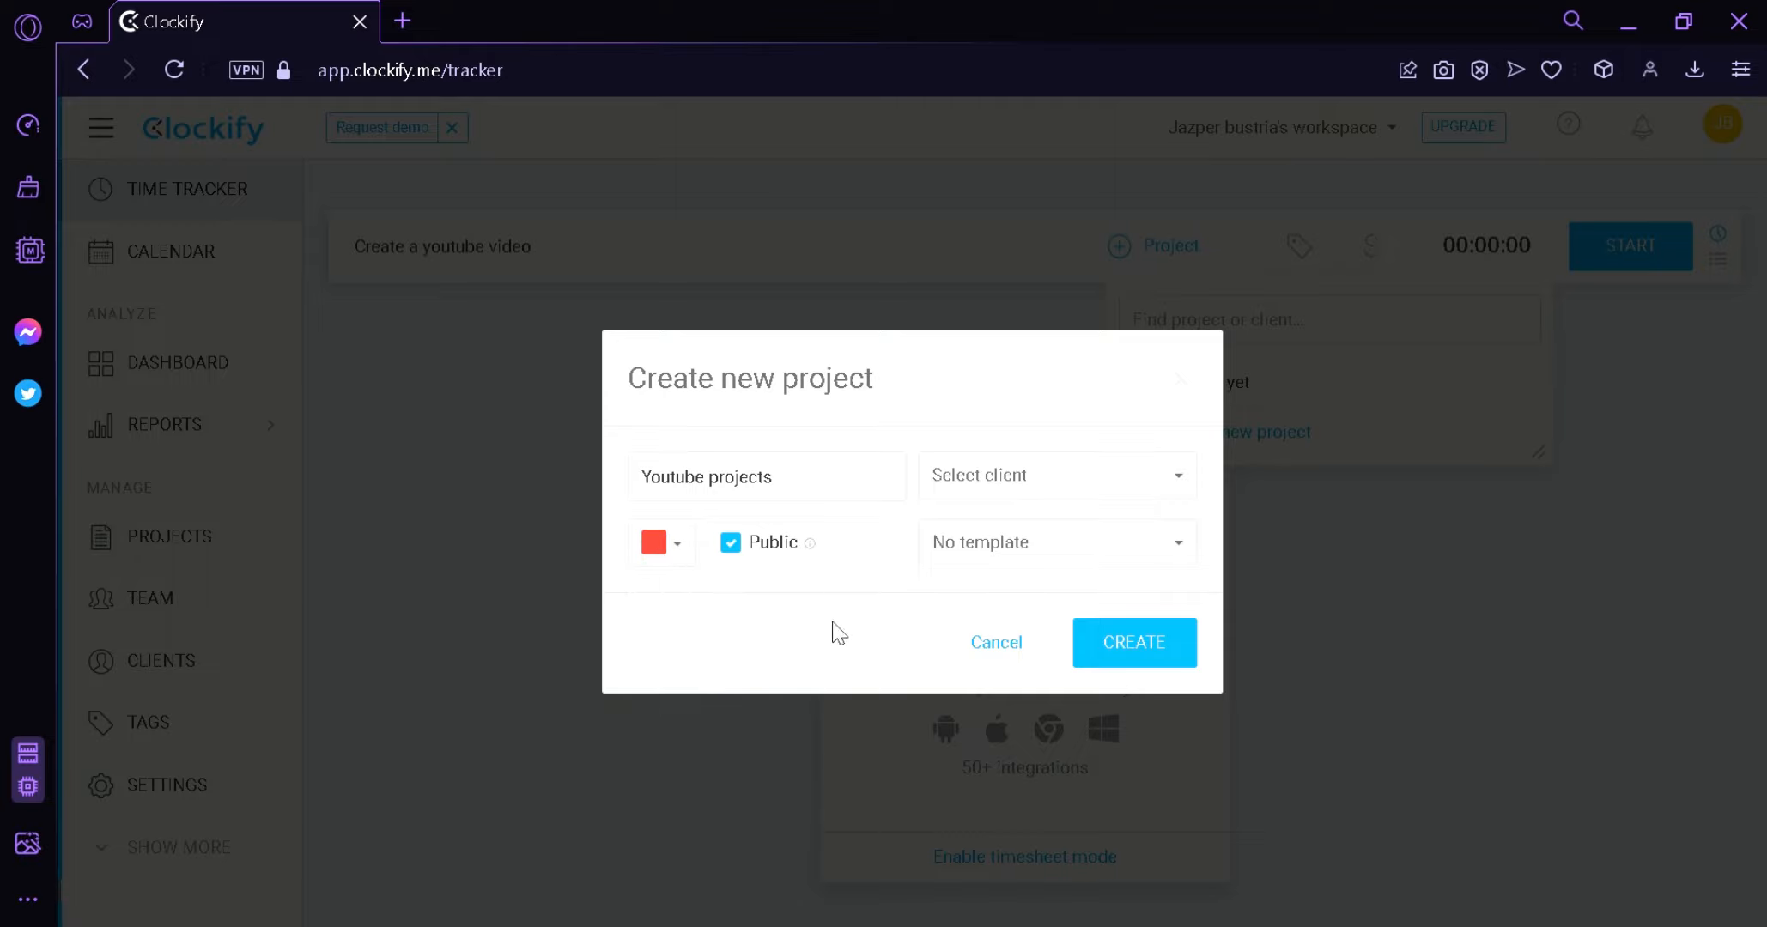
# Enter the client's name to create a new client and assign it to the new project.
pyautogui.click(1097, 475)
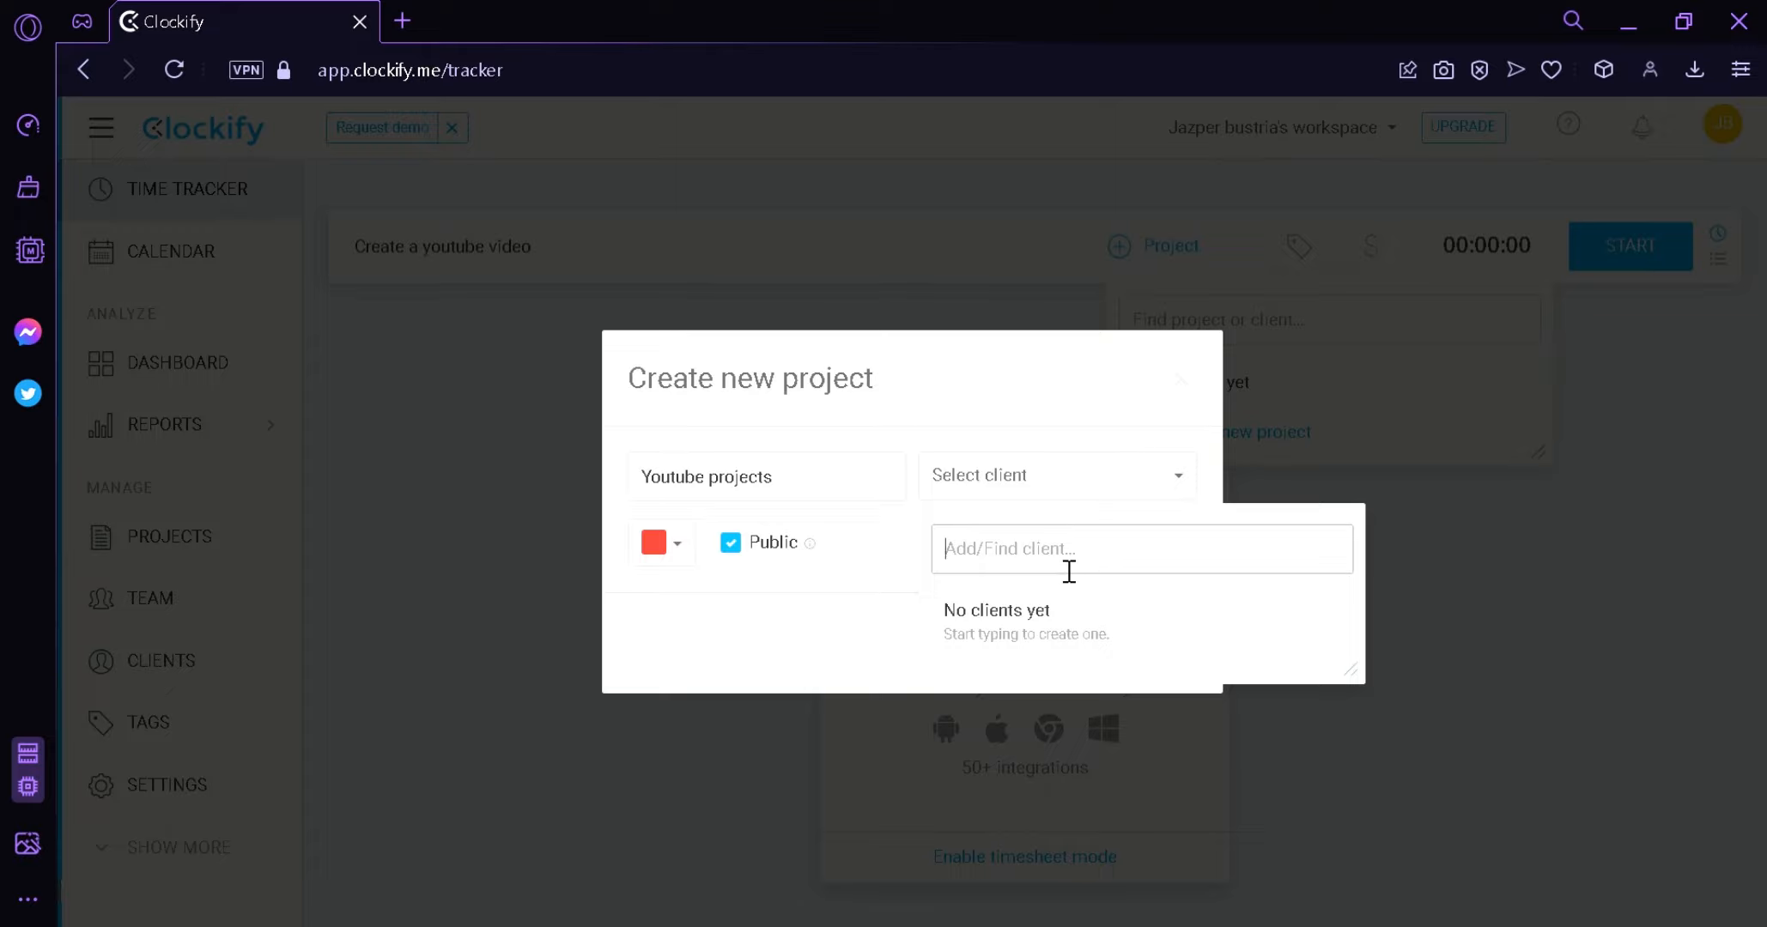
pyautogui.write('Jane')
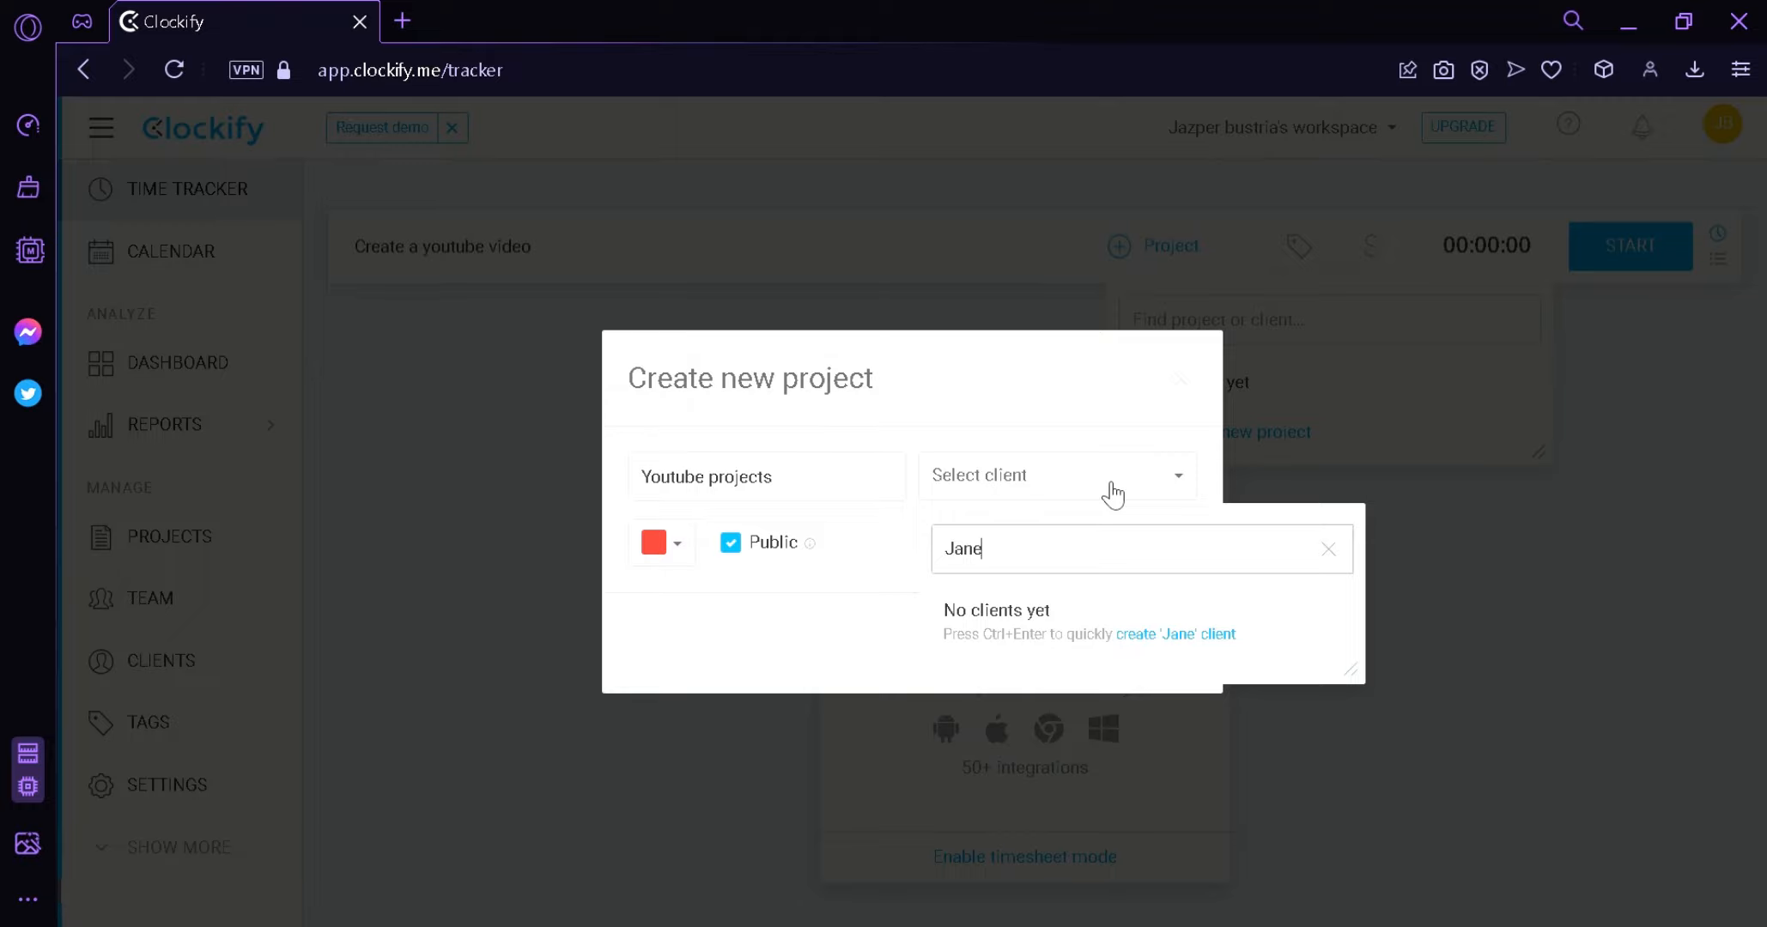
pyautogui.hotkey('ctrl', 'Return')
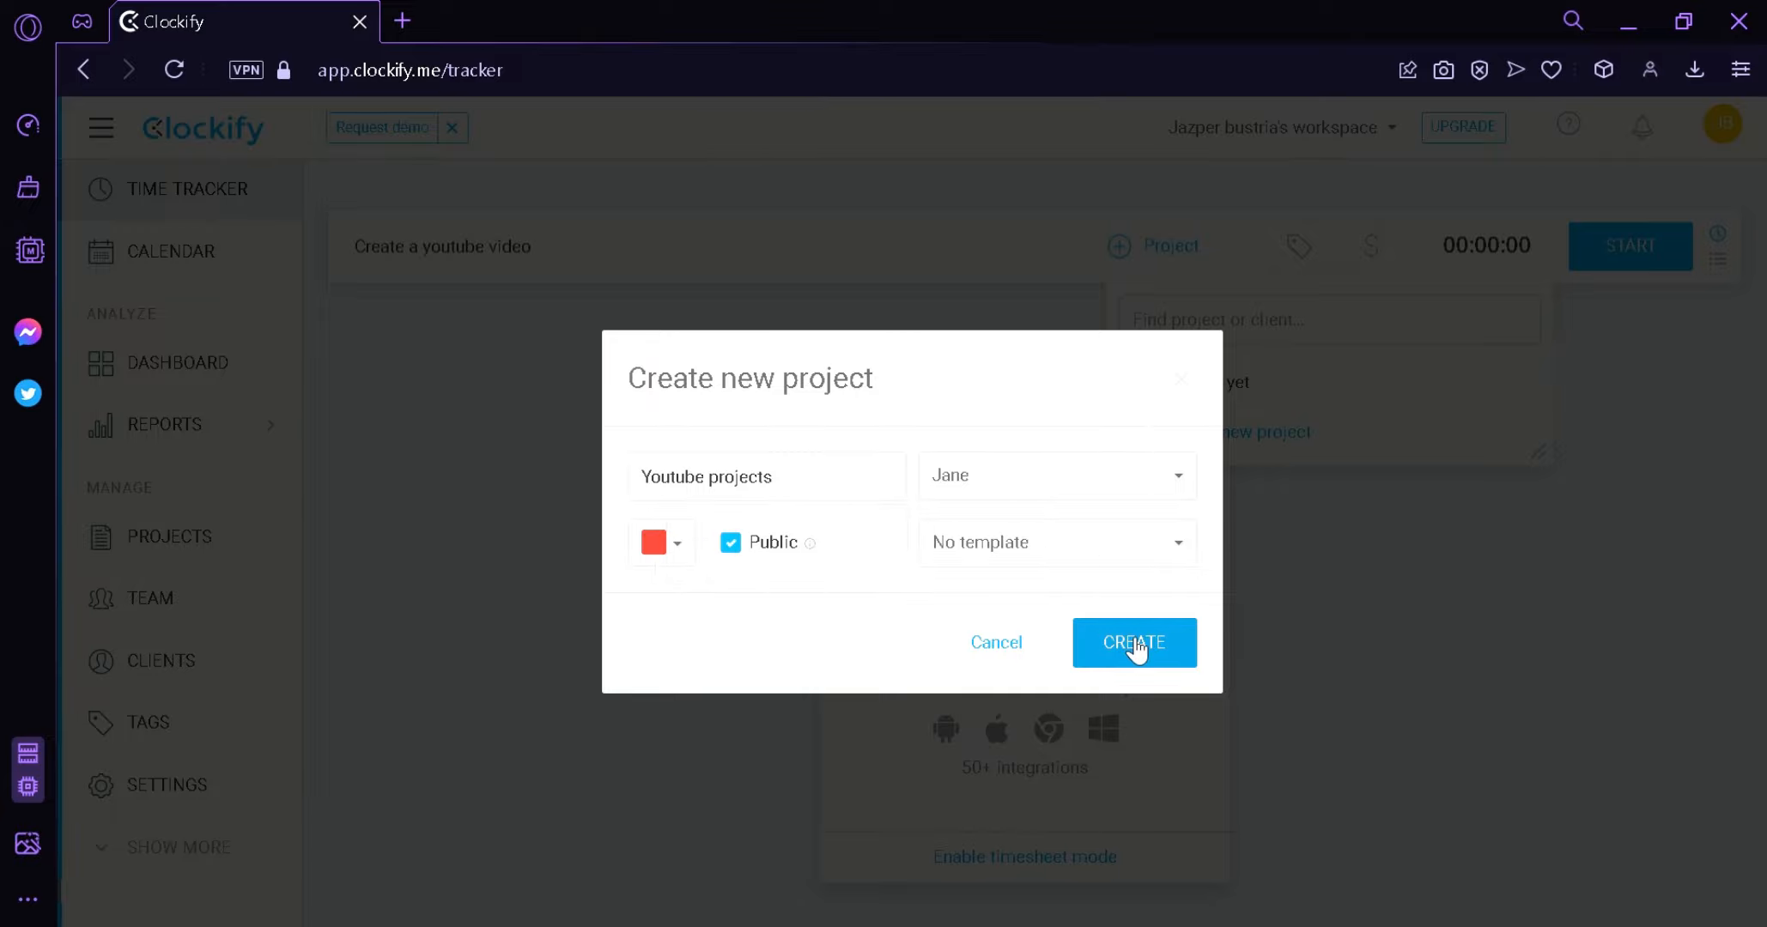
# Create the "Youtube projects" project for the time entry and add a new tag named "youtube" to the entry.
pyautogui.click(1133, 639)
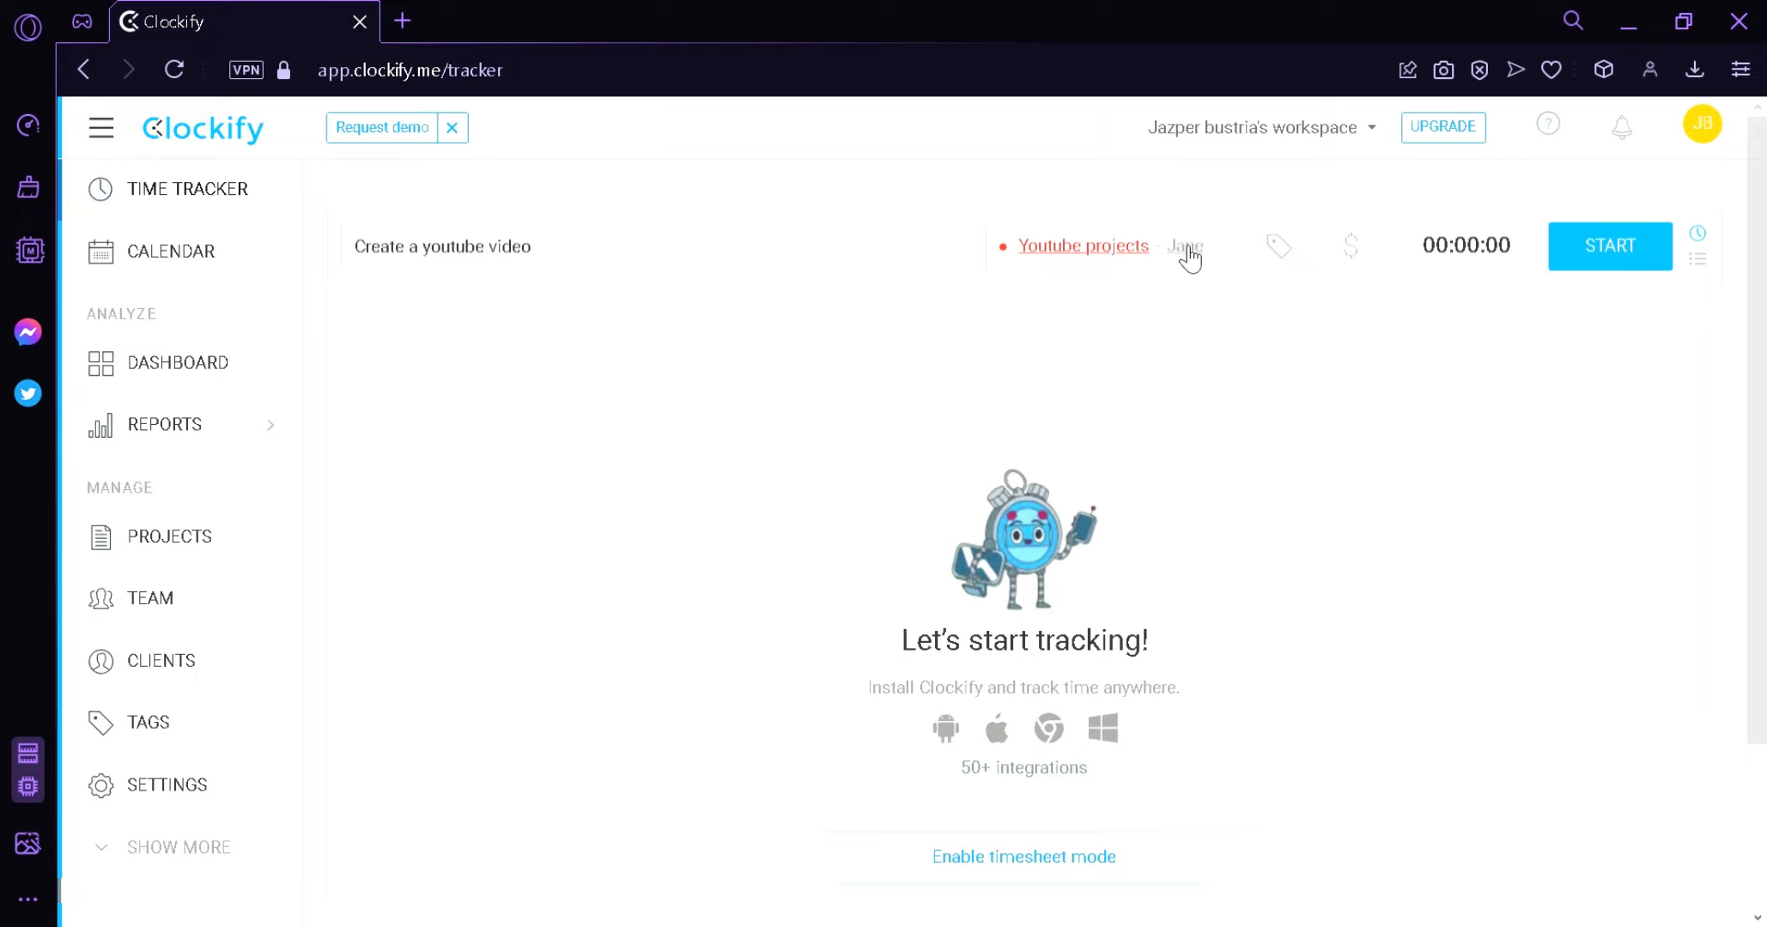
pyautogui.click(1281, 248)
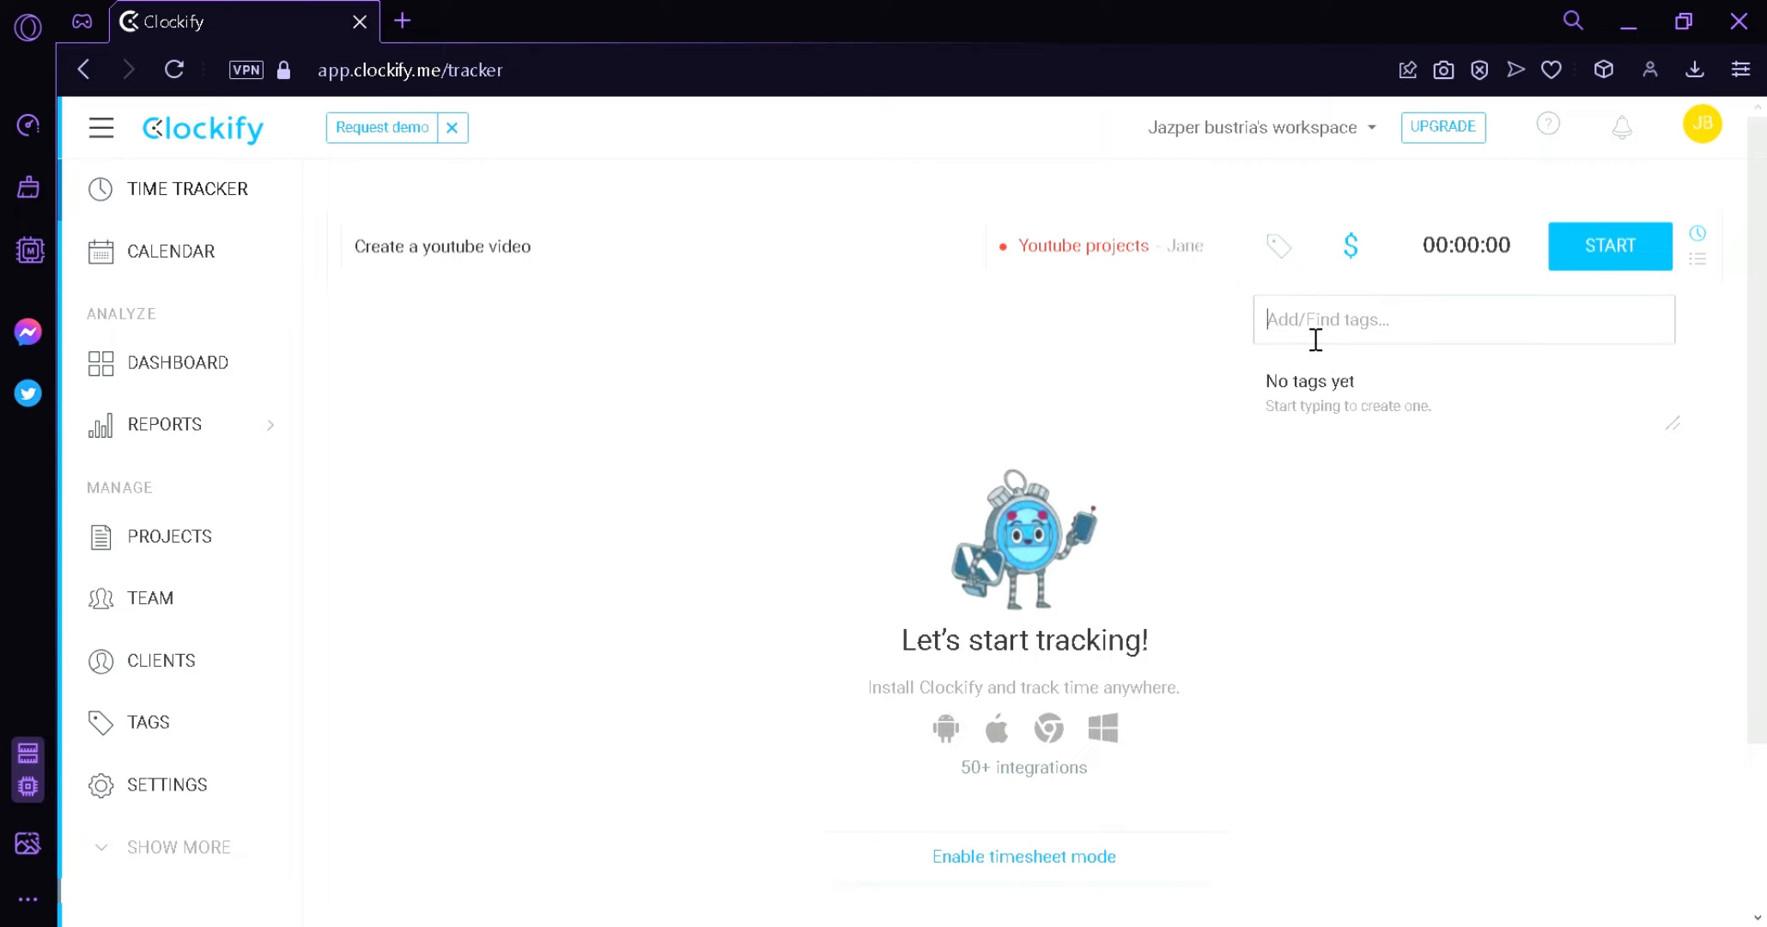
pyautogui.write('youtube')
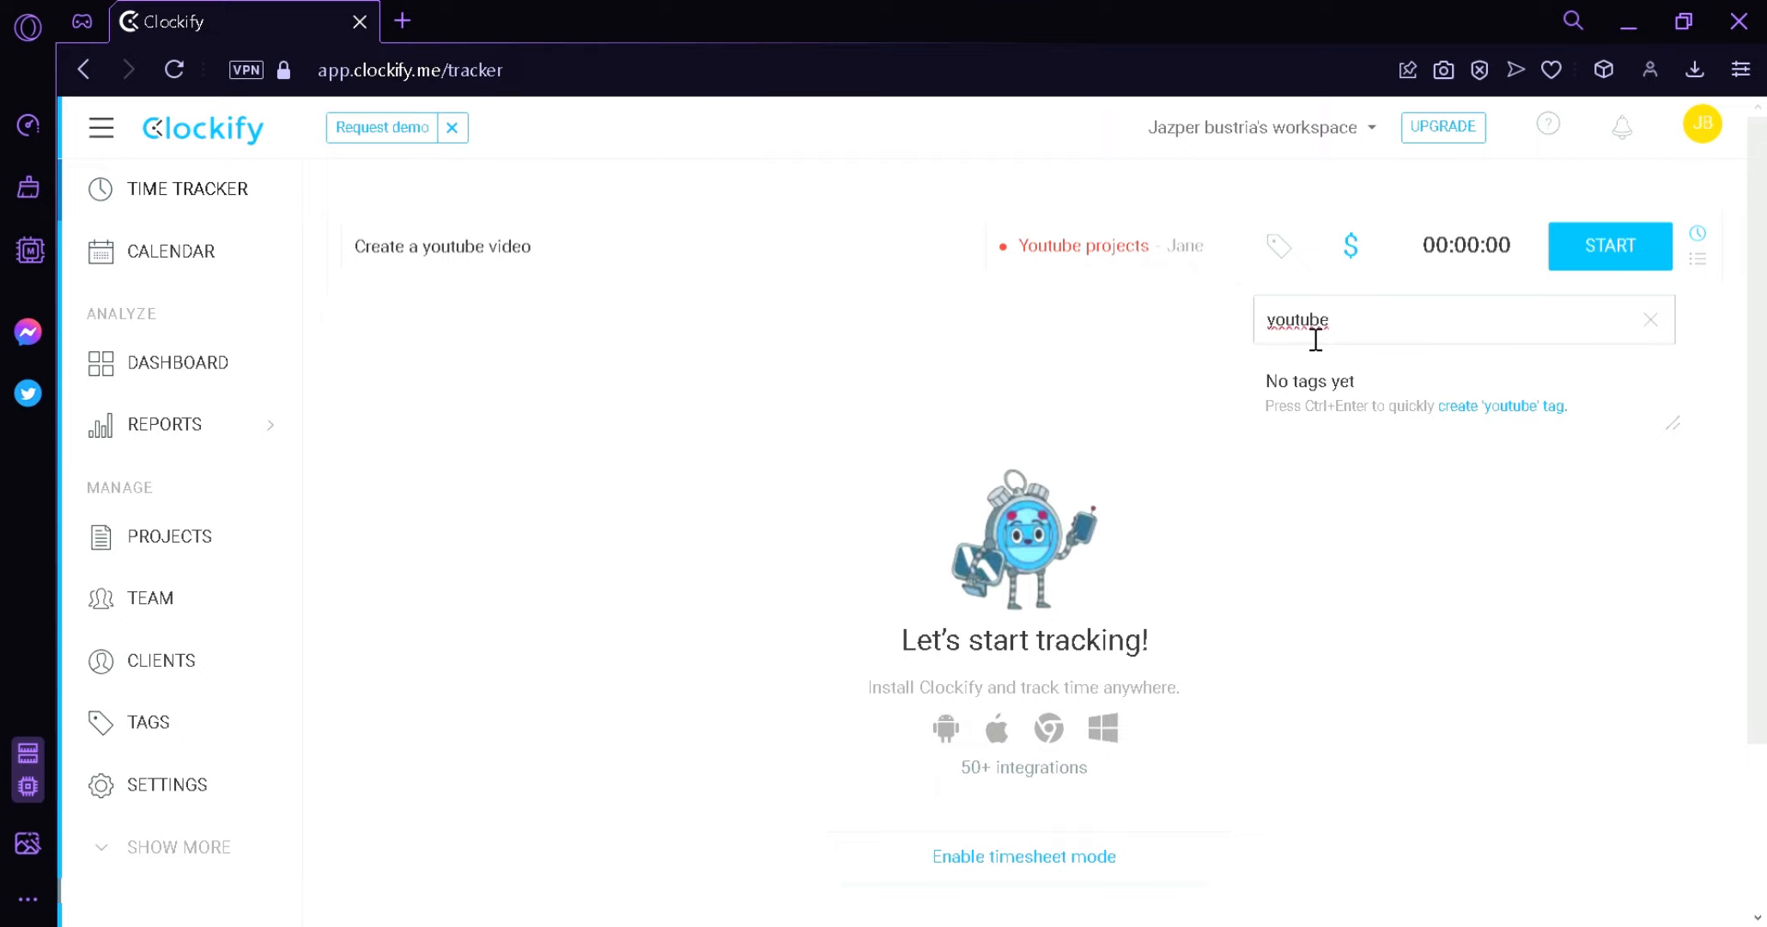
pyautogui.hotkey('ctrl', 'Return')
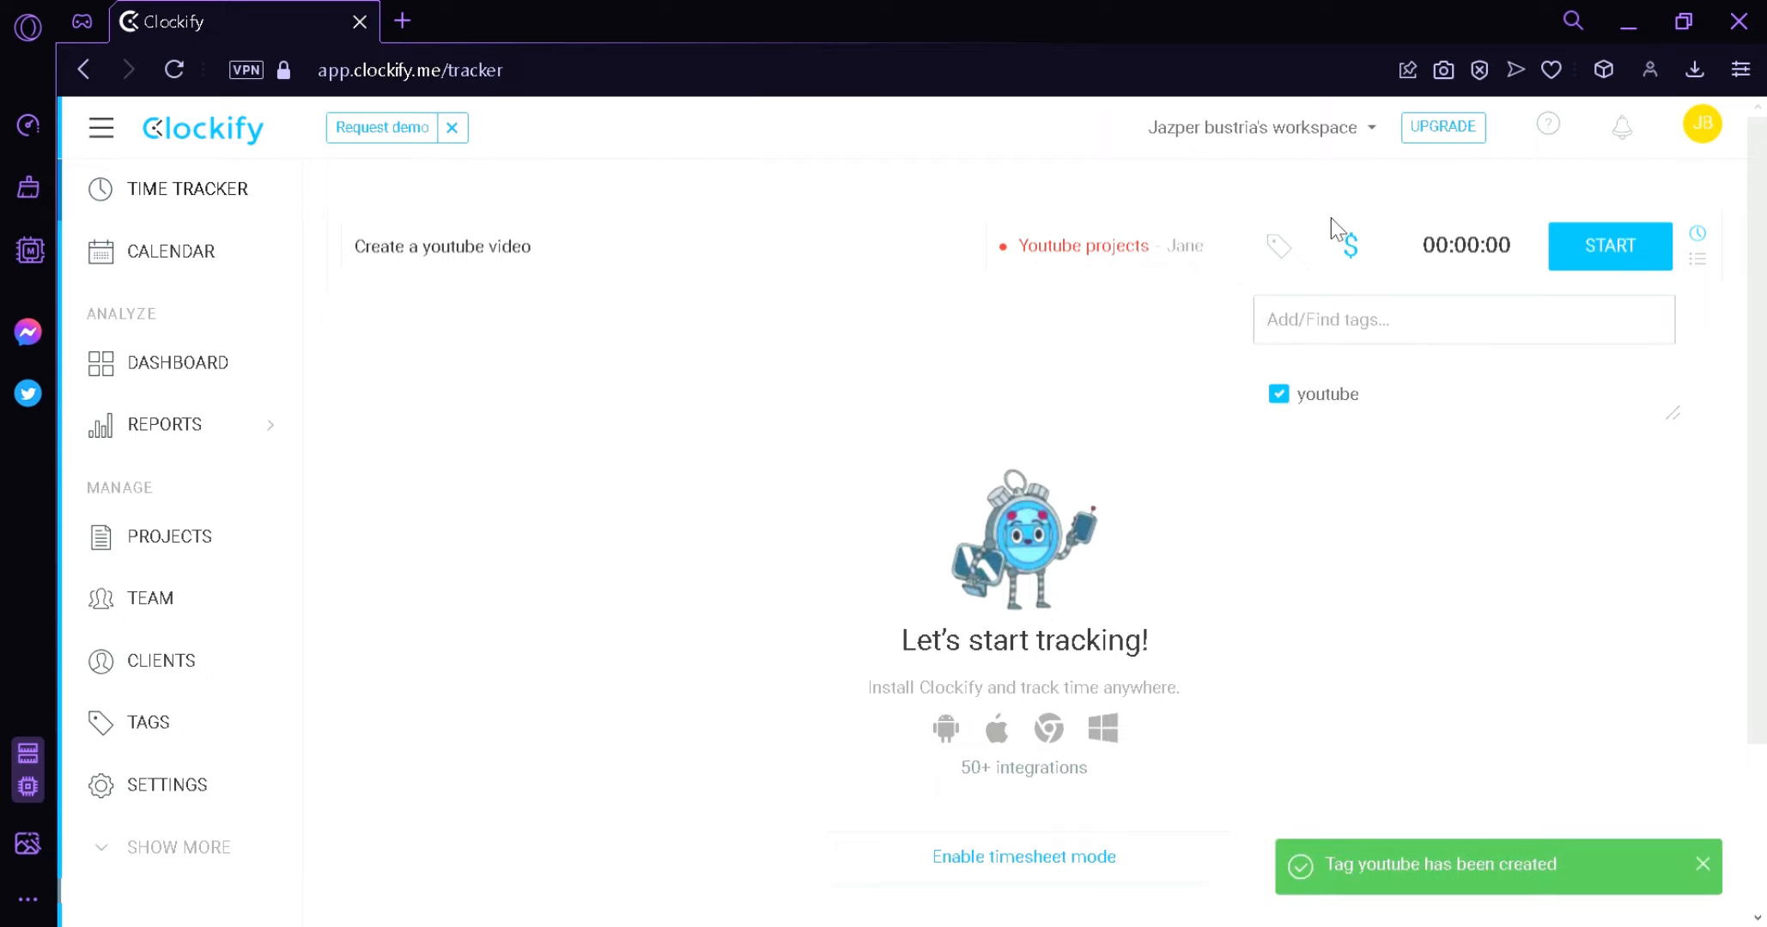
pyautogui.click(1351, 247)
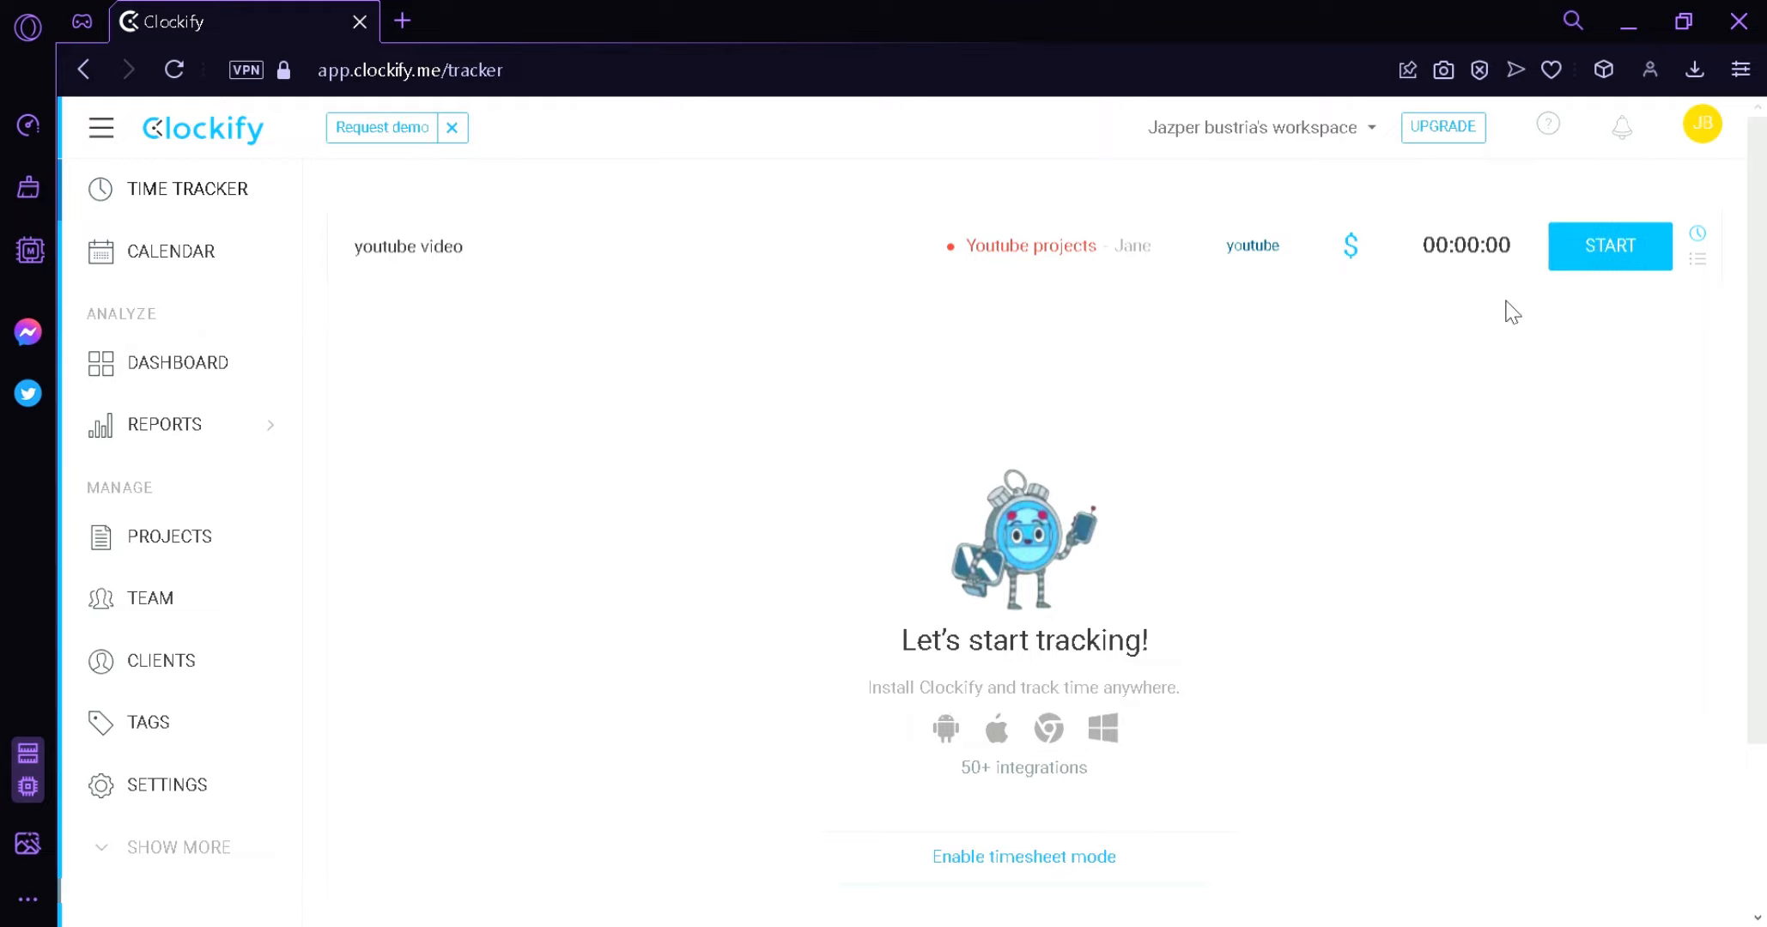
# Record the YouTube video time entry by starting and stopping the timer, and view the recorded entry's further options.
pyautogui.click(1650, 256)
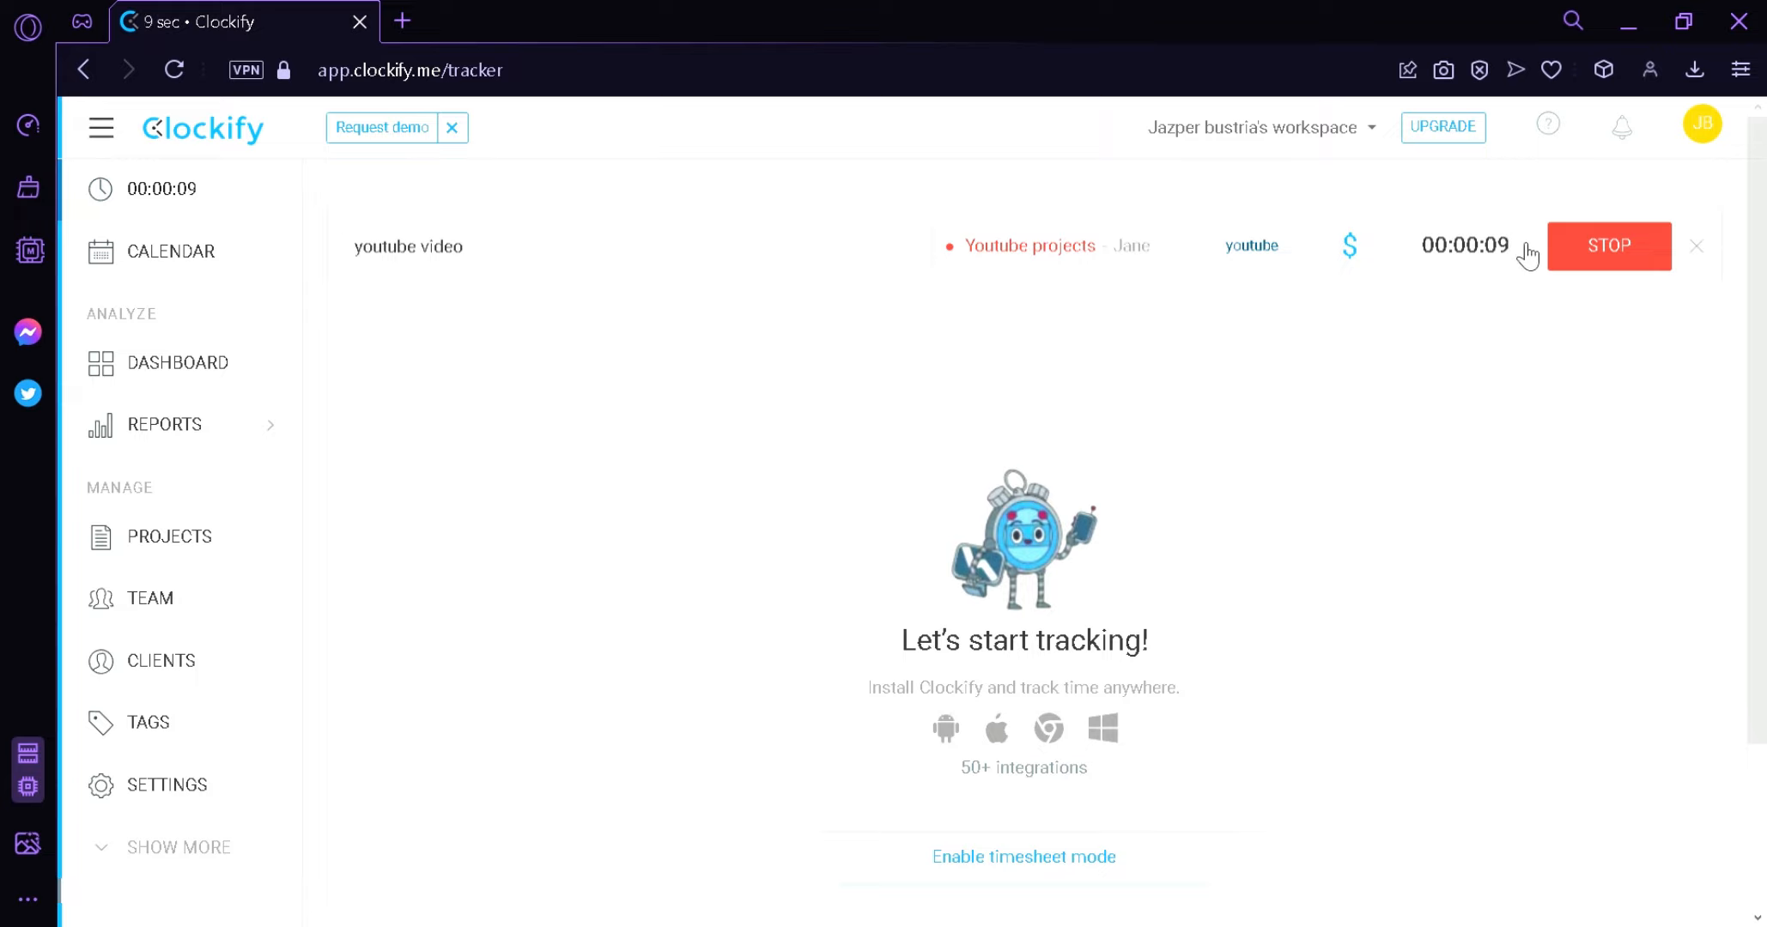
pyautogui.click(1627, 254)
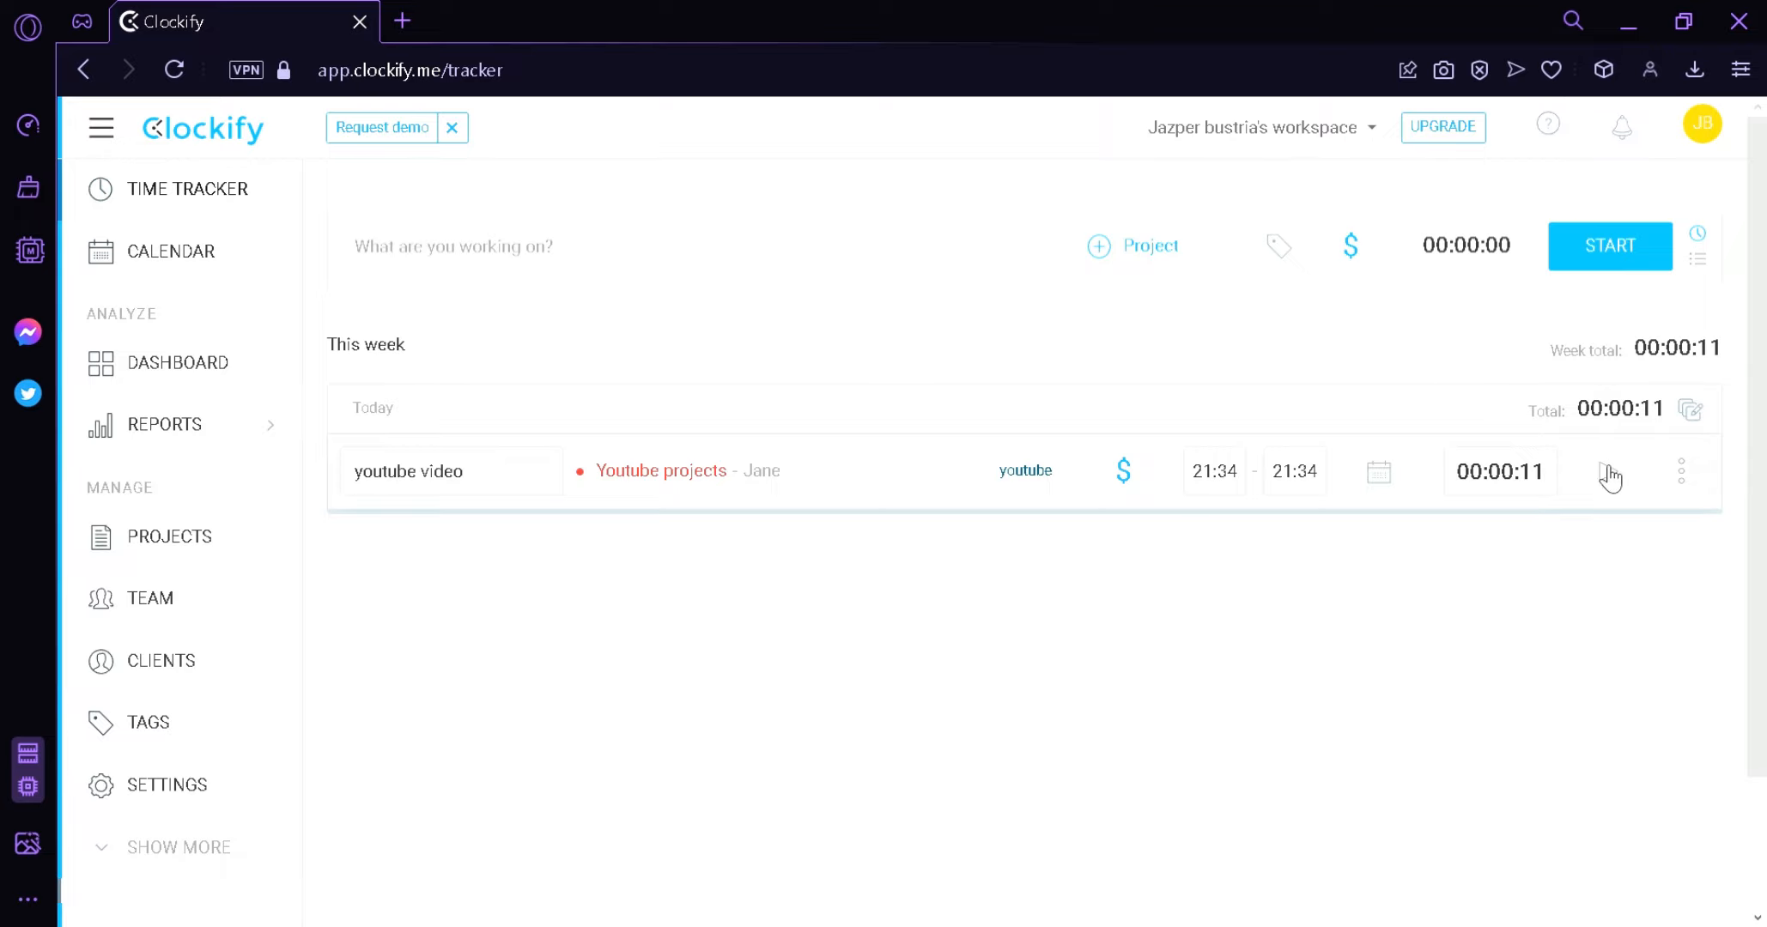
pyautogui.click(1685, 467)
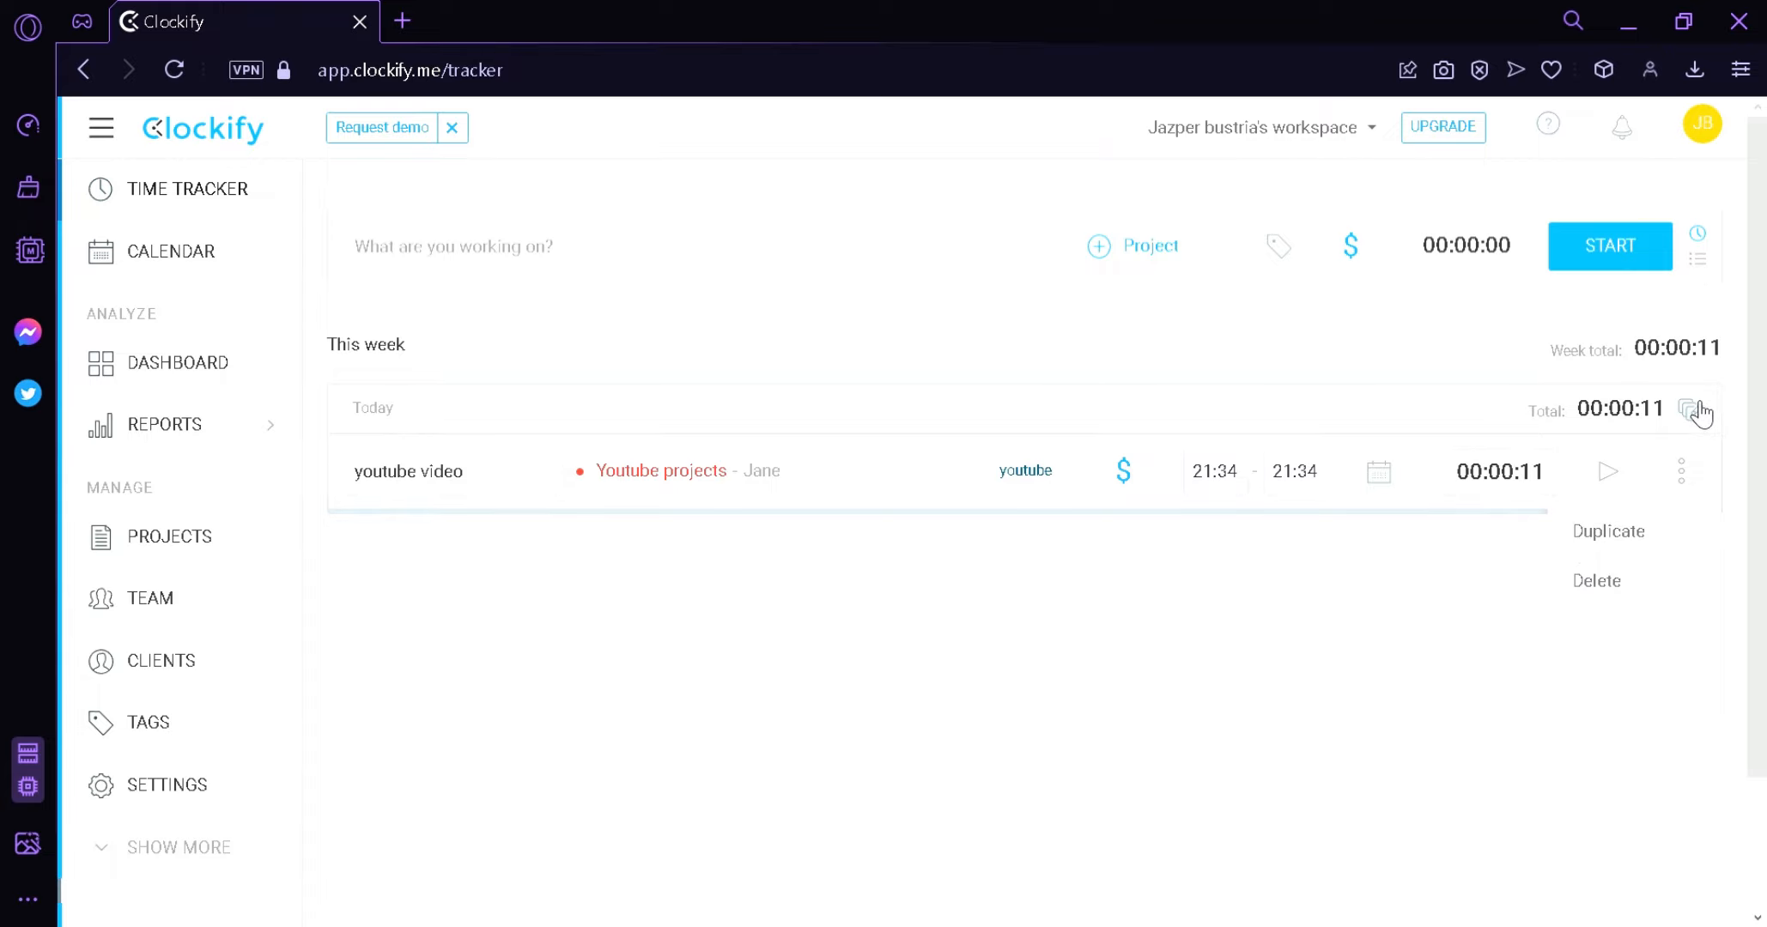
pyautogui.click(1401, 620)
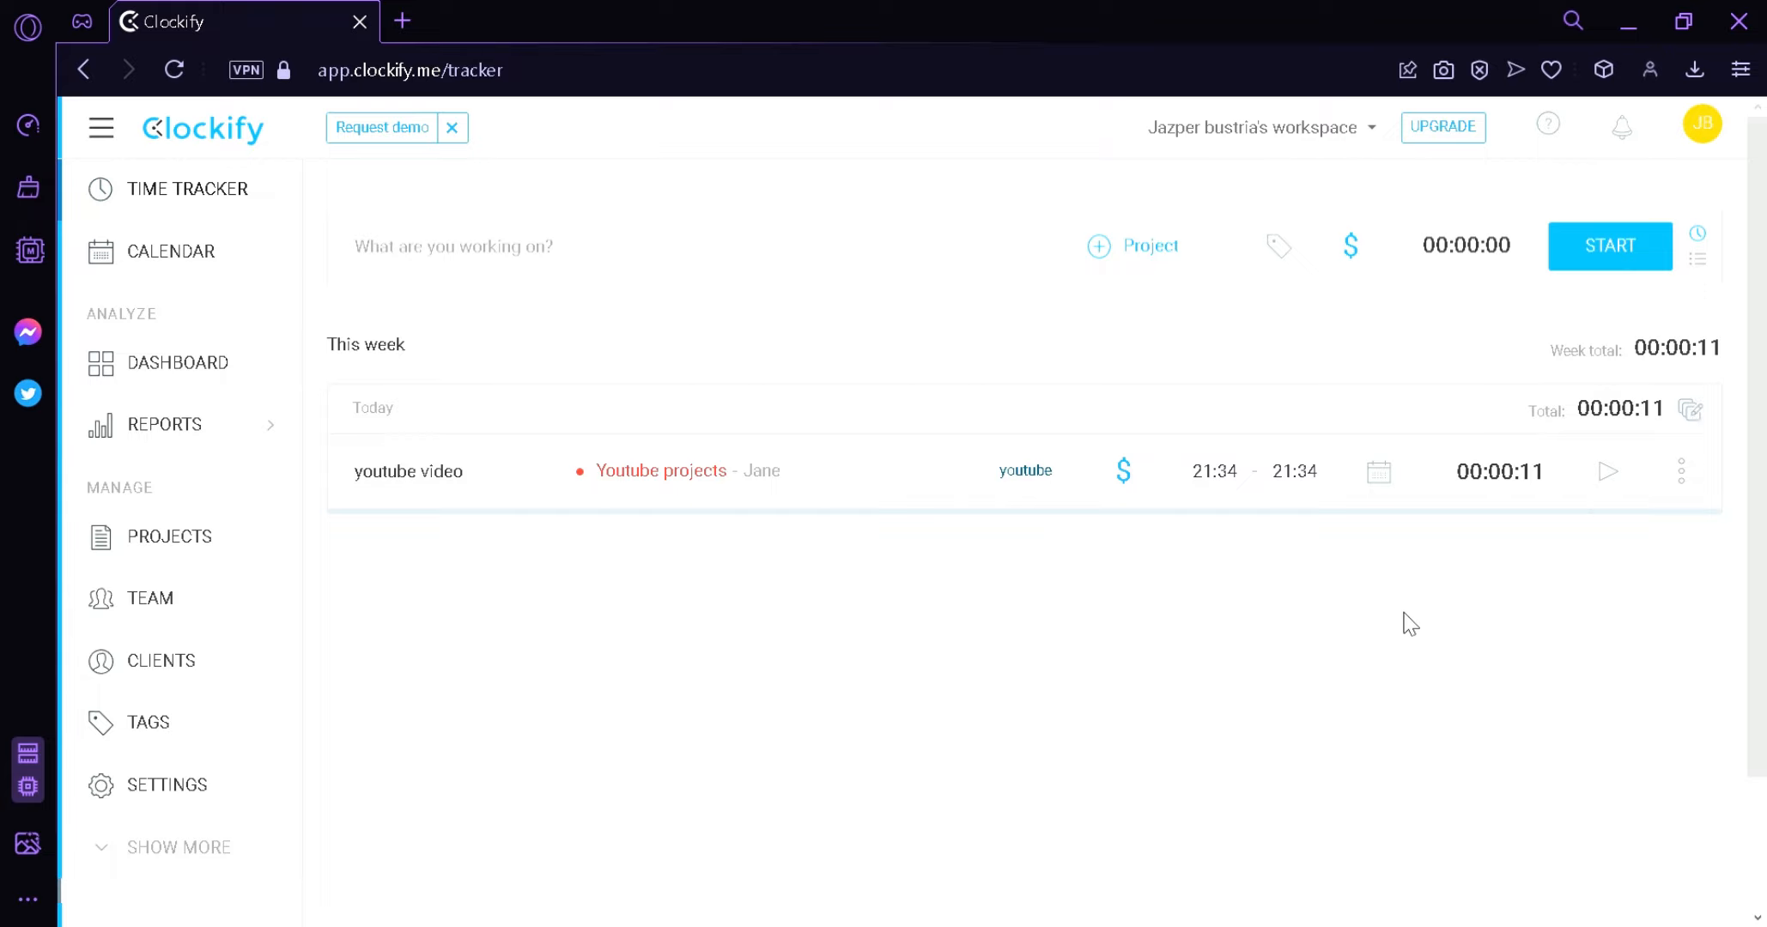
# Switch the time tracker to manual entry mode and look at the start and end time fields.
pyautogui.click(1702, 255)
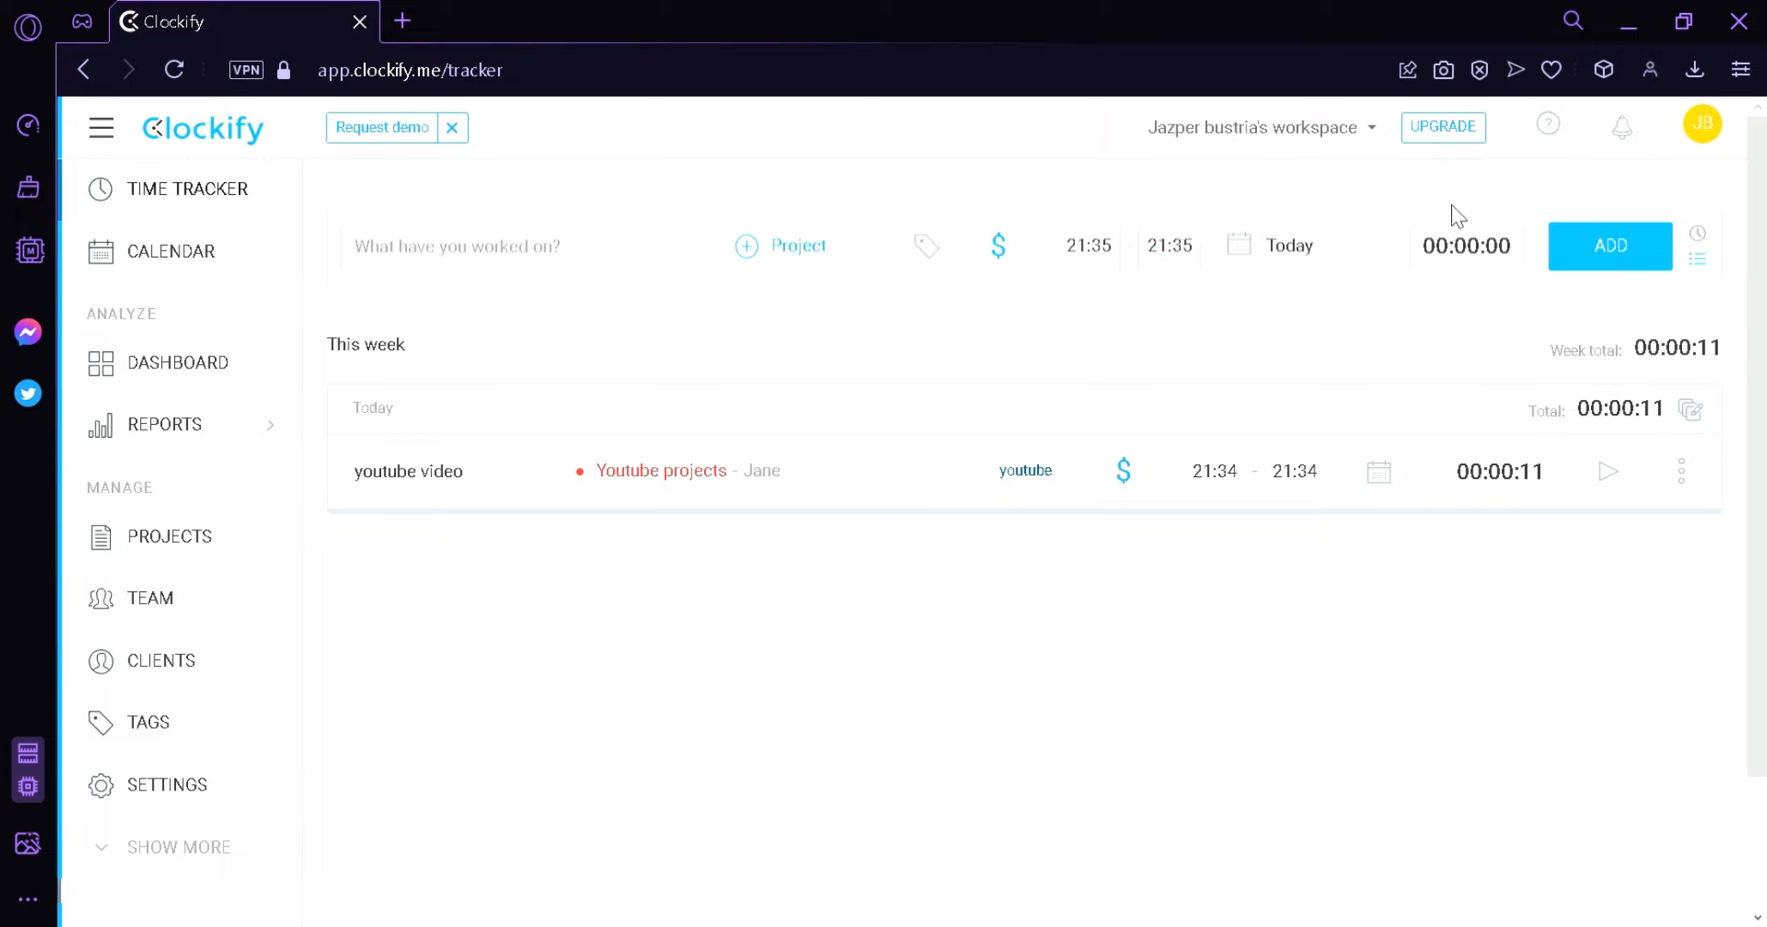
pyautogui.click(1083, 249)
pyautogui.click(1178, 246)
pyautogui.click(1490, 353)
# Open the calendar in Day view and look at its teammates filter and calendar settings.
pyautogui.click(214, 283)
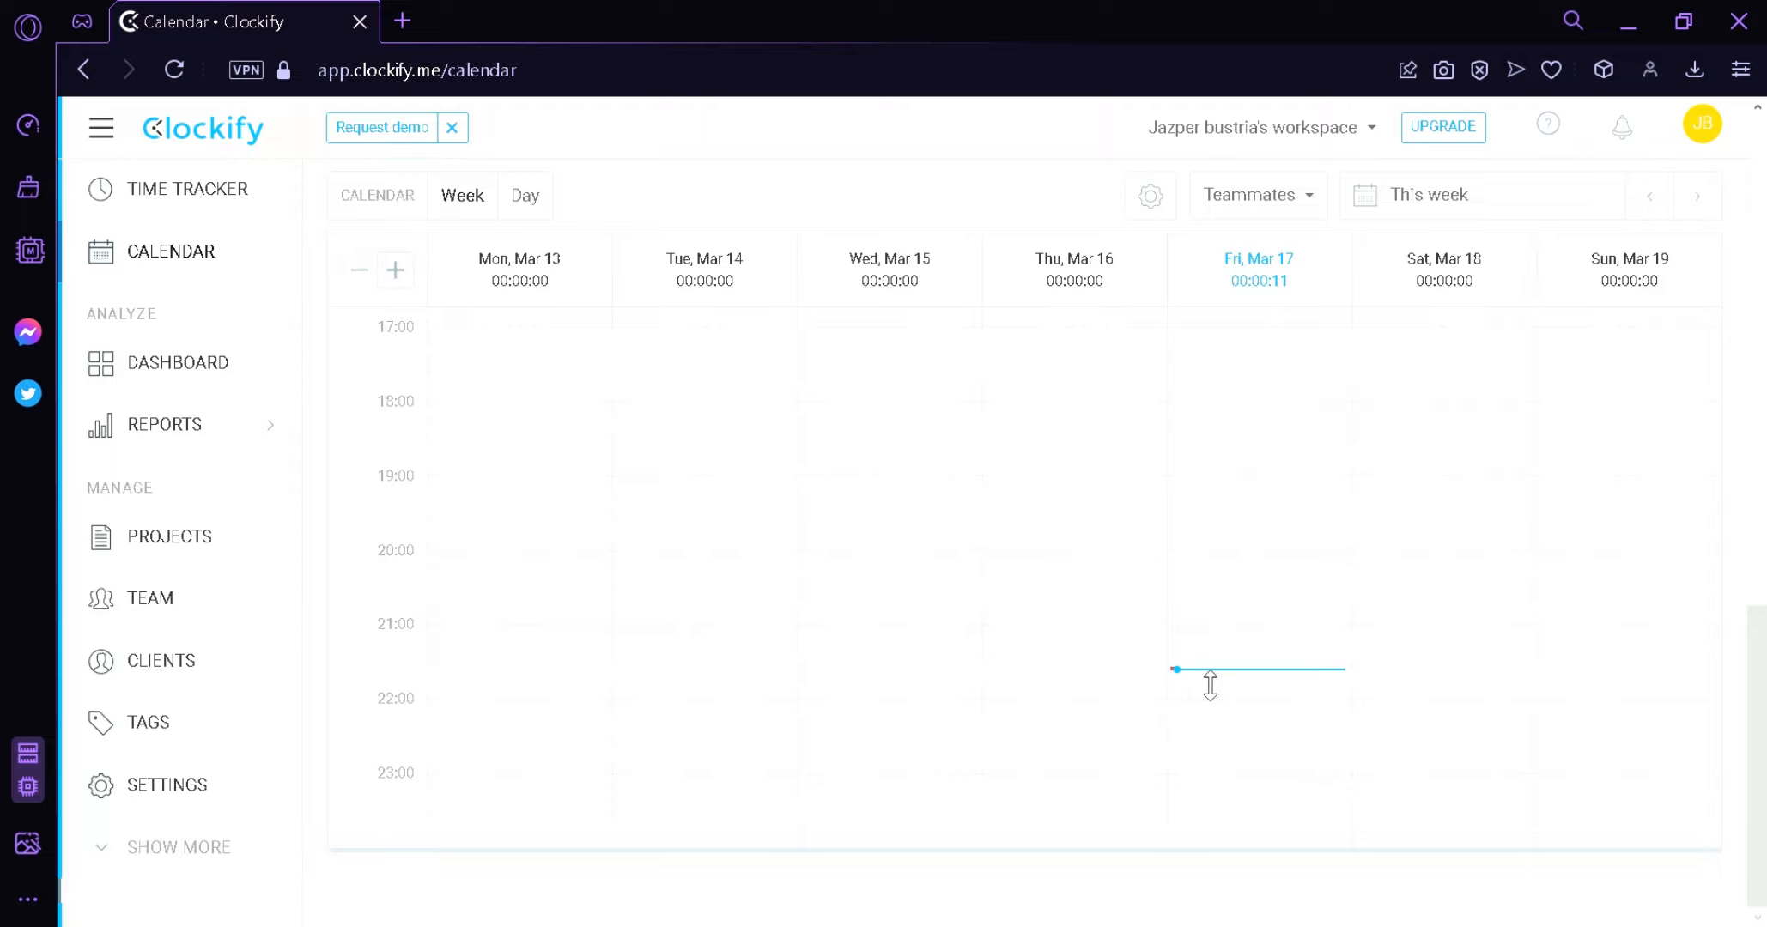
pyautogui.click(531, 216)
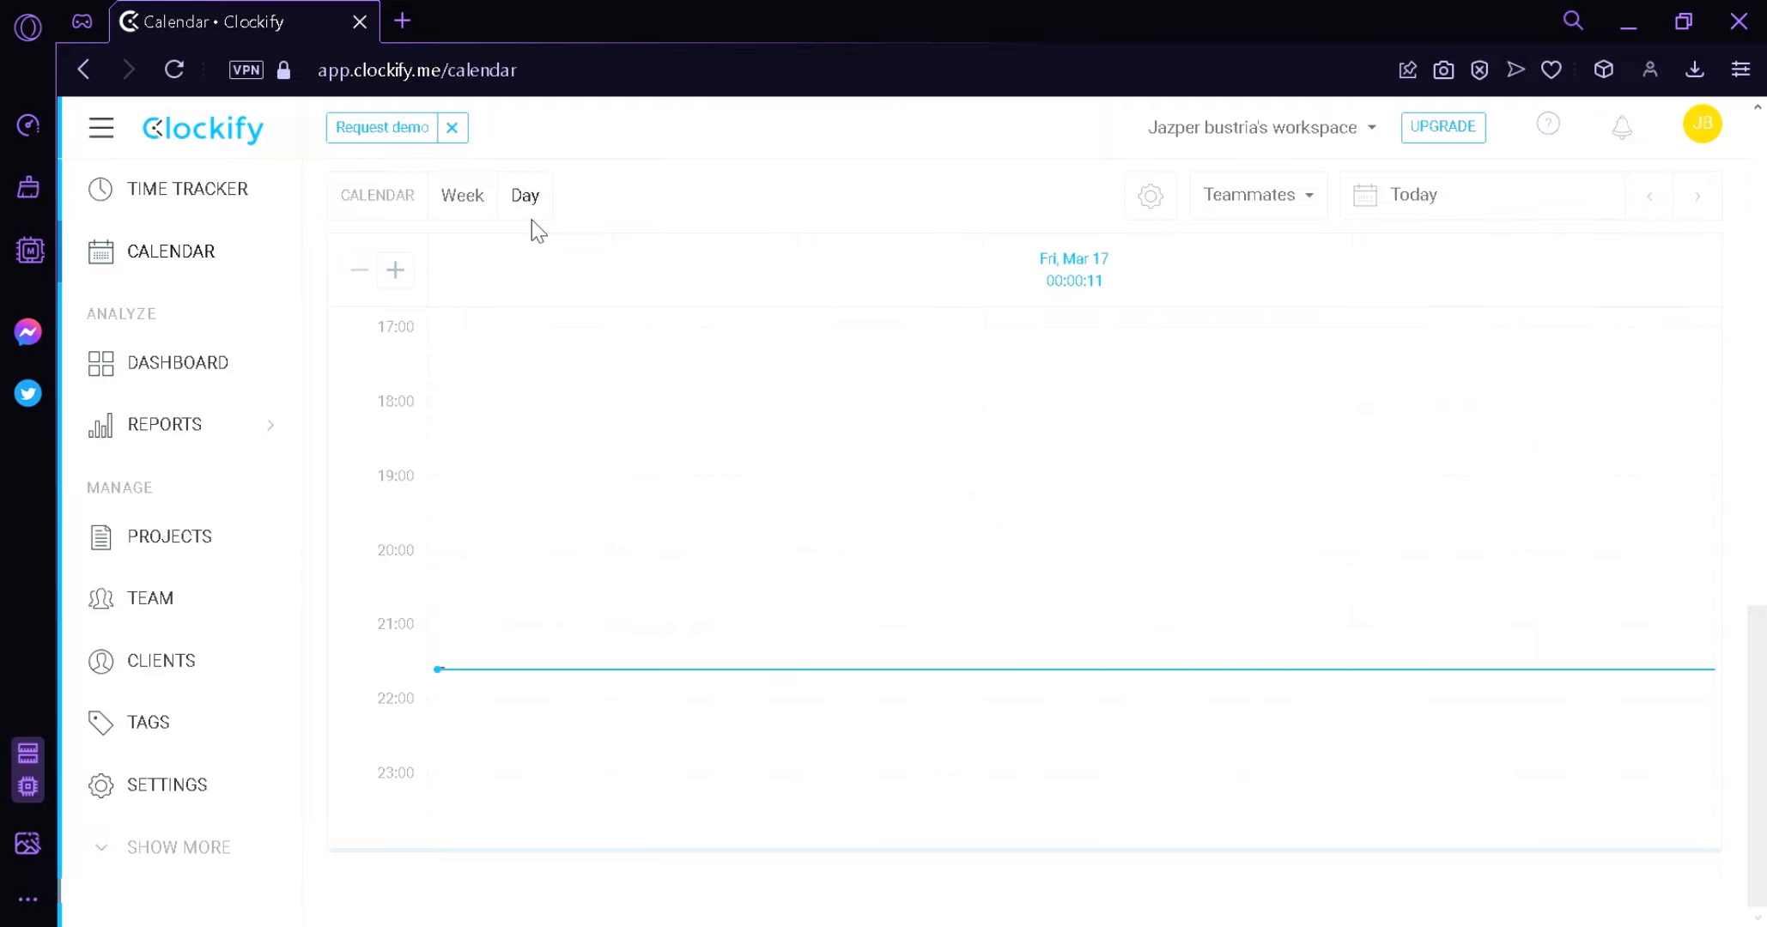
pyautogui.click(1324, 196)
pyautogui.click(1323, 197)
pyautogui.click(1323, 198)
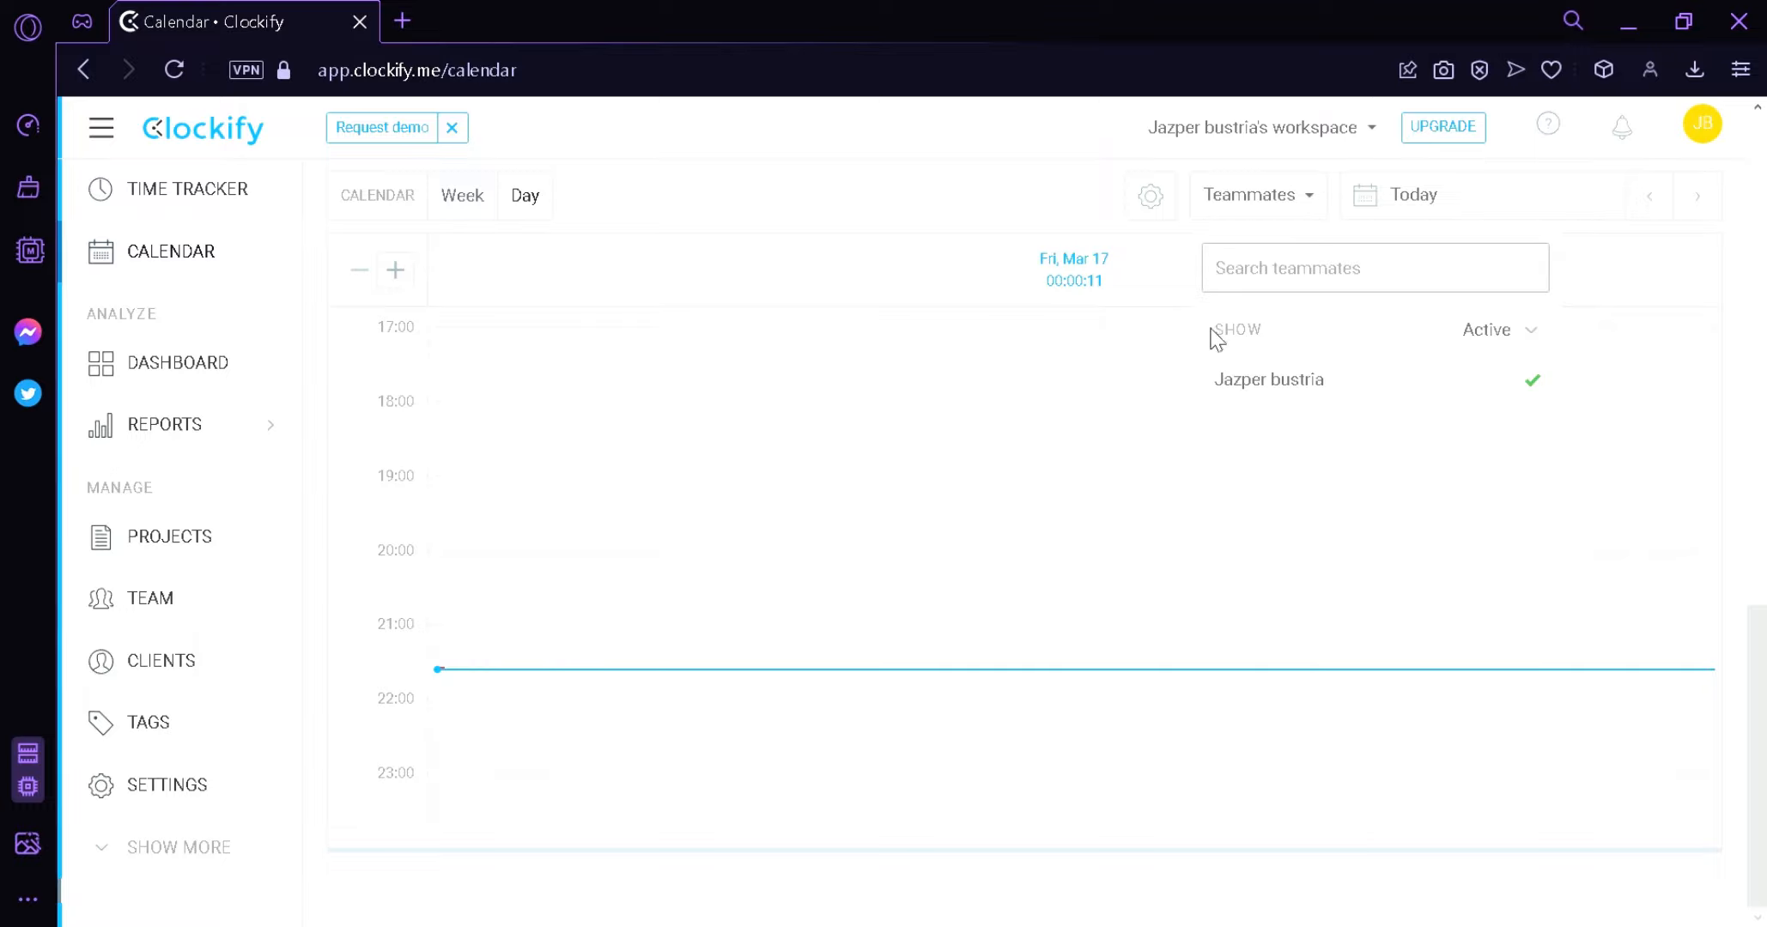
pyautogui.click(1155, 199)
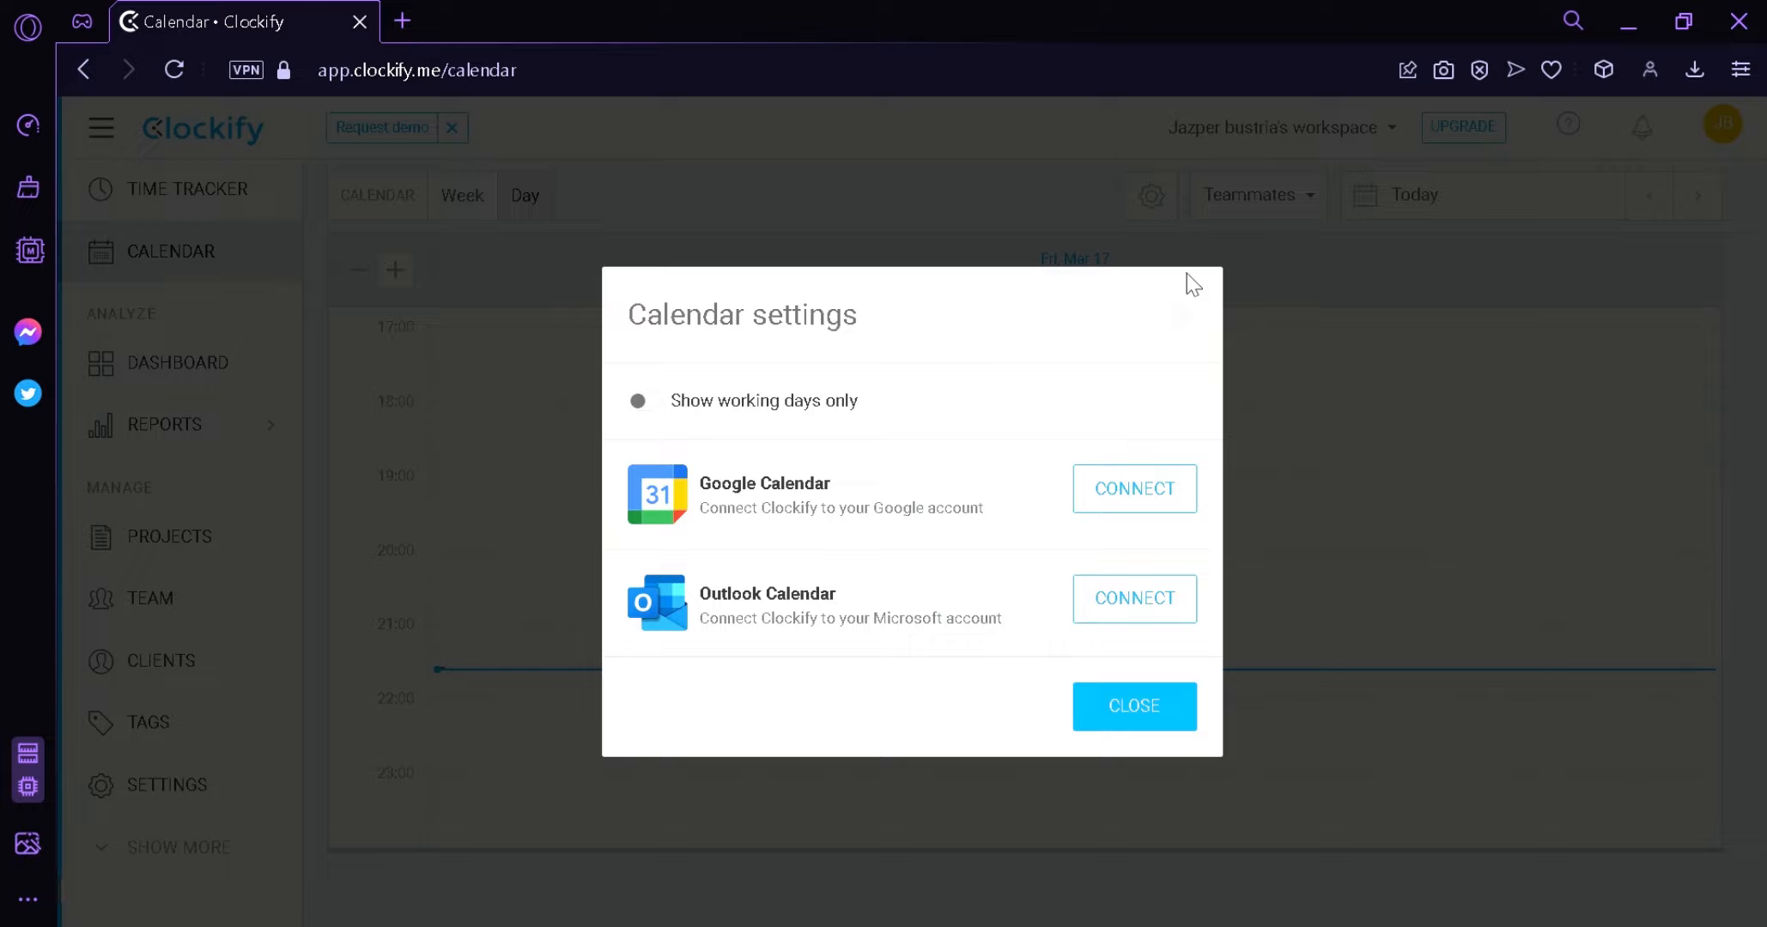
pyautogui.click(1131, 706)
# Set the calendar's date range to Yesterday.
pyautogui.click(1620, 206)
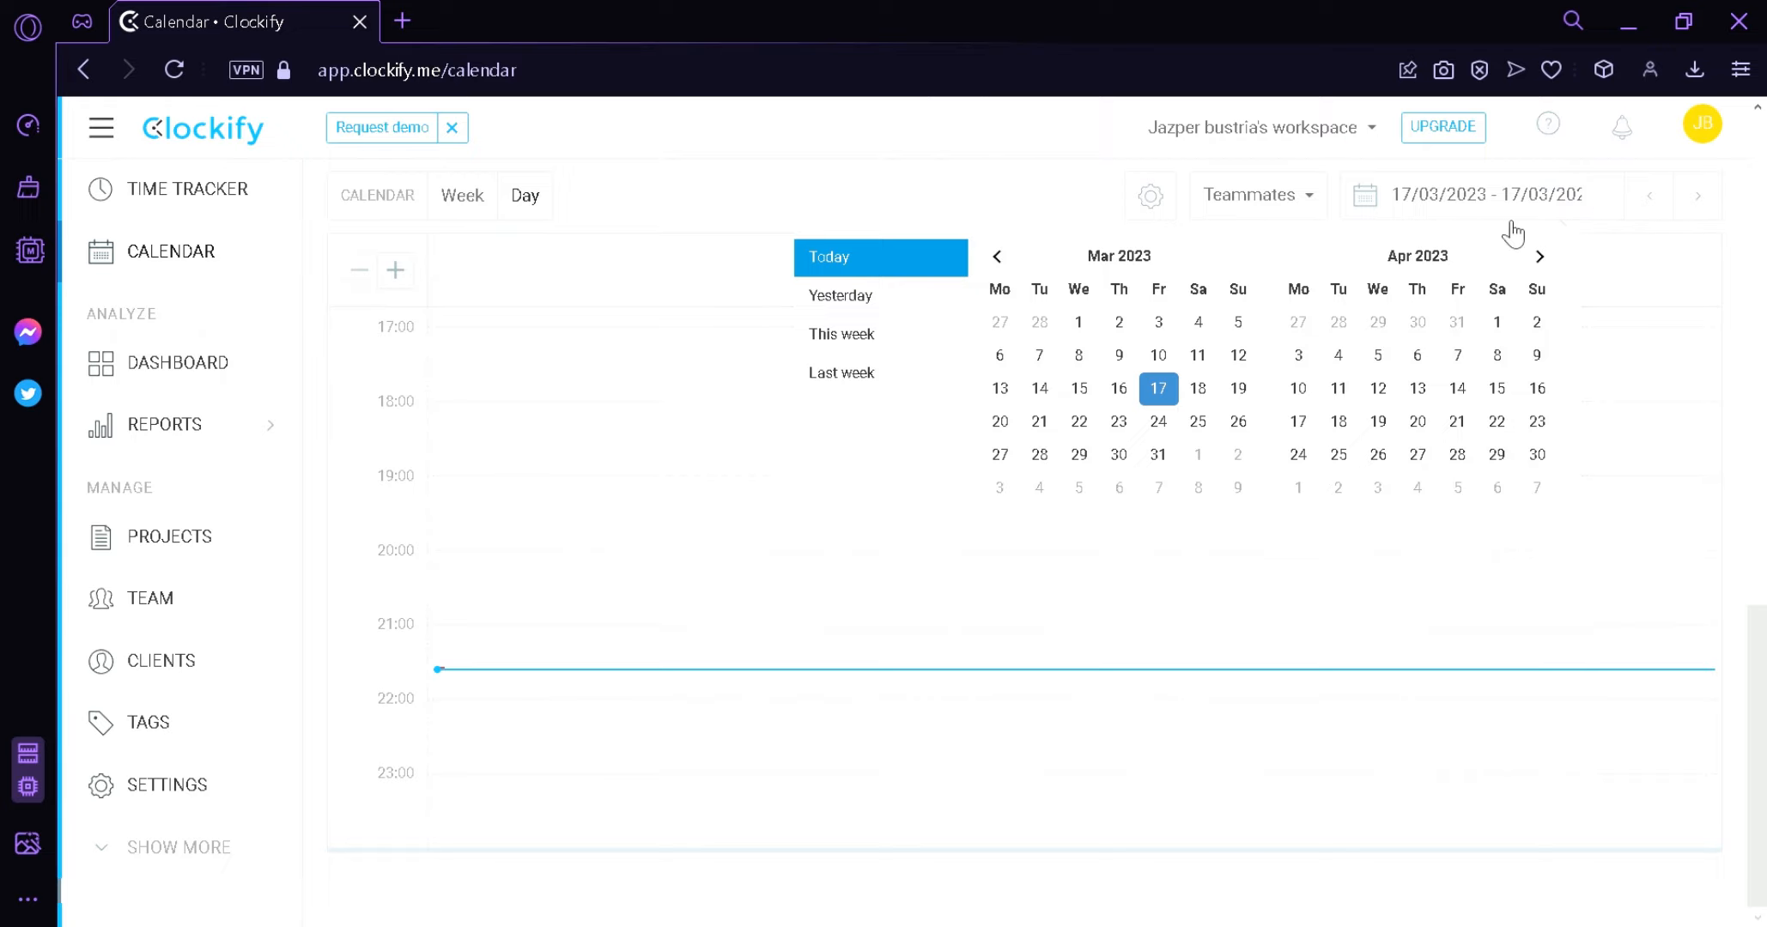
pyautogui.click(894, 303)
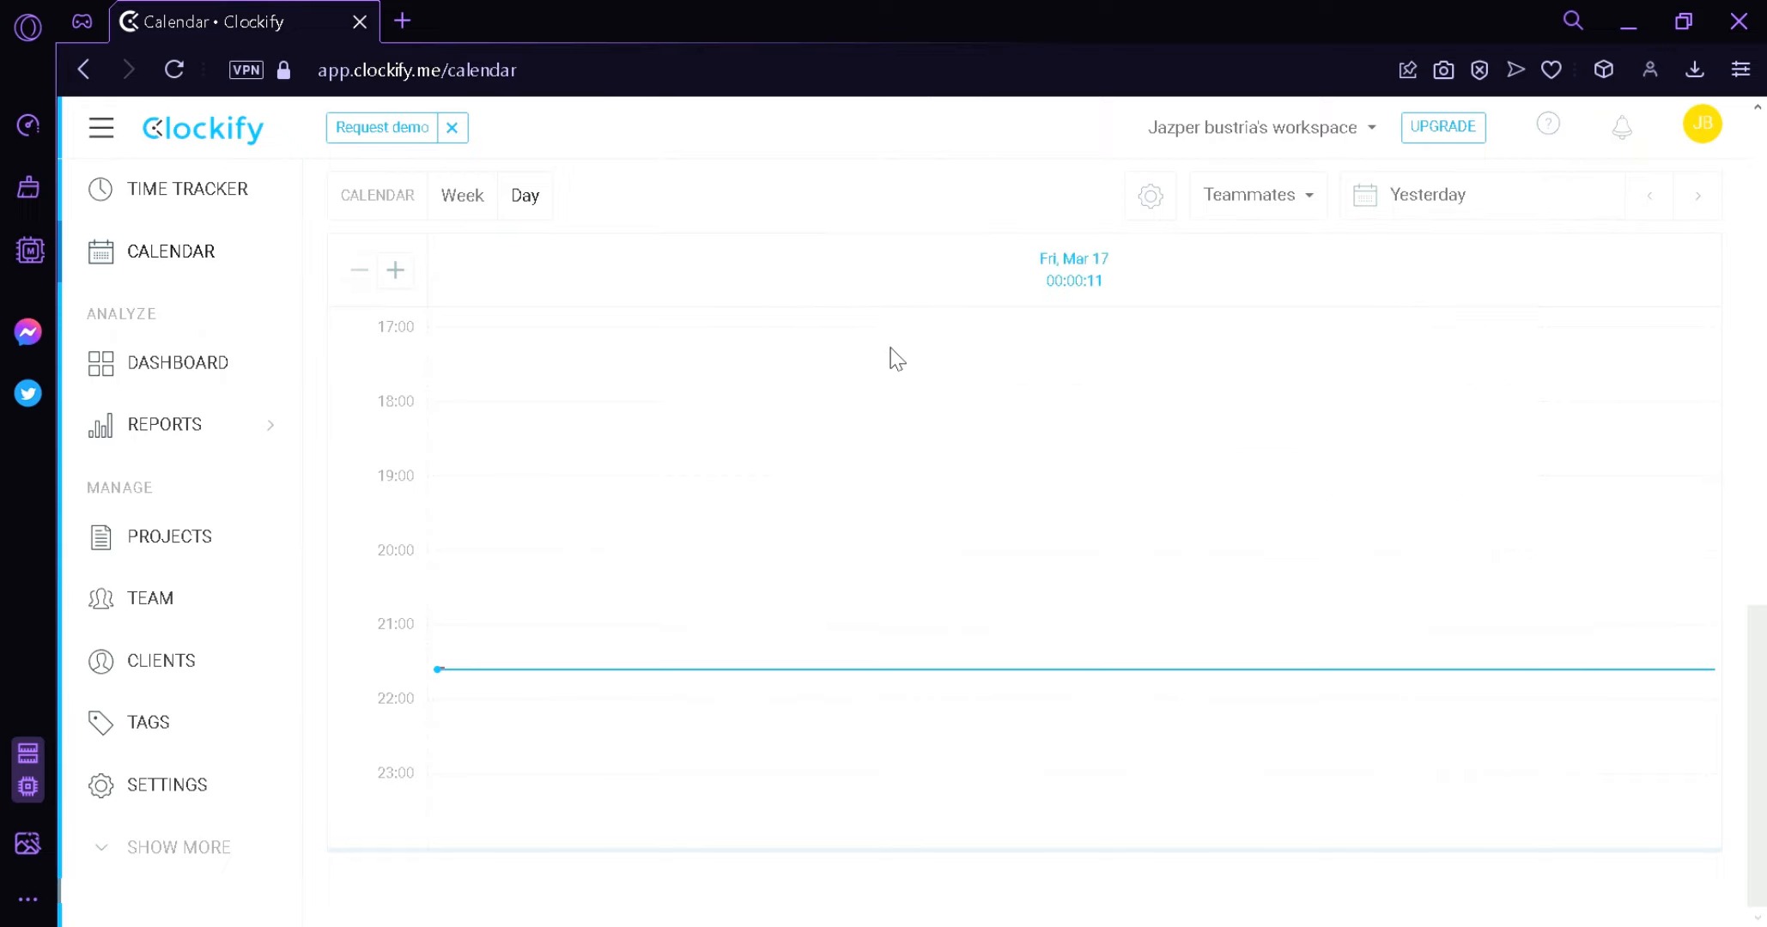
pyautogui.click(1464, 201)
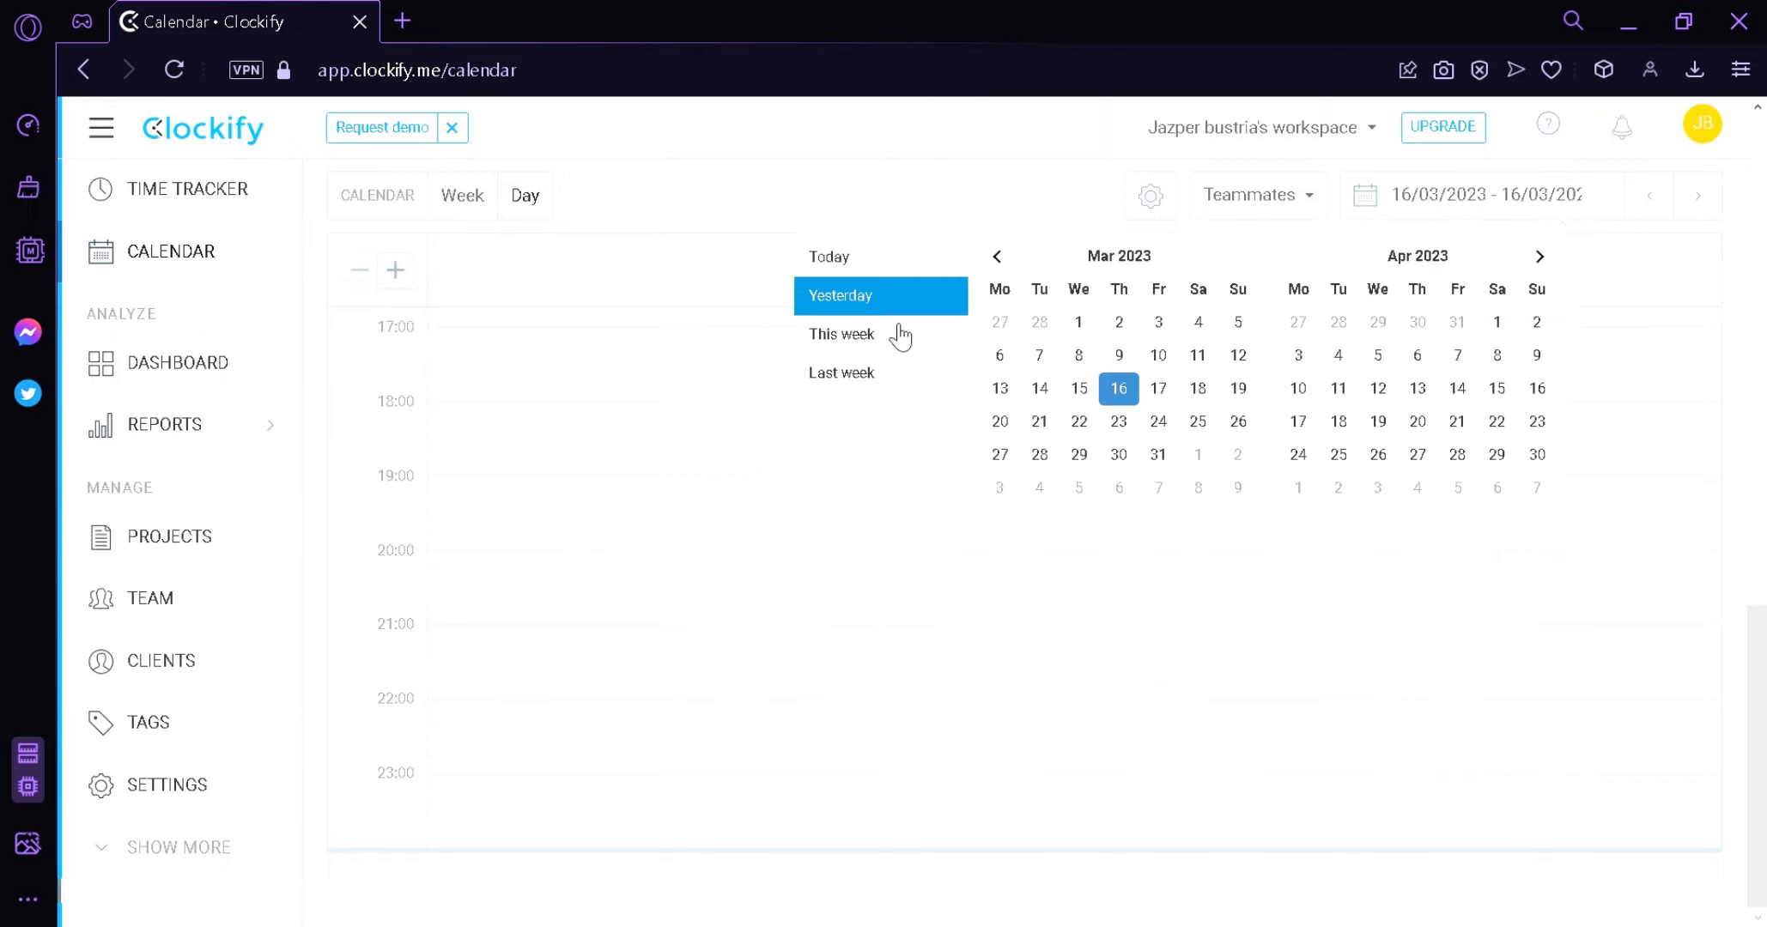
pyautogui.click(762, 279)
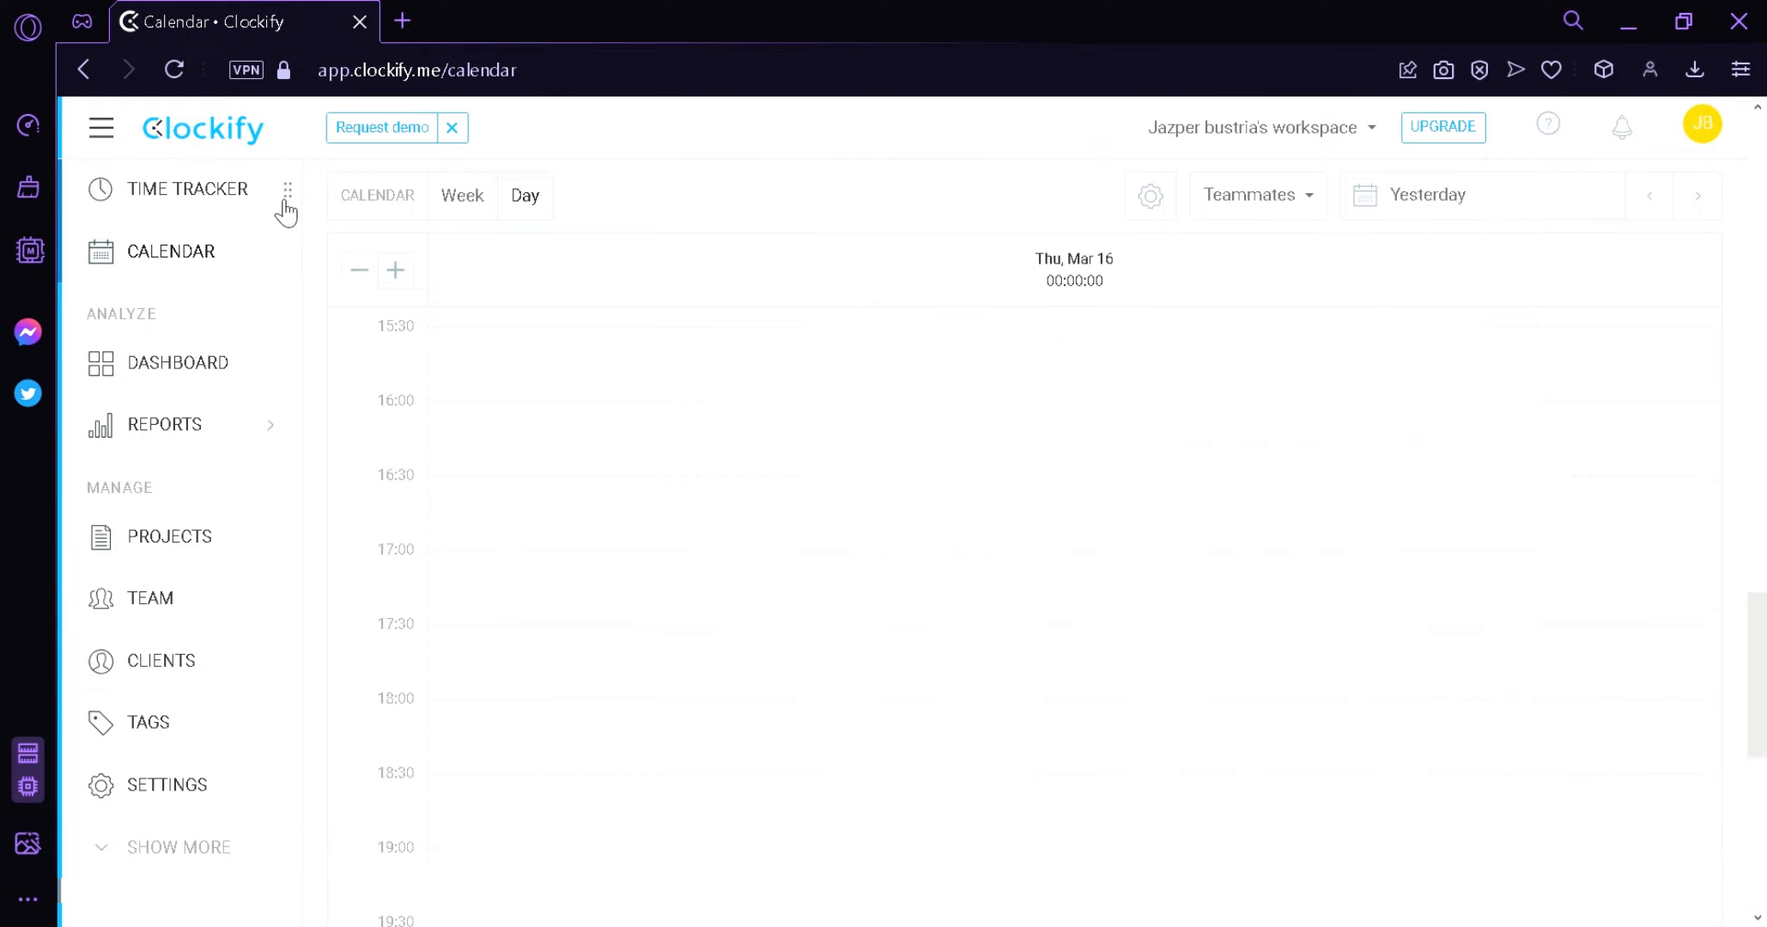
# Examine the dashboard's total time, top project, top client, daily bar chart and project breakdown for this week.
pyautogui.click(145, 368)
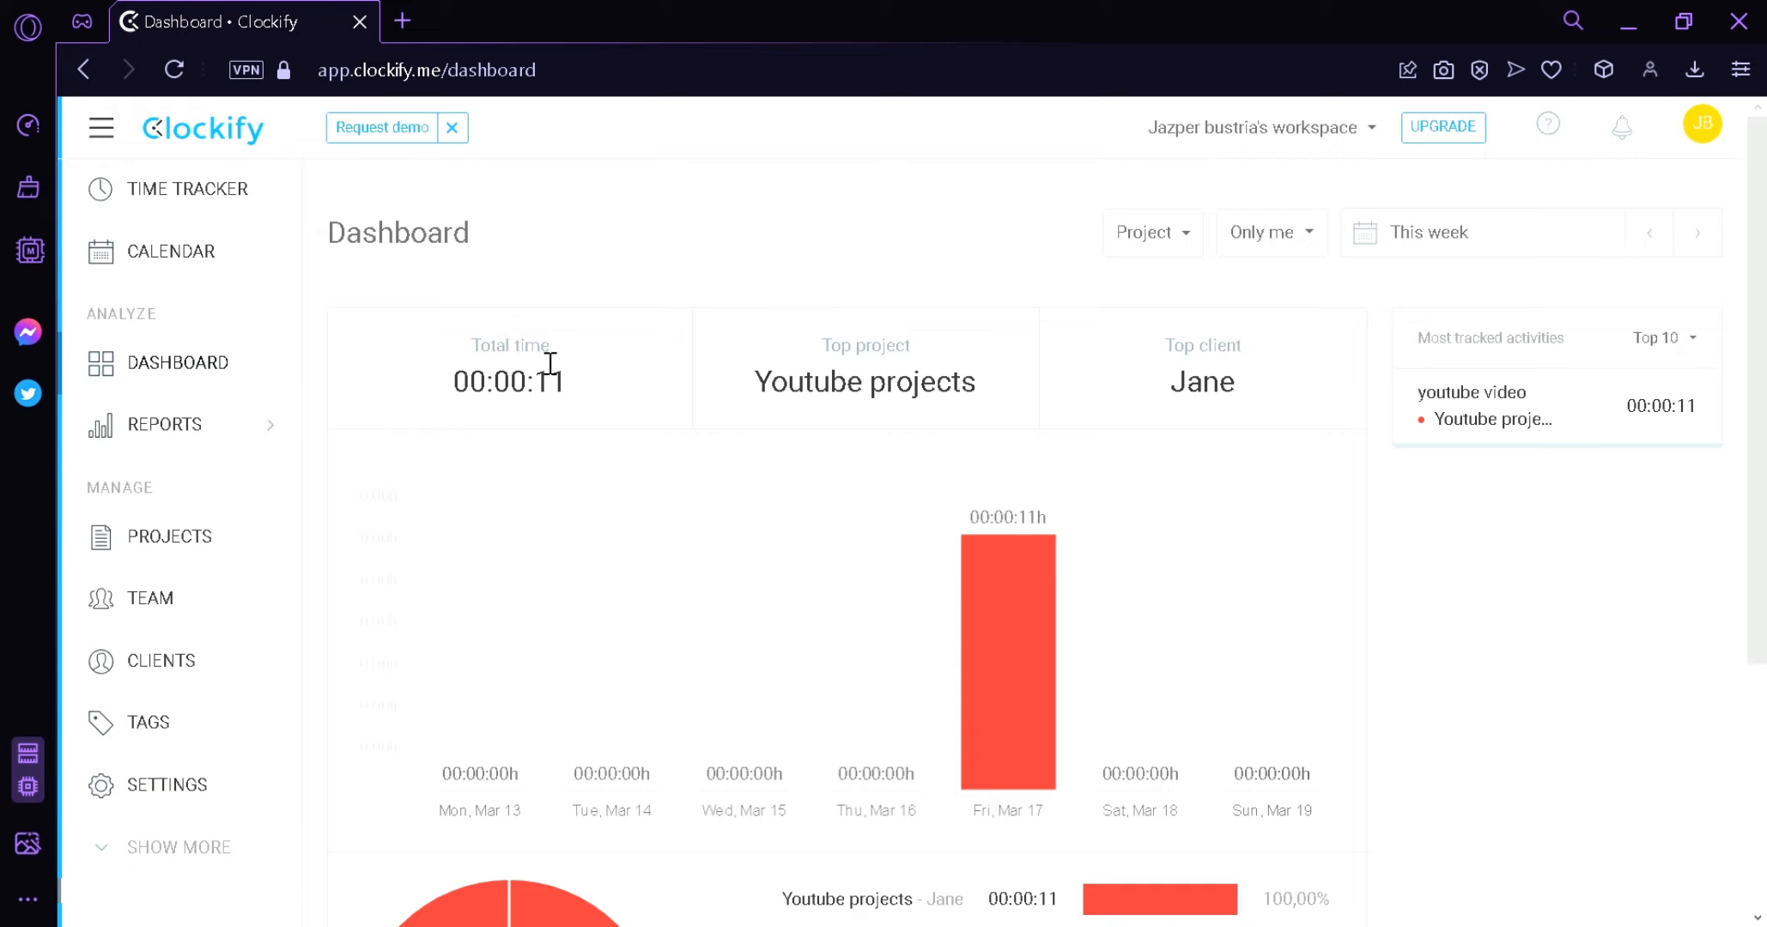
pyautogui.tripleClick(867, 412)
pyautogui.click(1224, 403)
pyautogui.scroll(-4, 1717, 420)
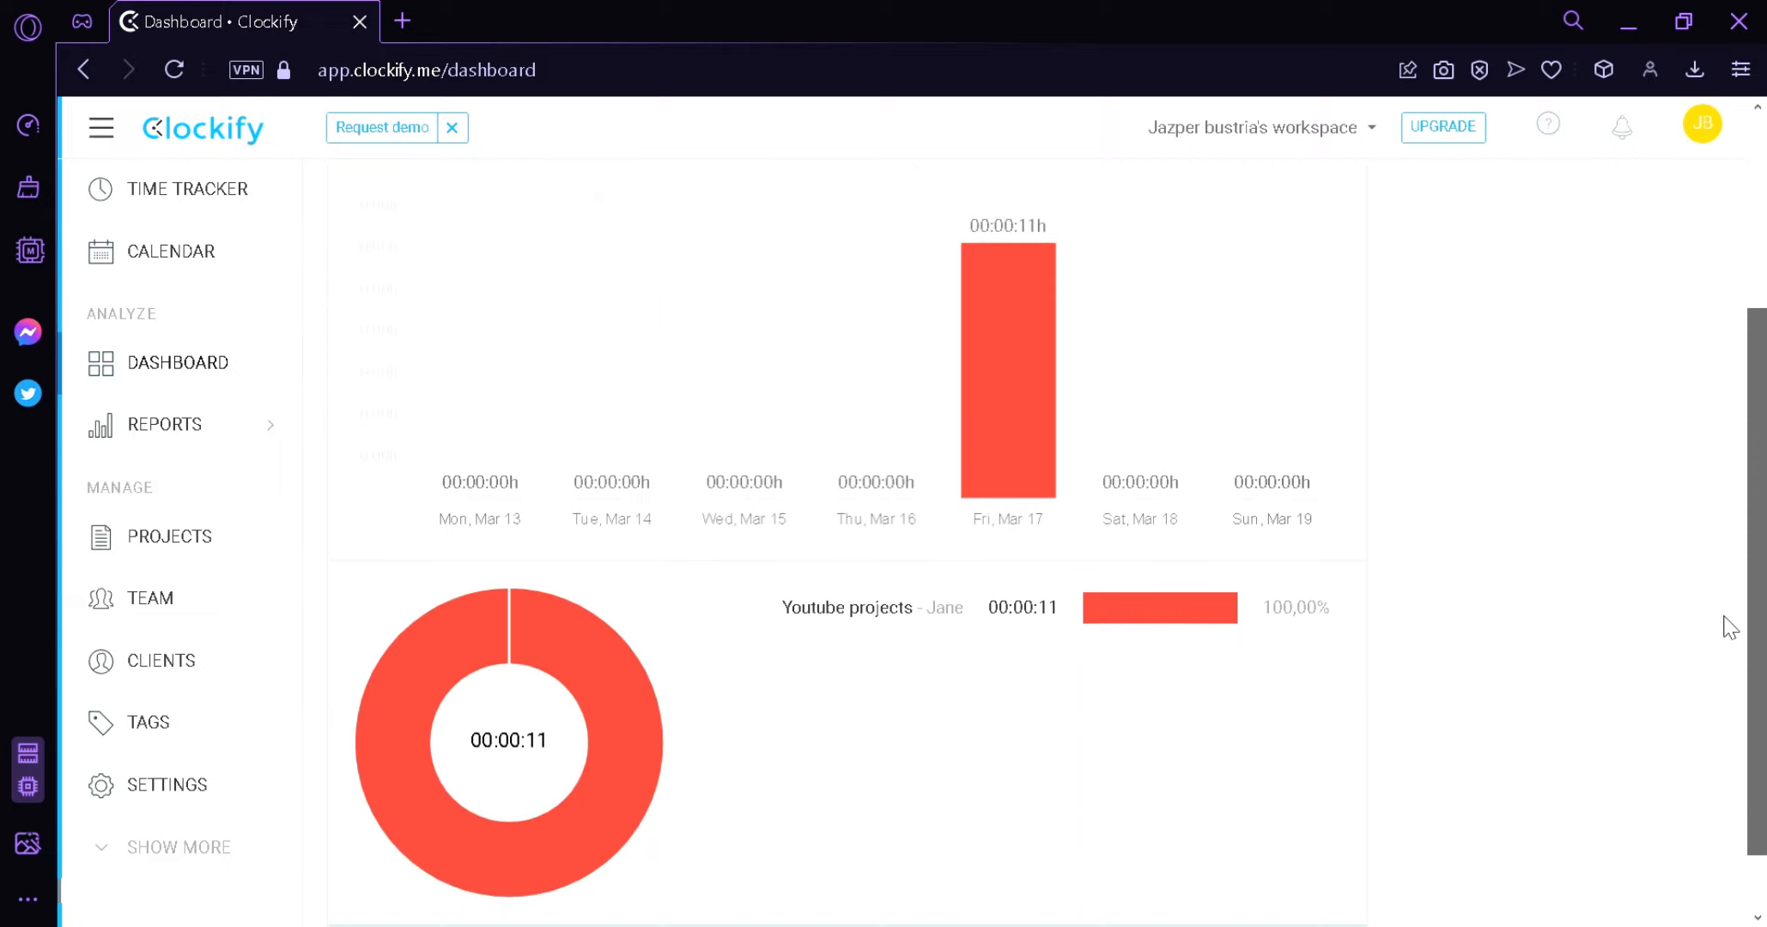
pyautogui.scroll(1, 1732, 627)
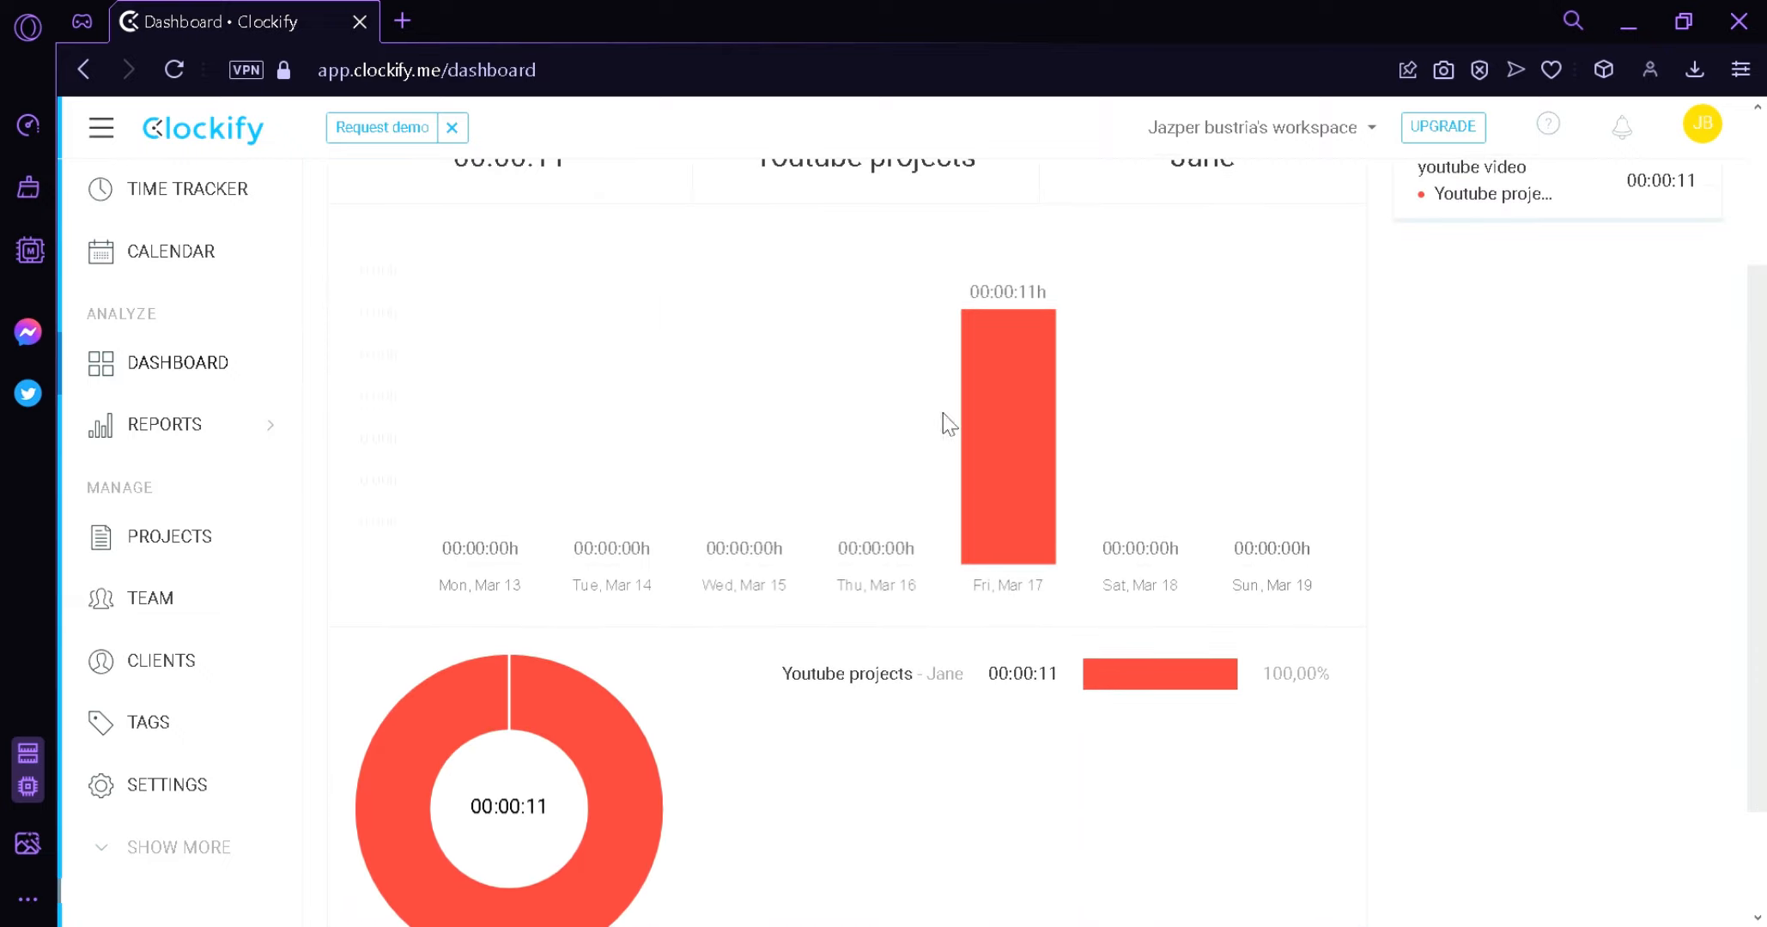
pyautogui.moveTo(996, 583)
pyautogui.moveTo(1045, 374)
pyautogui.scroll(-2, 1701, 455)
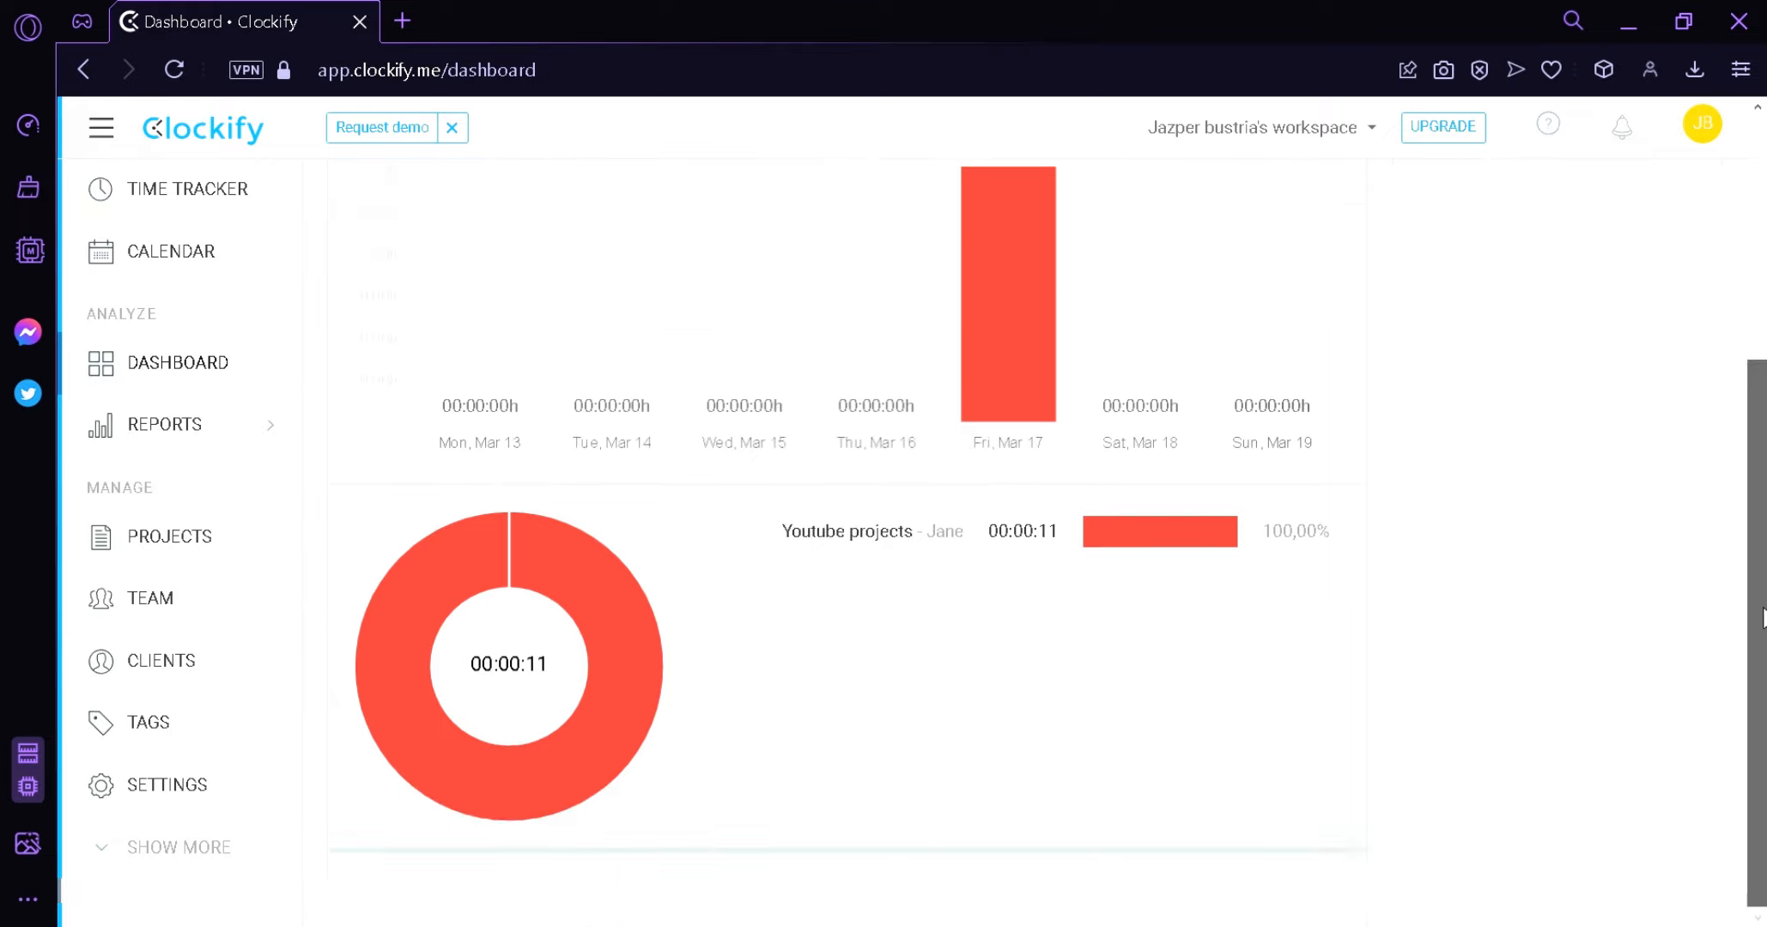
pyautogui.moveTo(423, 580)
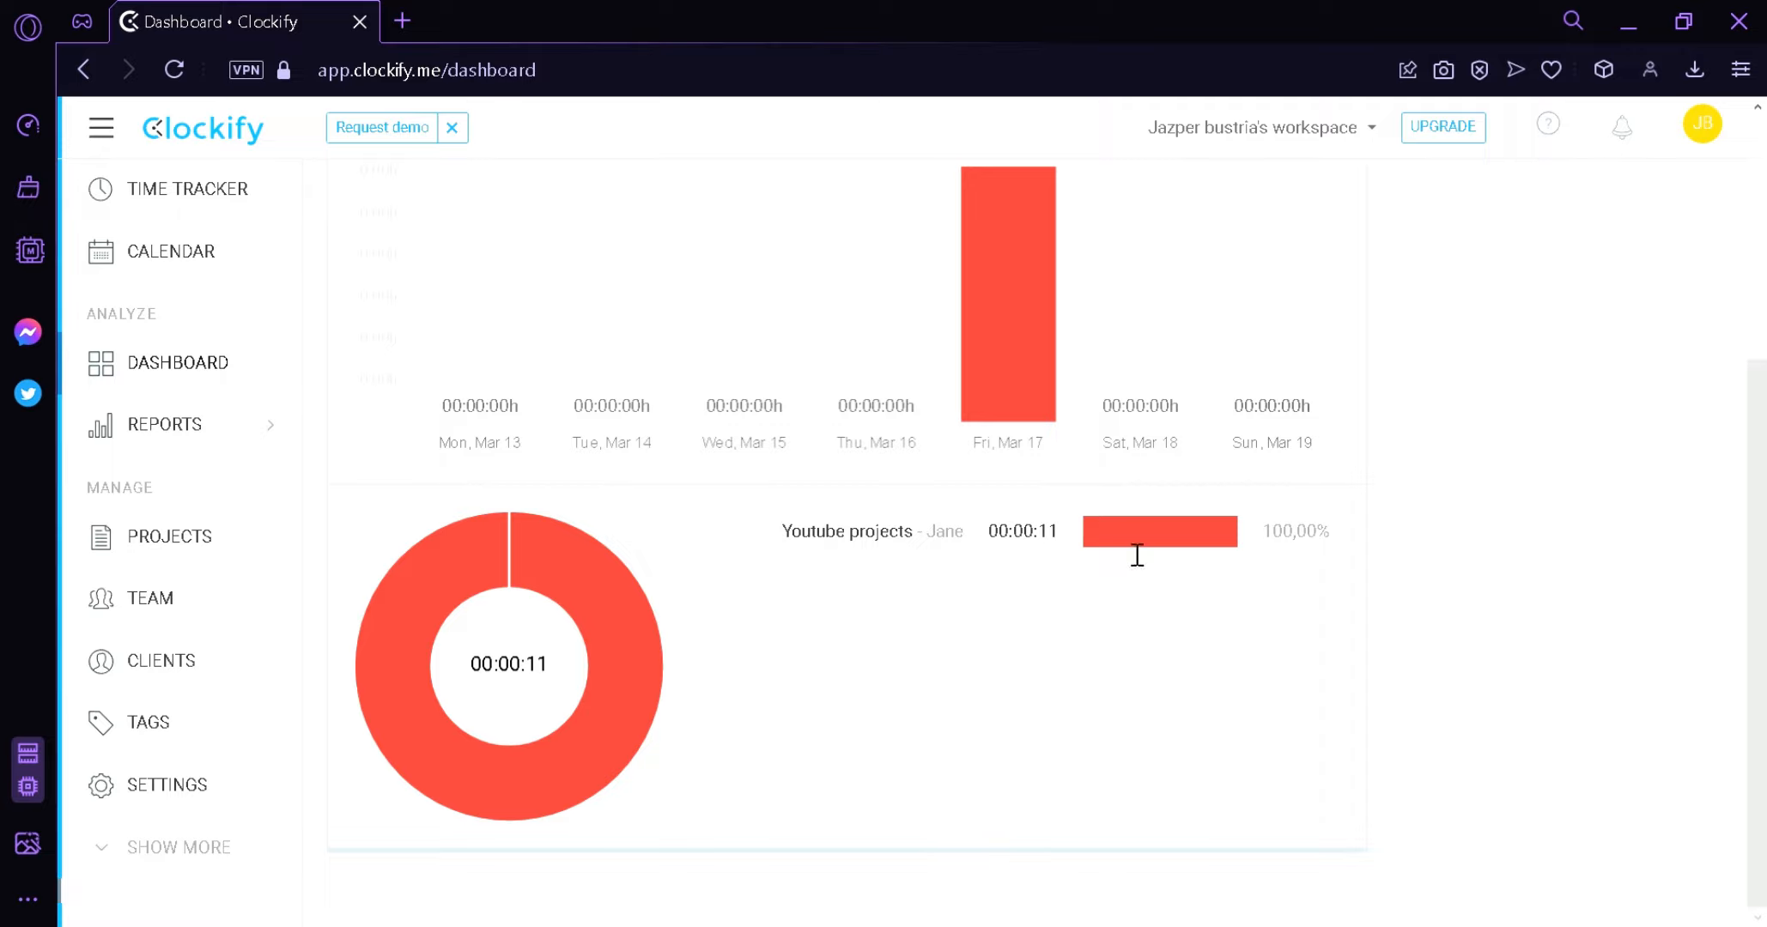
pyautogui.scroll(5, 1136, 554)
# Examine this week's summary time report with its export and rounding options, and open the detailed report.
pyautogui.click(176, 438)
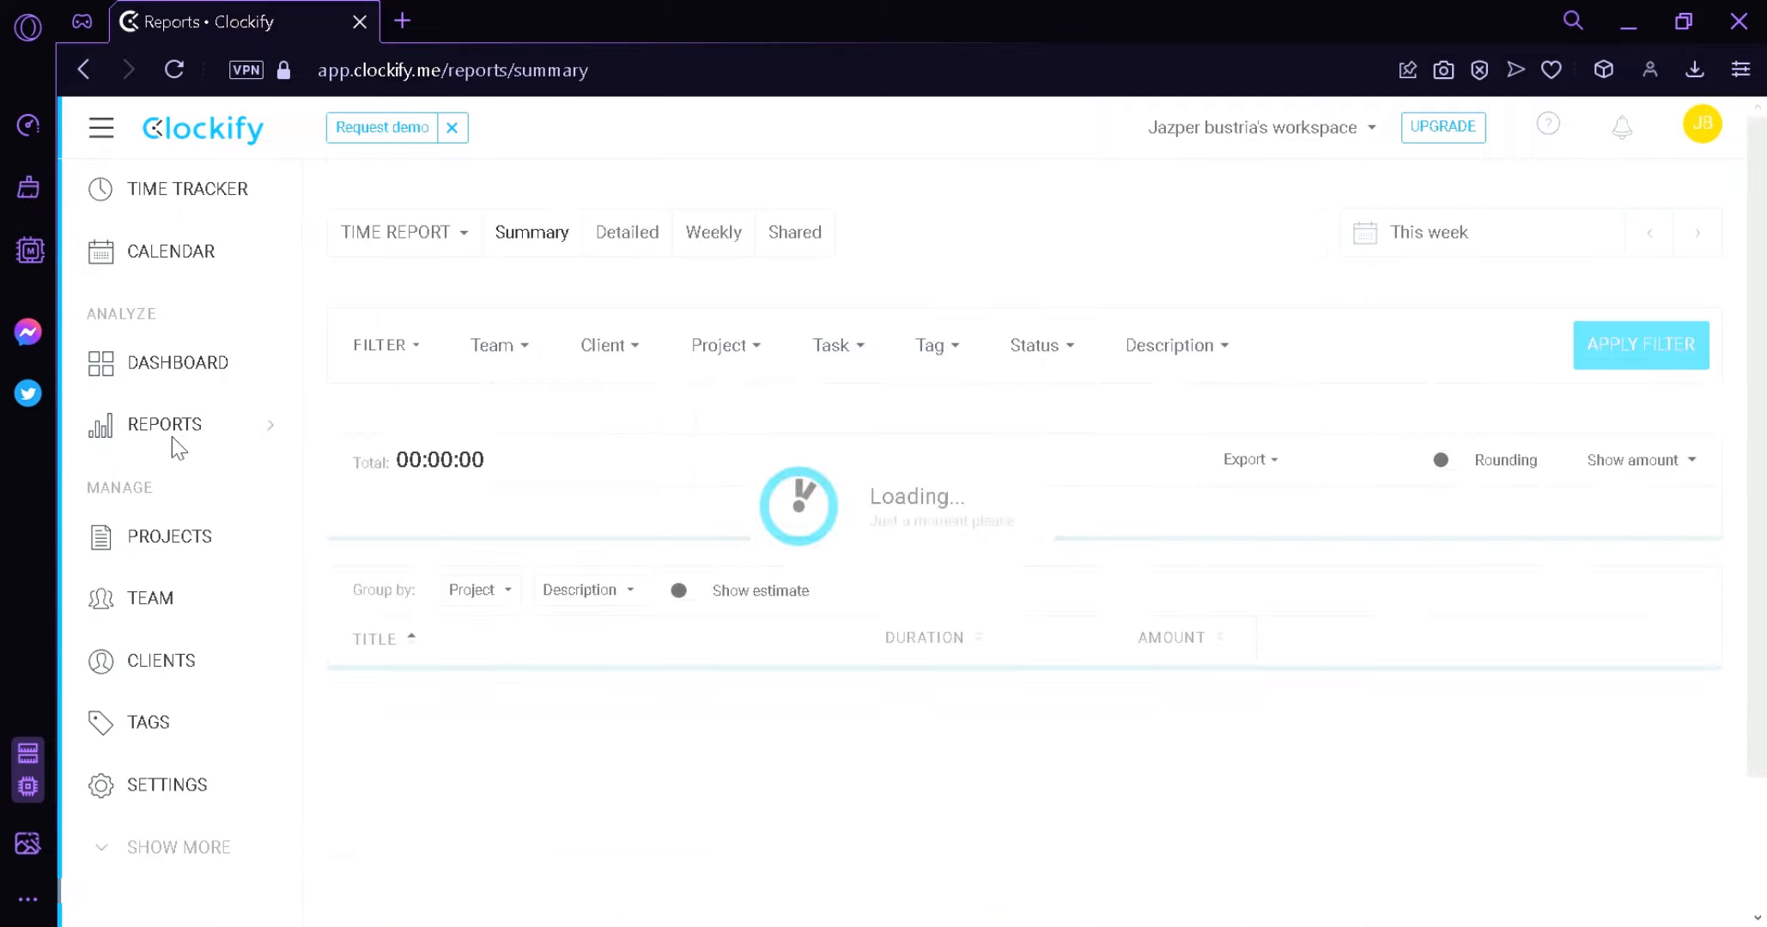
pyautogui.scroll(-1, 1751, 378)
pyautogui.moveTo(1764, 369)
pyautogui.mouseDown()
pyautogui.moveTo(1764, 621)
pyautogui.moveTo(1764, 391)
pyautogui.mouseUp()
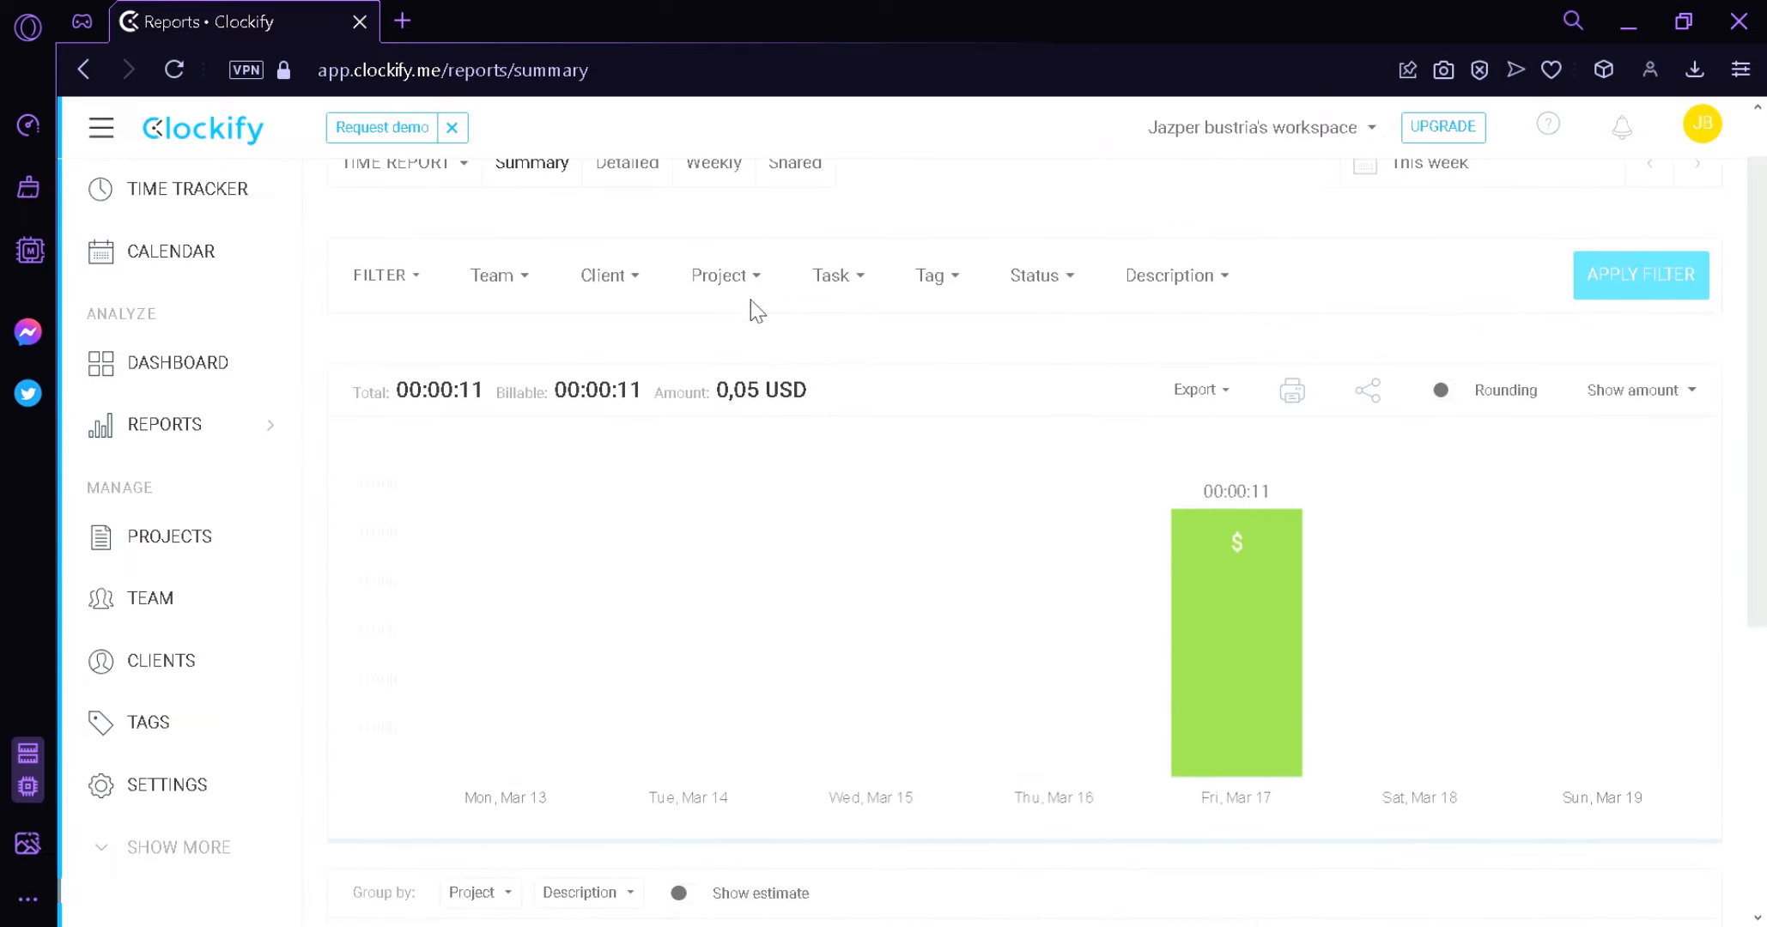
pyautogui.moveTo(1238, 577)
pyautogui.click(1240, 400)
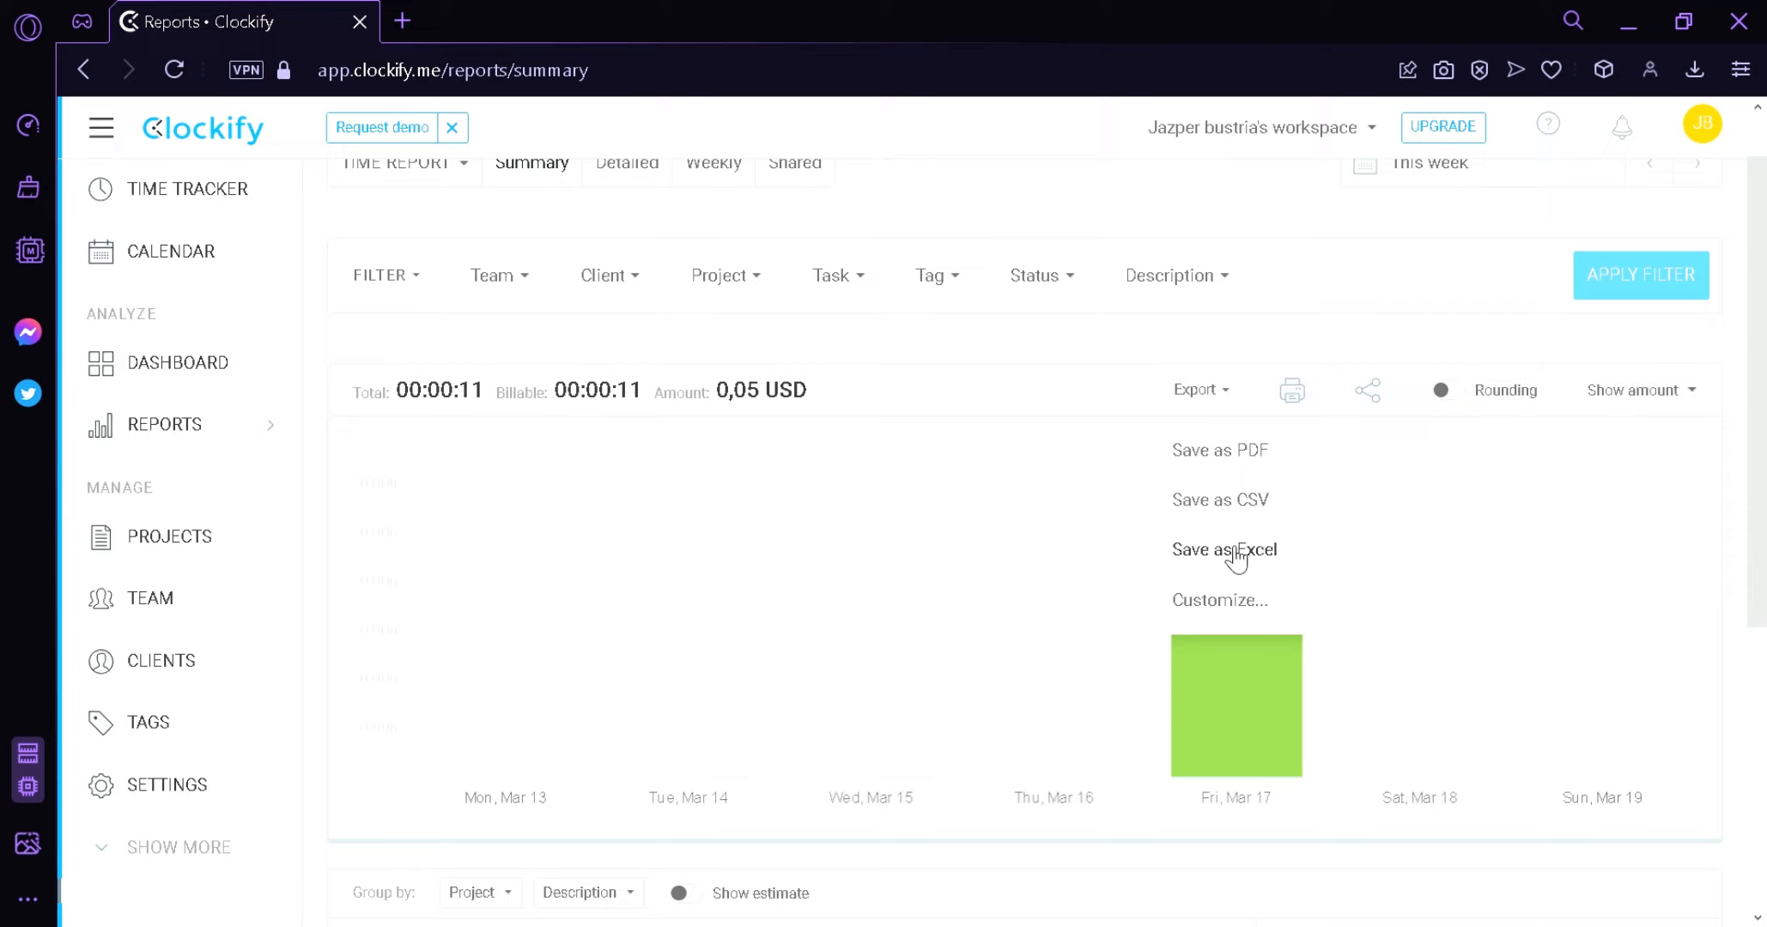
pyautogui.click(1387, 440)
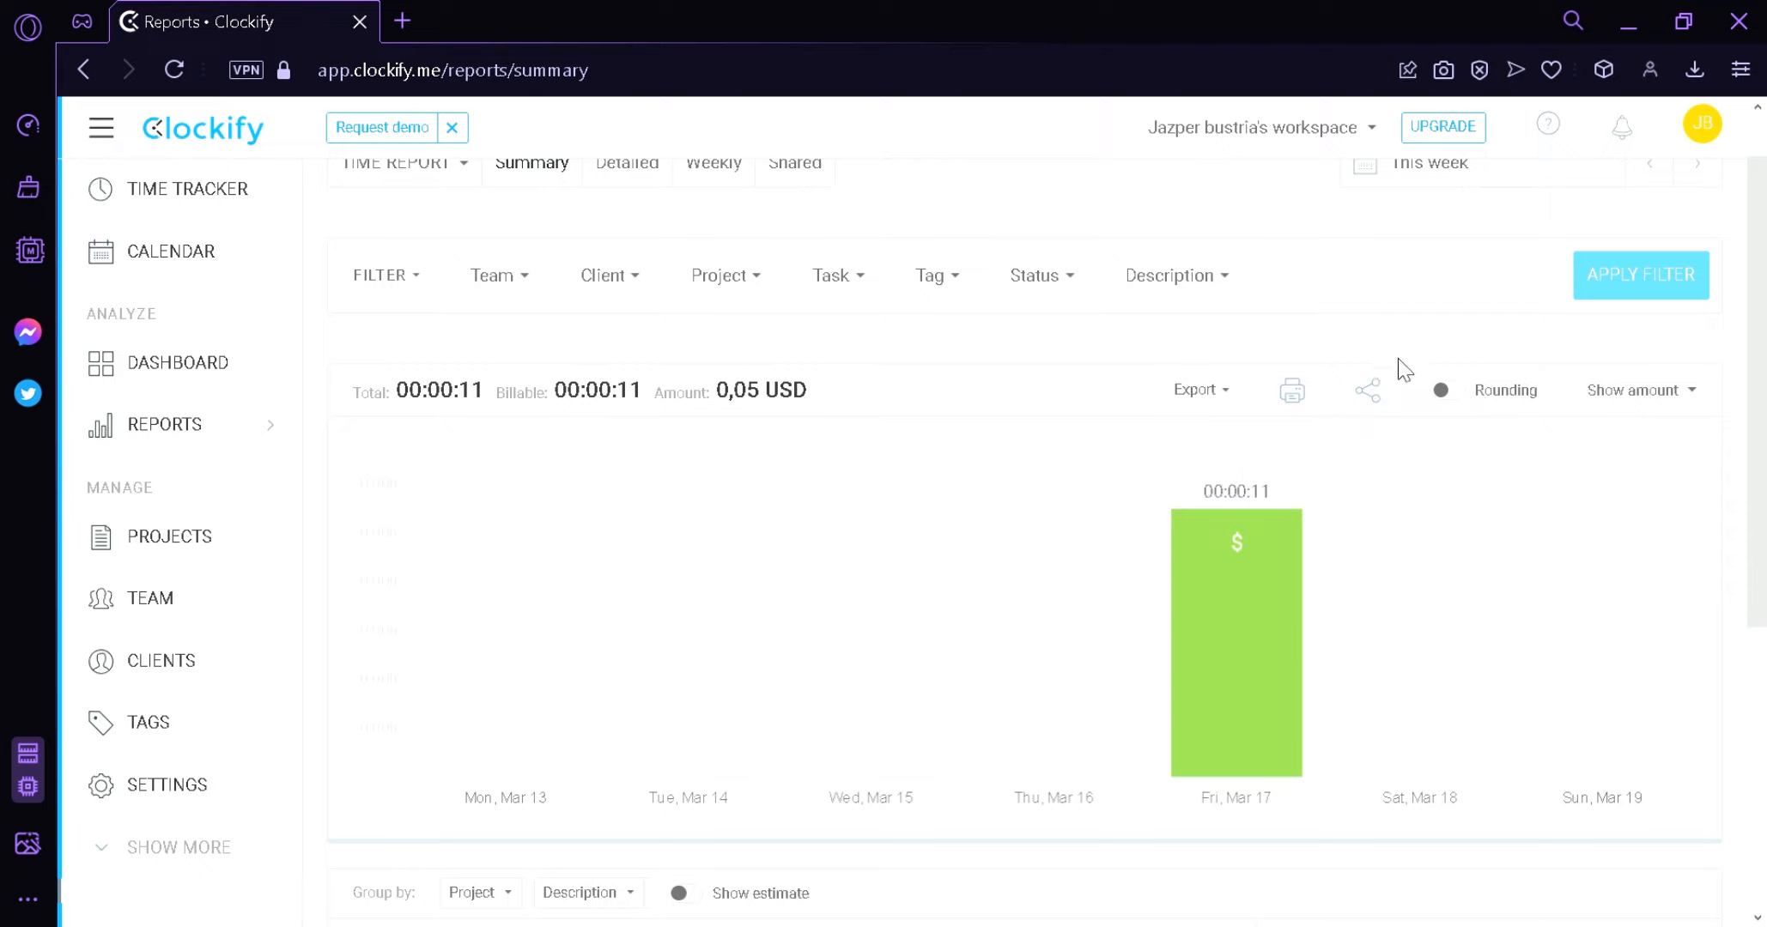
pyautogui.moveTo(1466, 371)
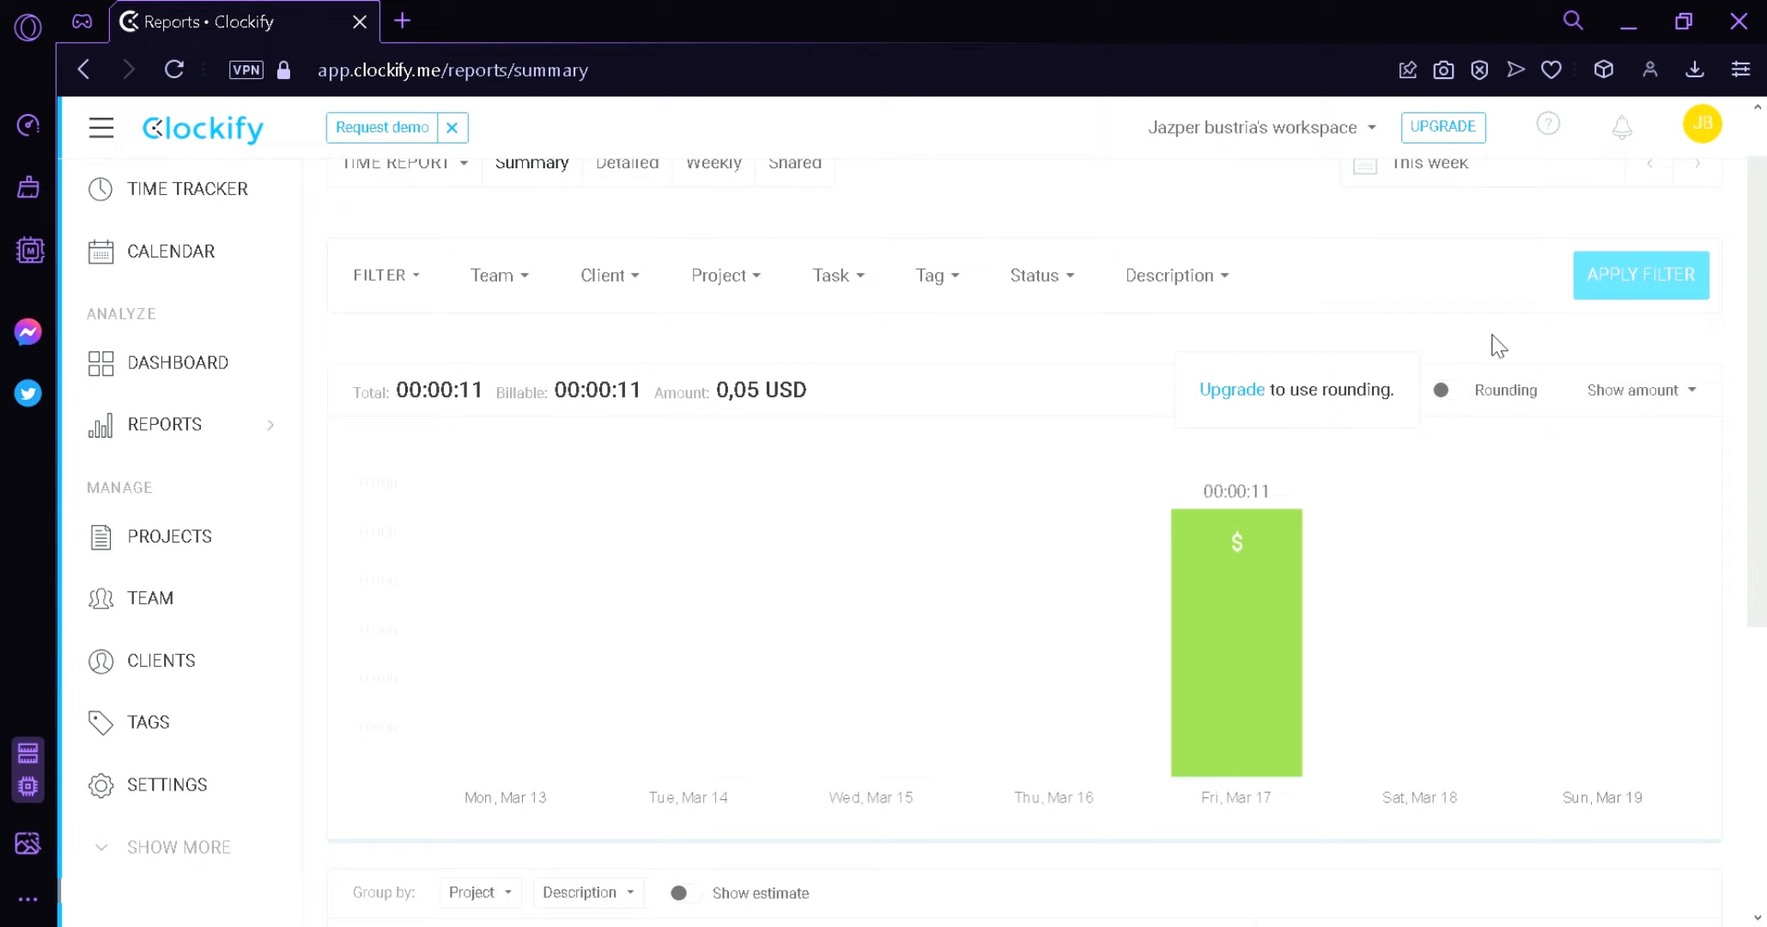
pyautogui.scroll(1, 1571, 356)
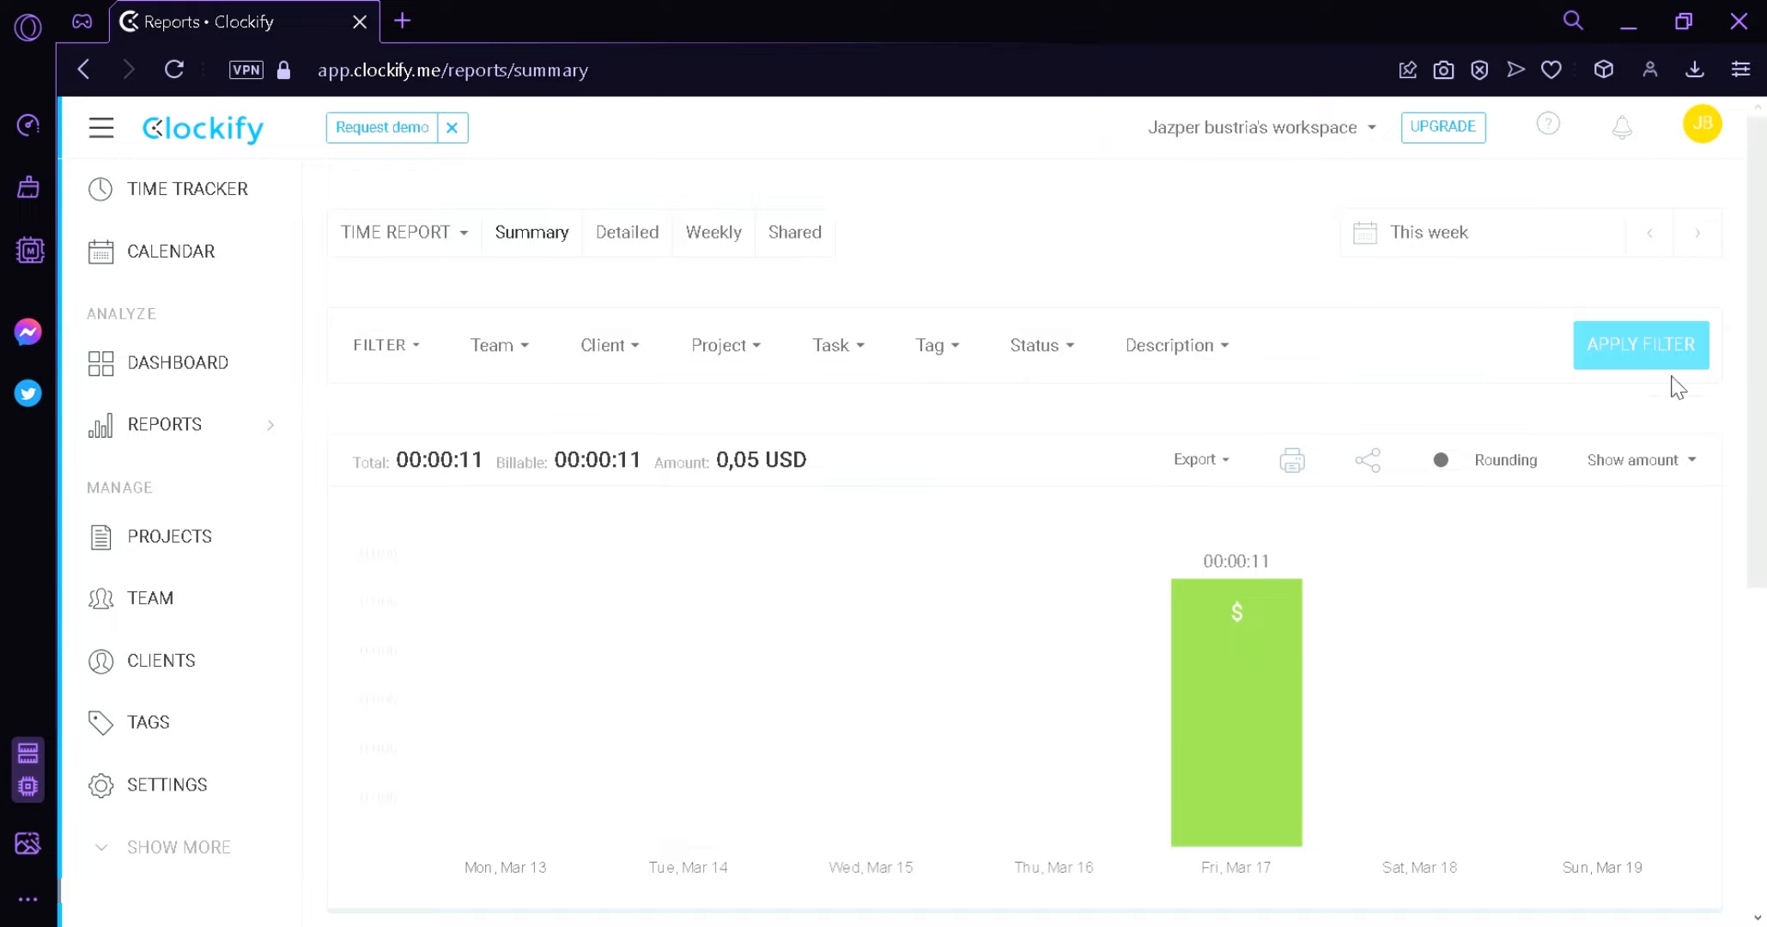
pyautogui.moveTo(1757, 364); pyautogui.dragTo(1760, 401)
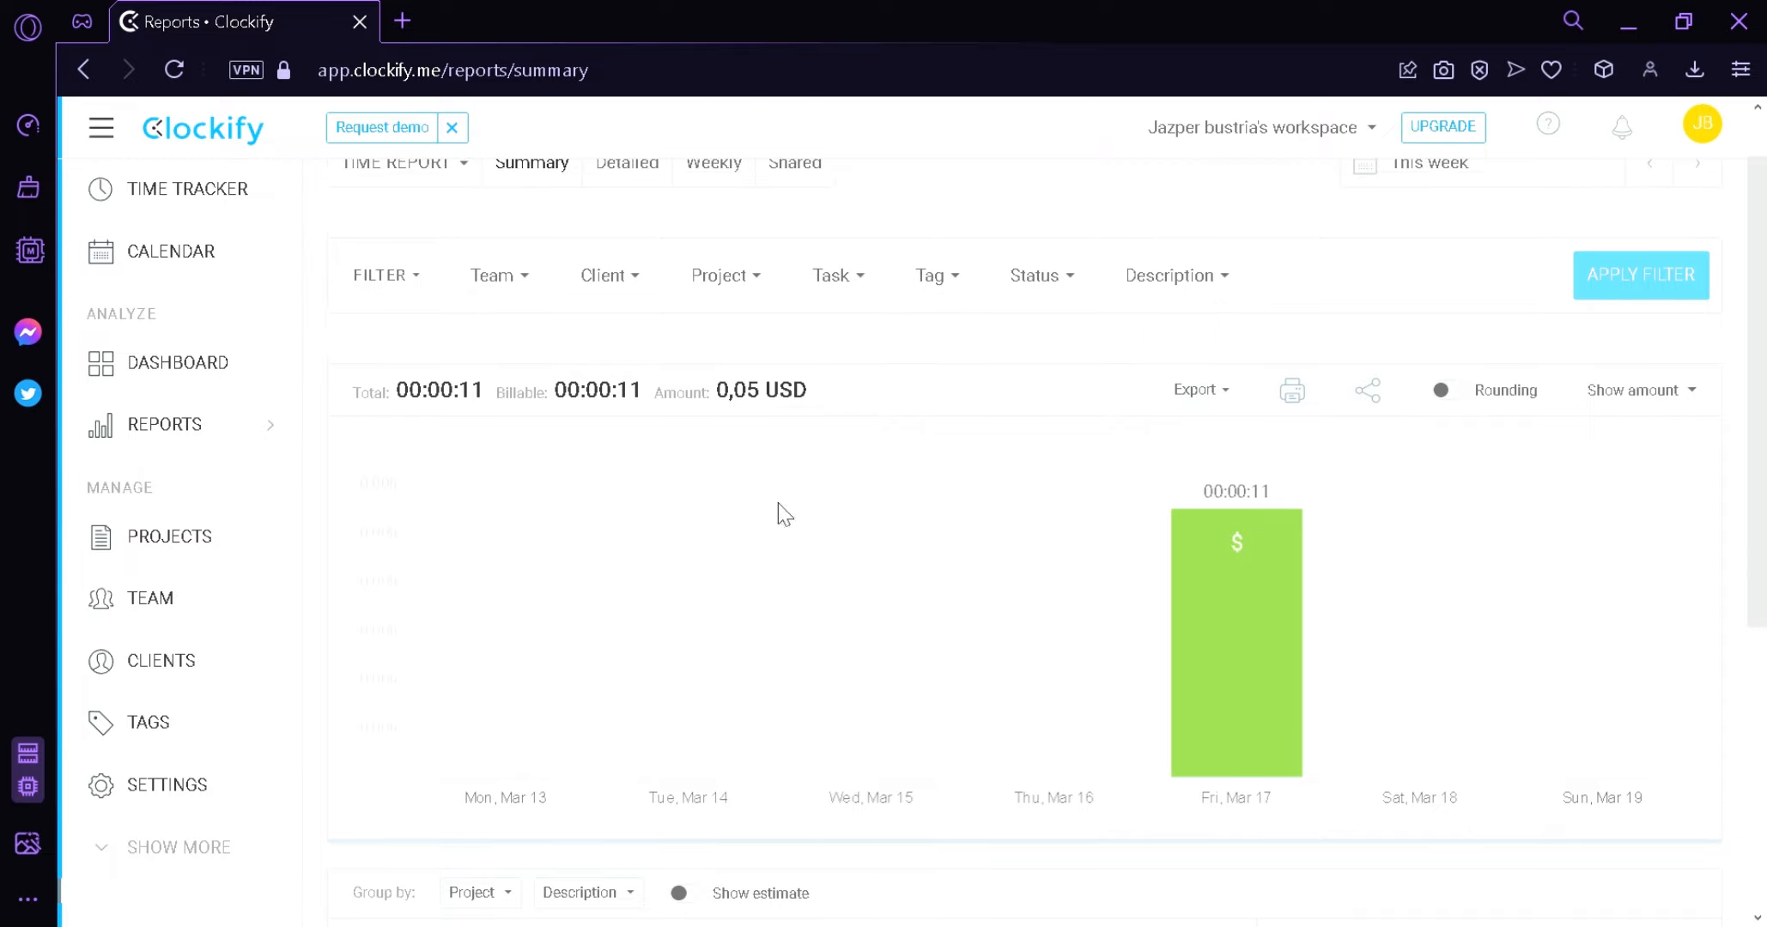
pyautogui.moveTo(1761, 515); pyautogui.dragTo(1758, 468)
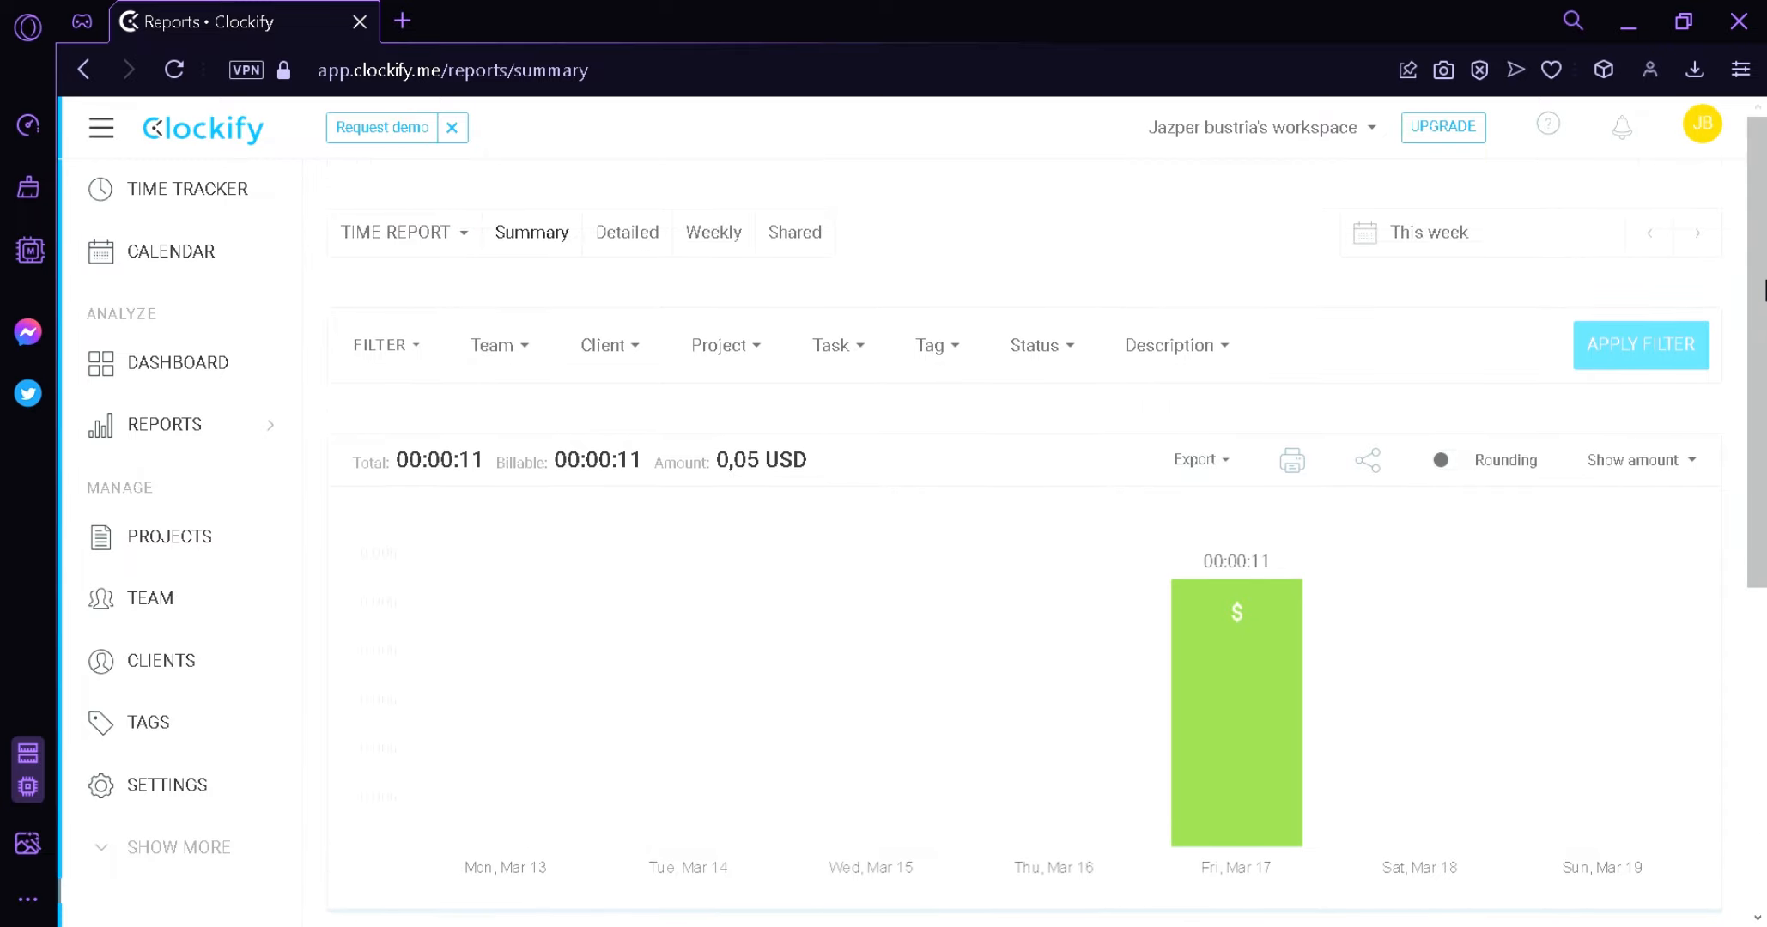
pyautogui.click(610, 238)
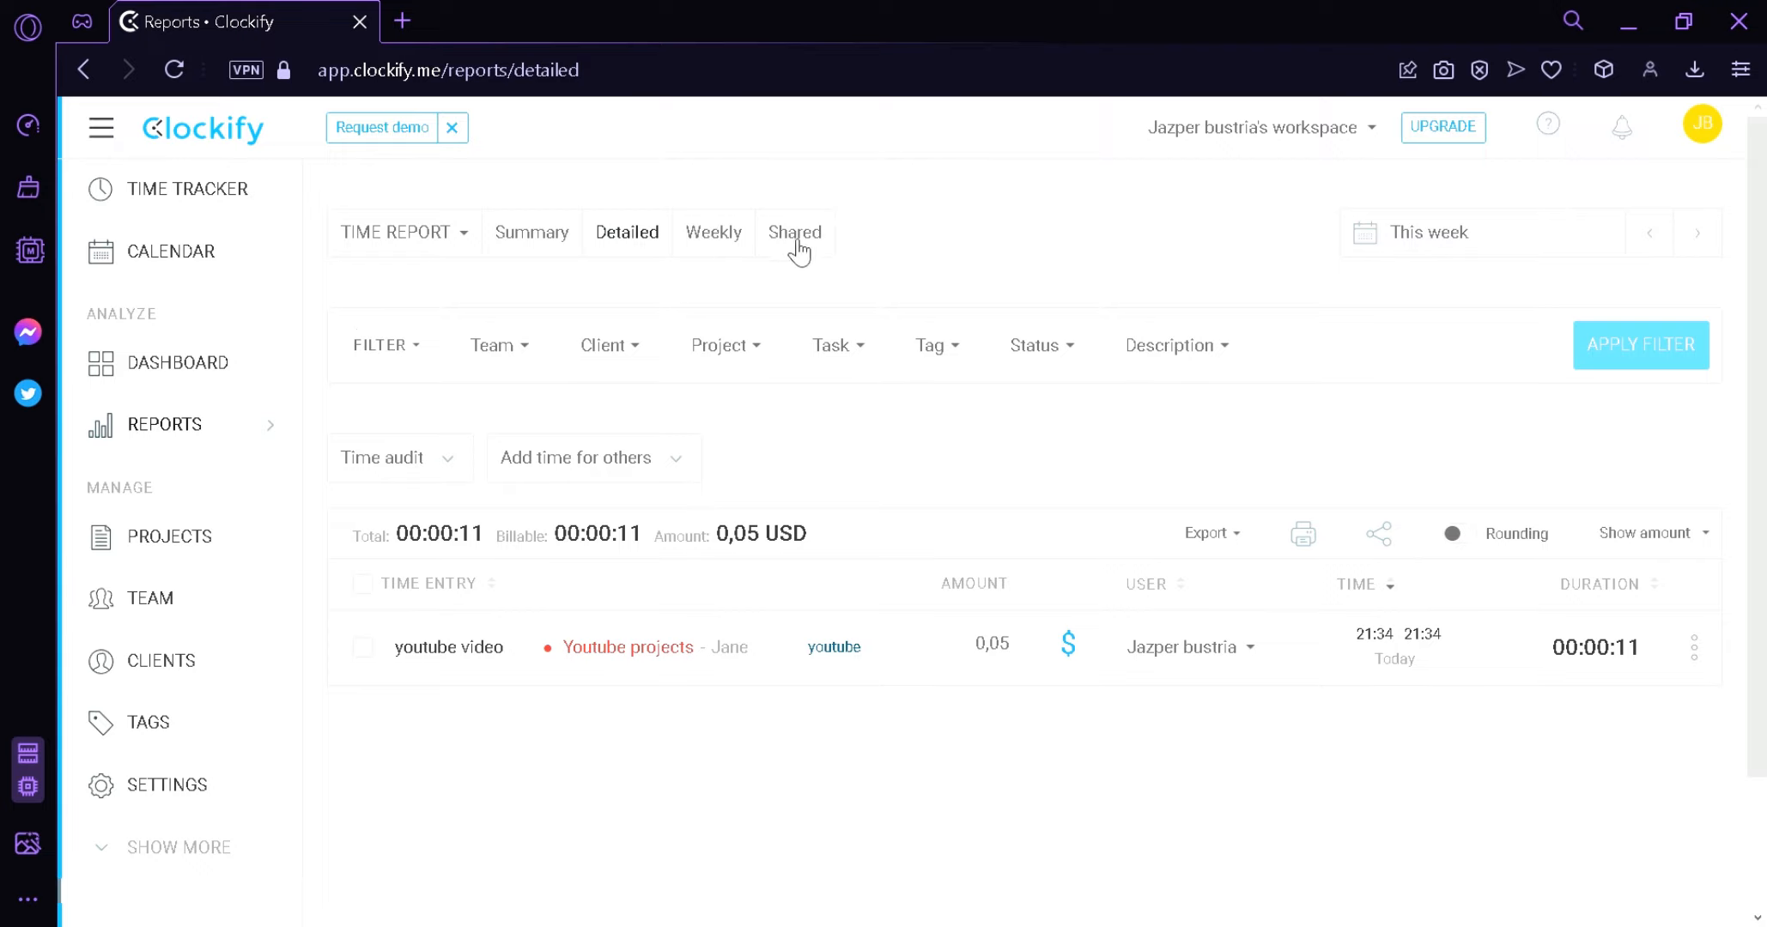
# Create a public project named "Edting videos" assigned to a newly created client, and look at the project's additional options.
pyautogui.click(171, 554)
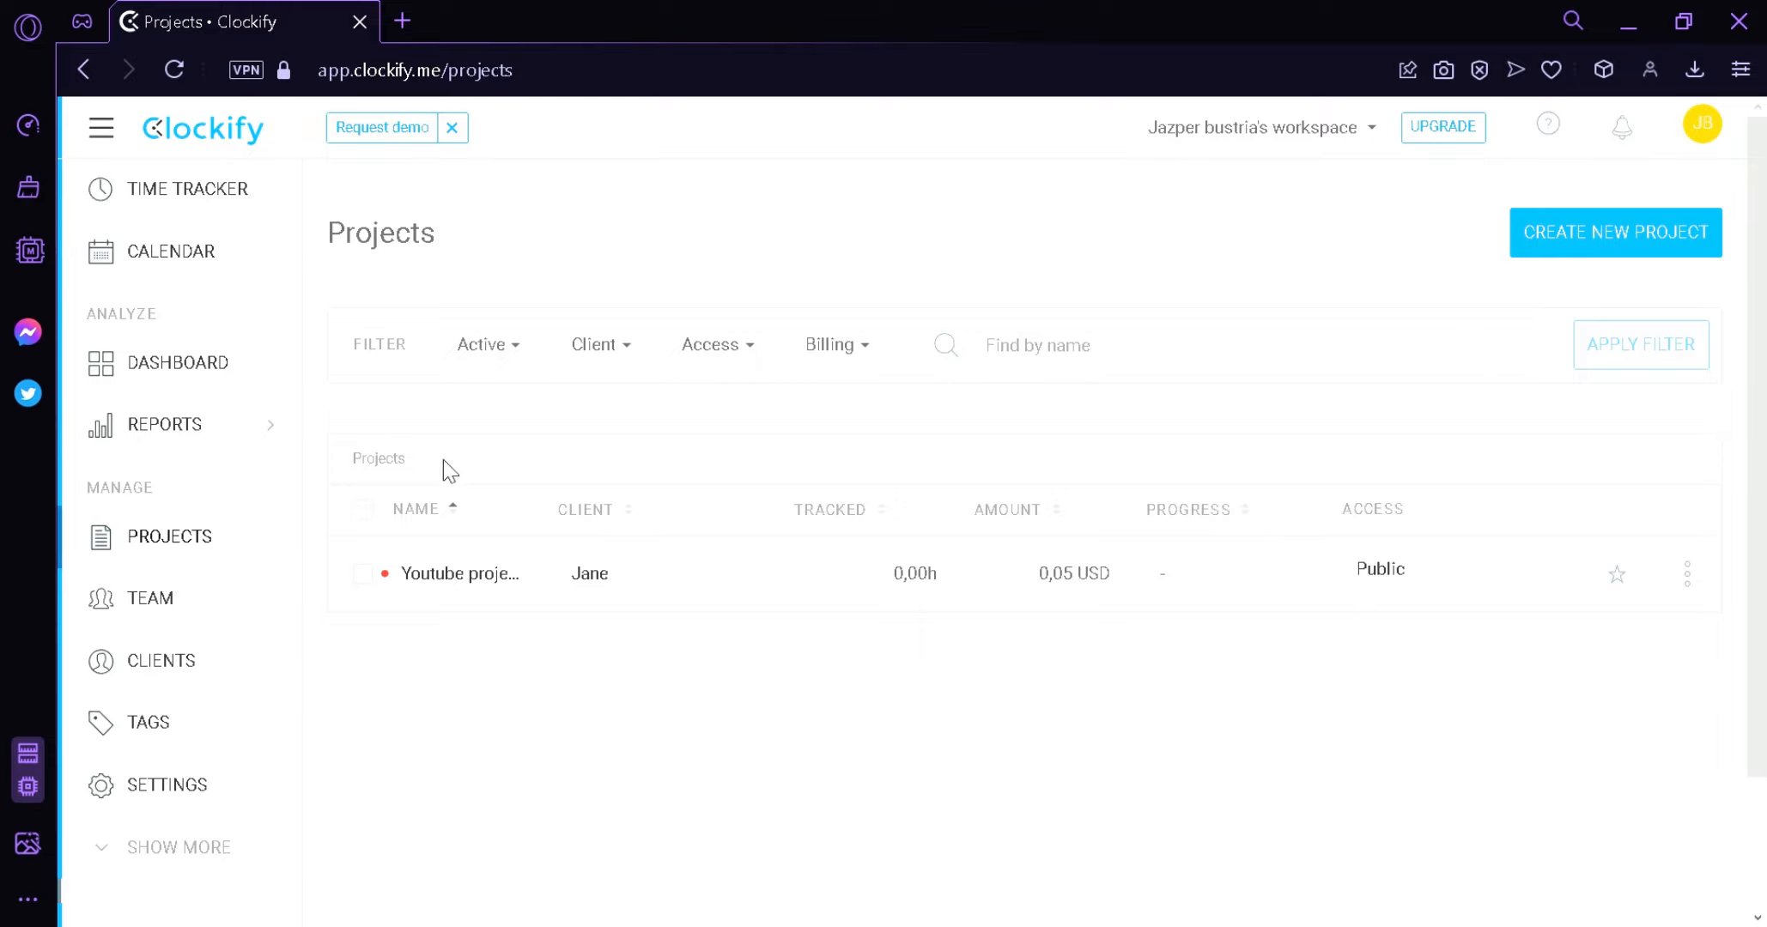
pyautogui.click(1576, 249)
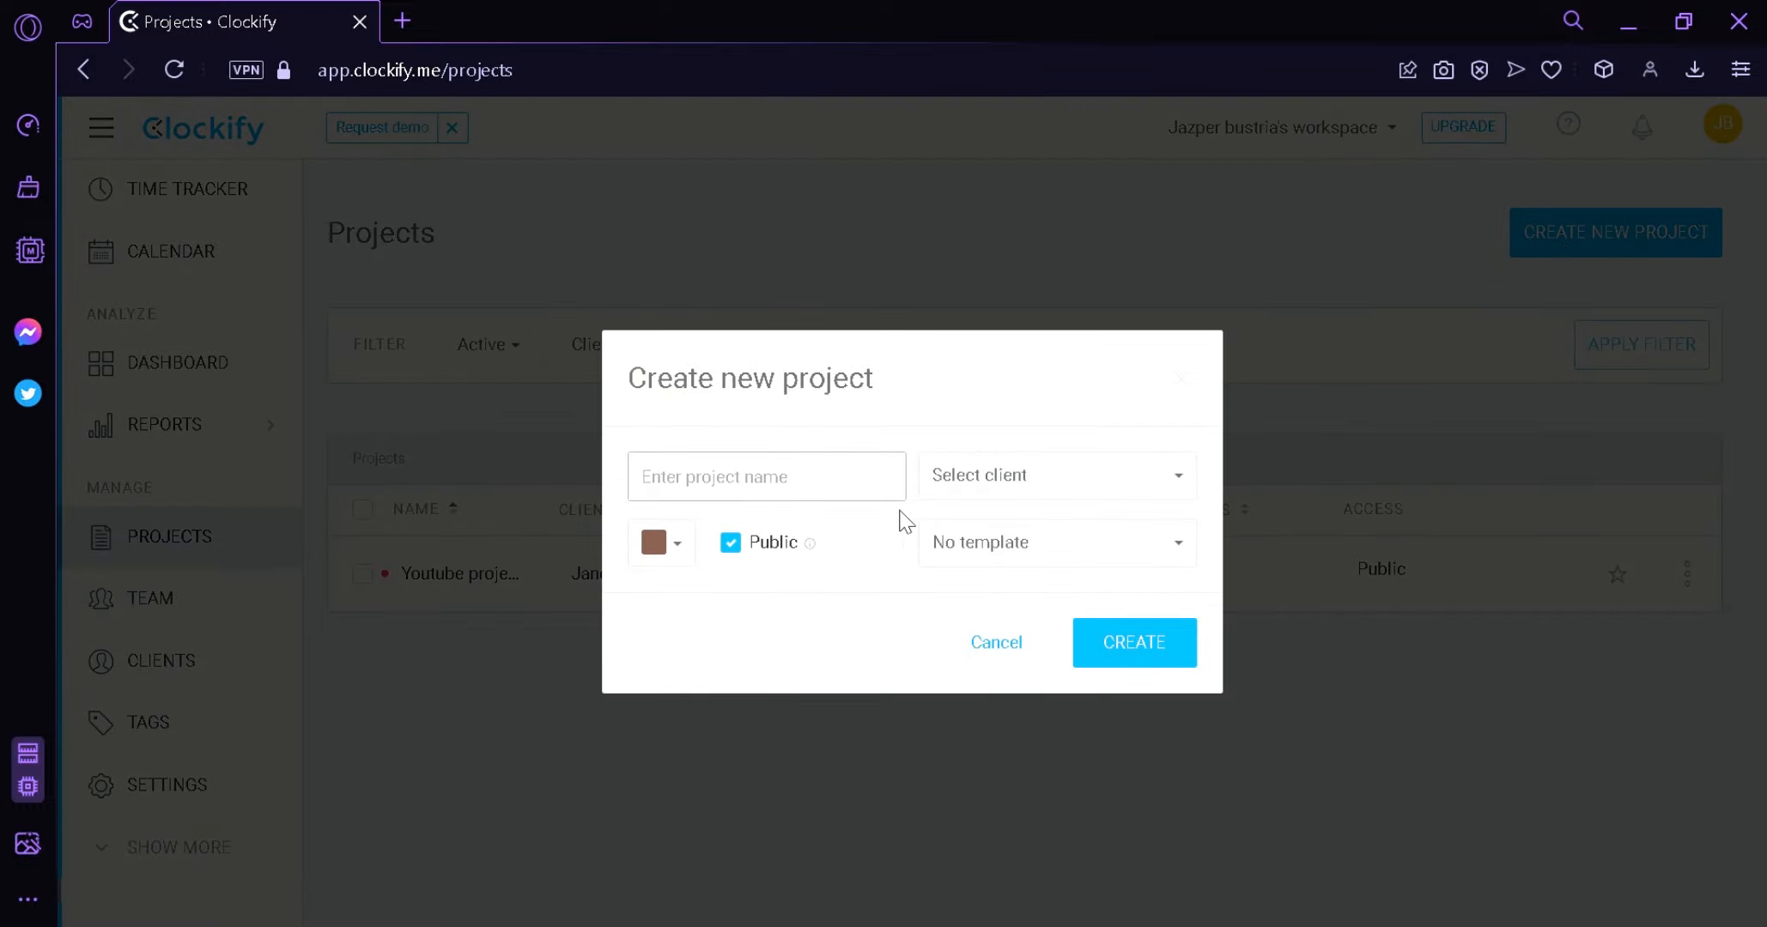
pyautogui.write('Edting videos')
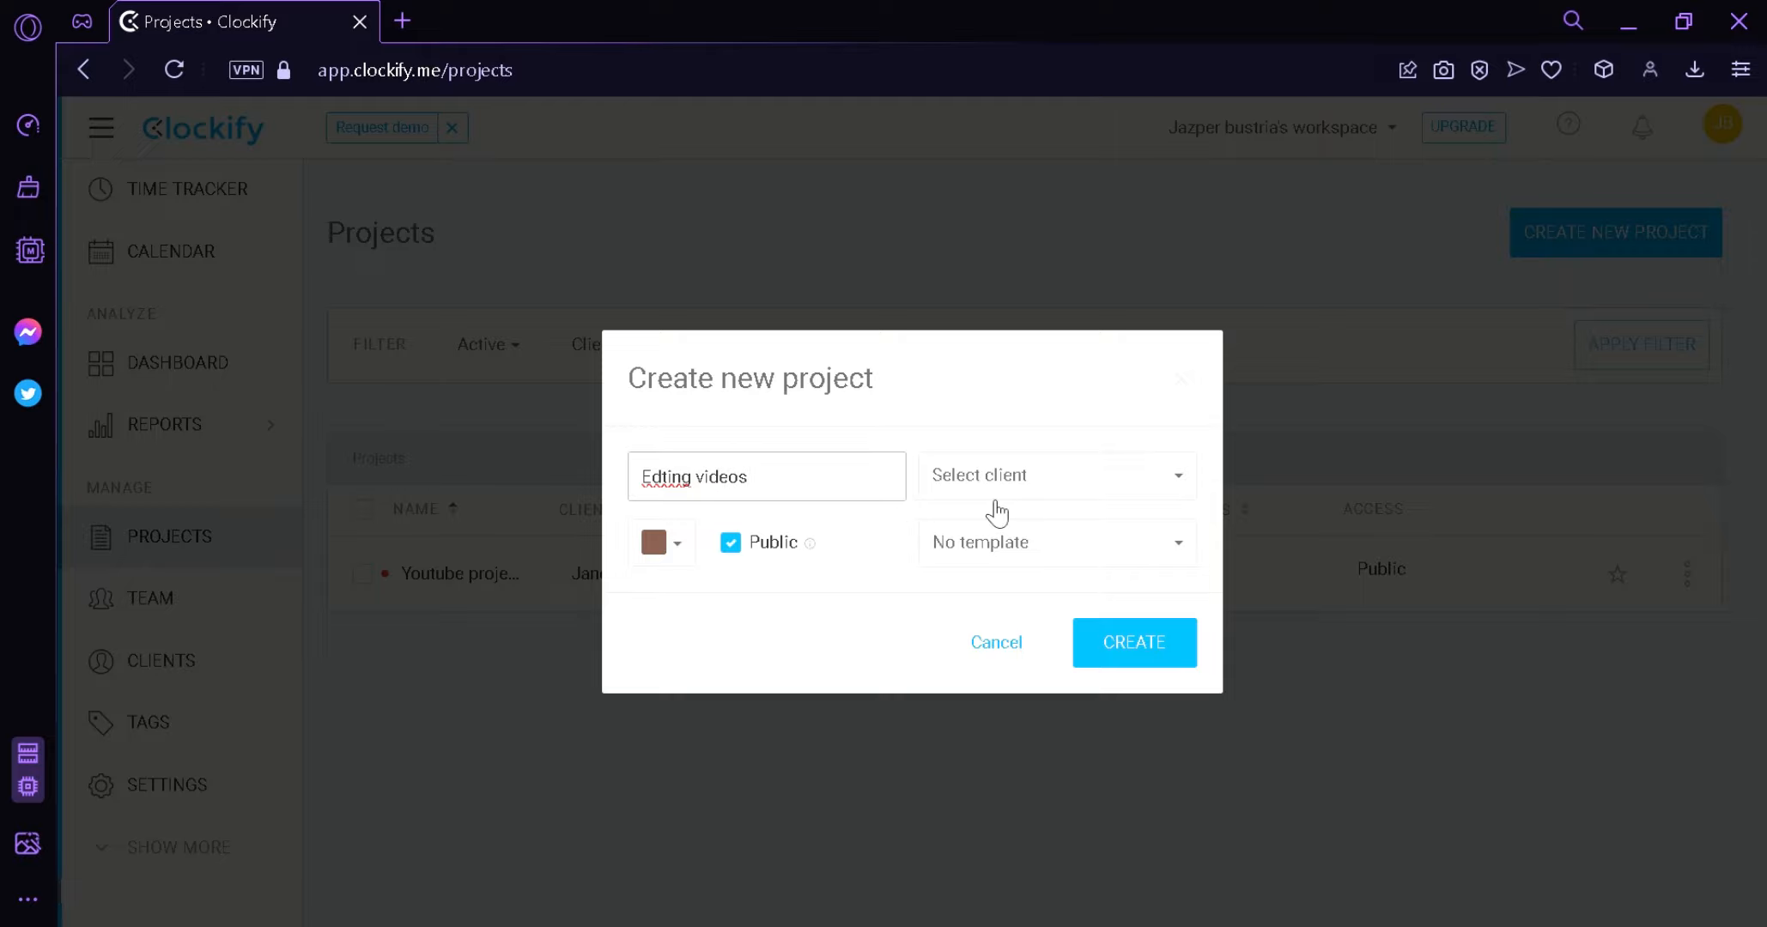
pyautogui.click(1021, 482)
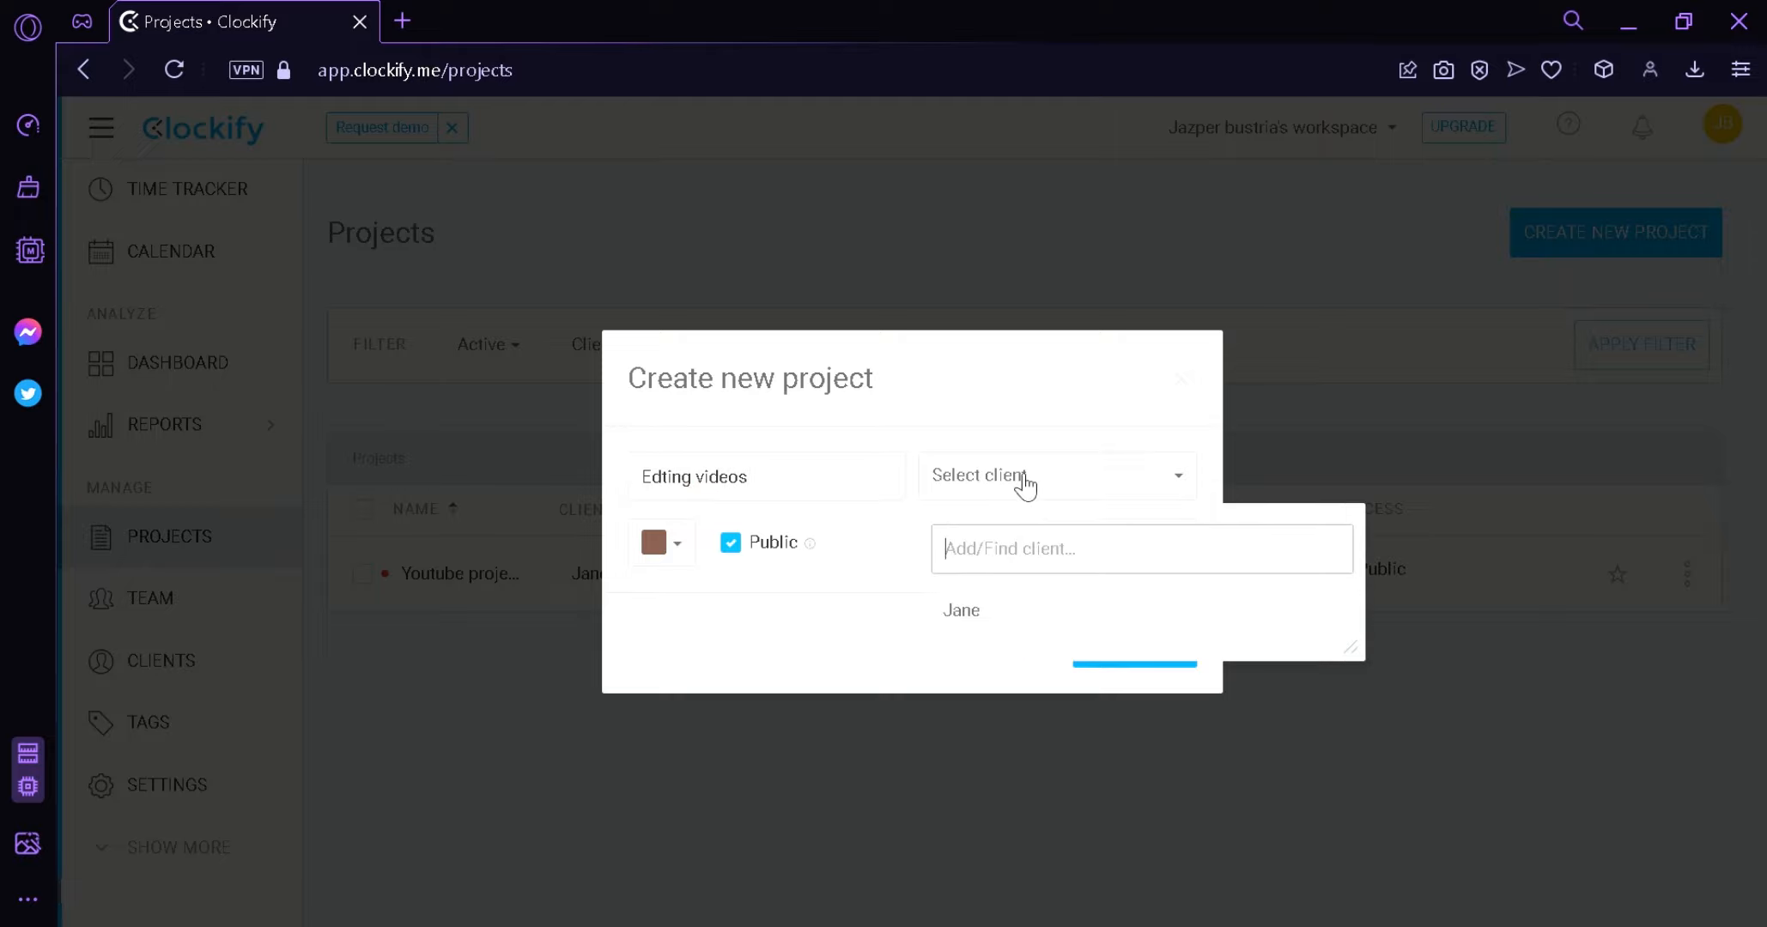
pyautogui.write('James')
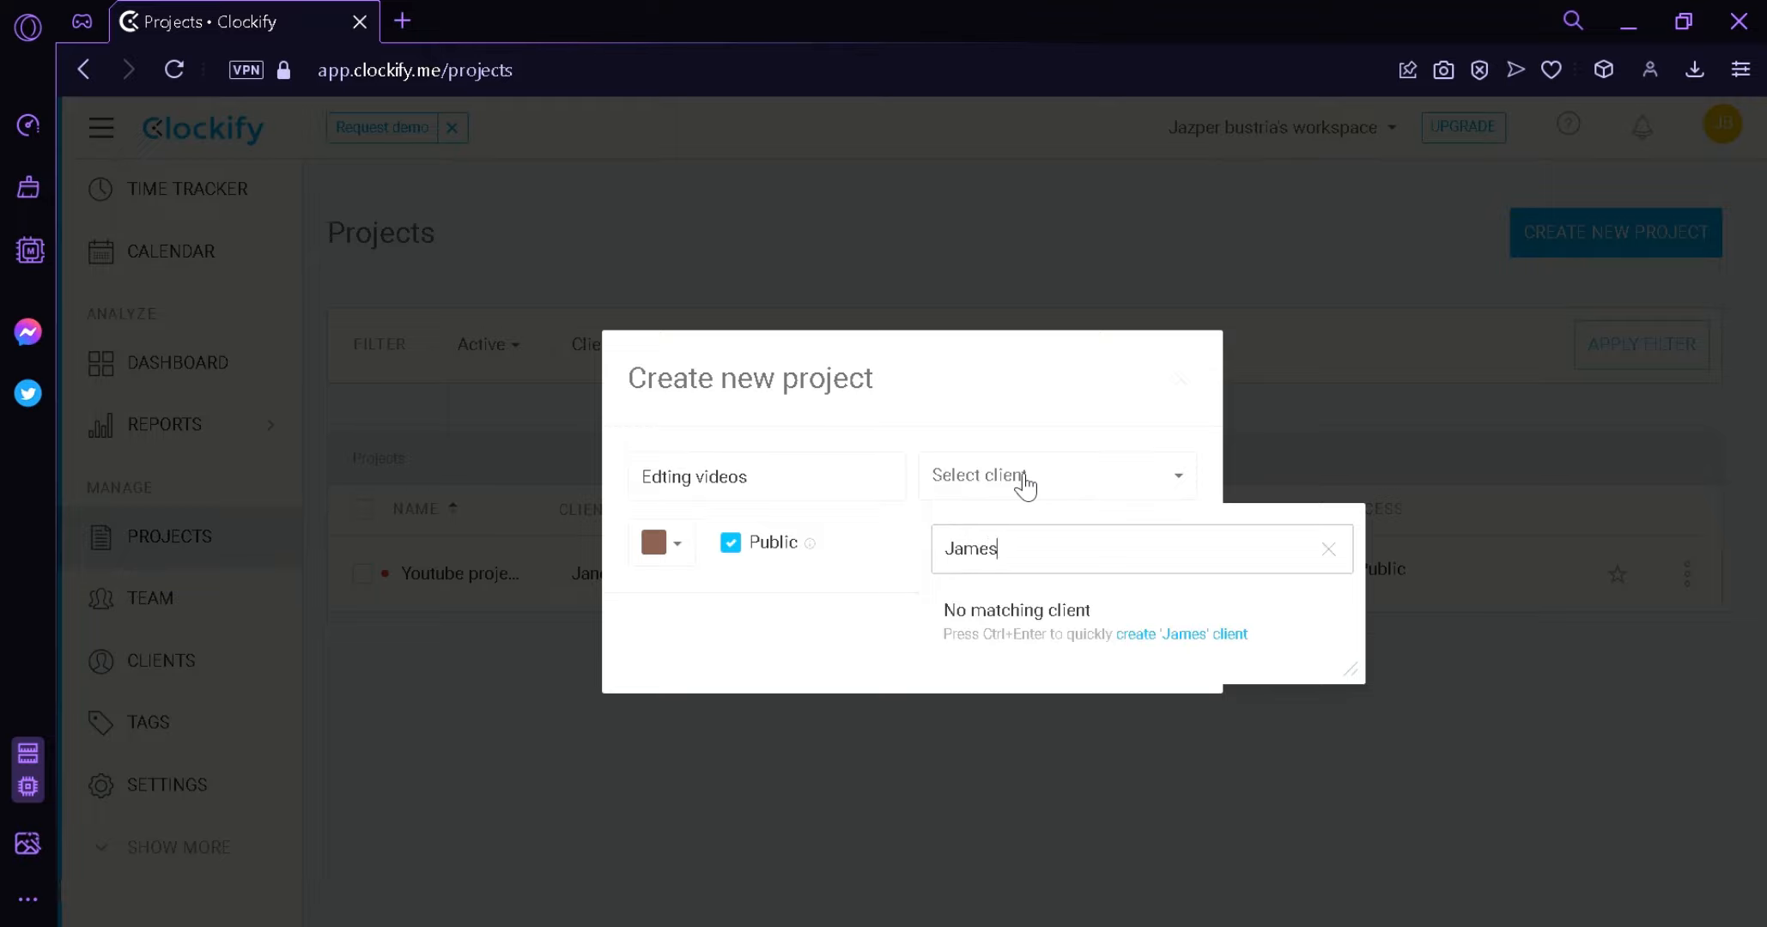
pyautogui.hotkey('ctrl', 'Return')
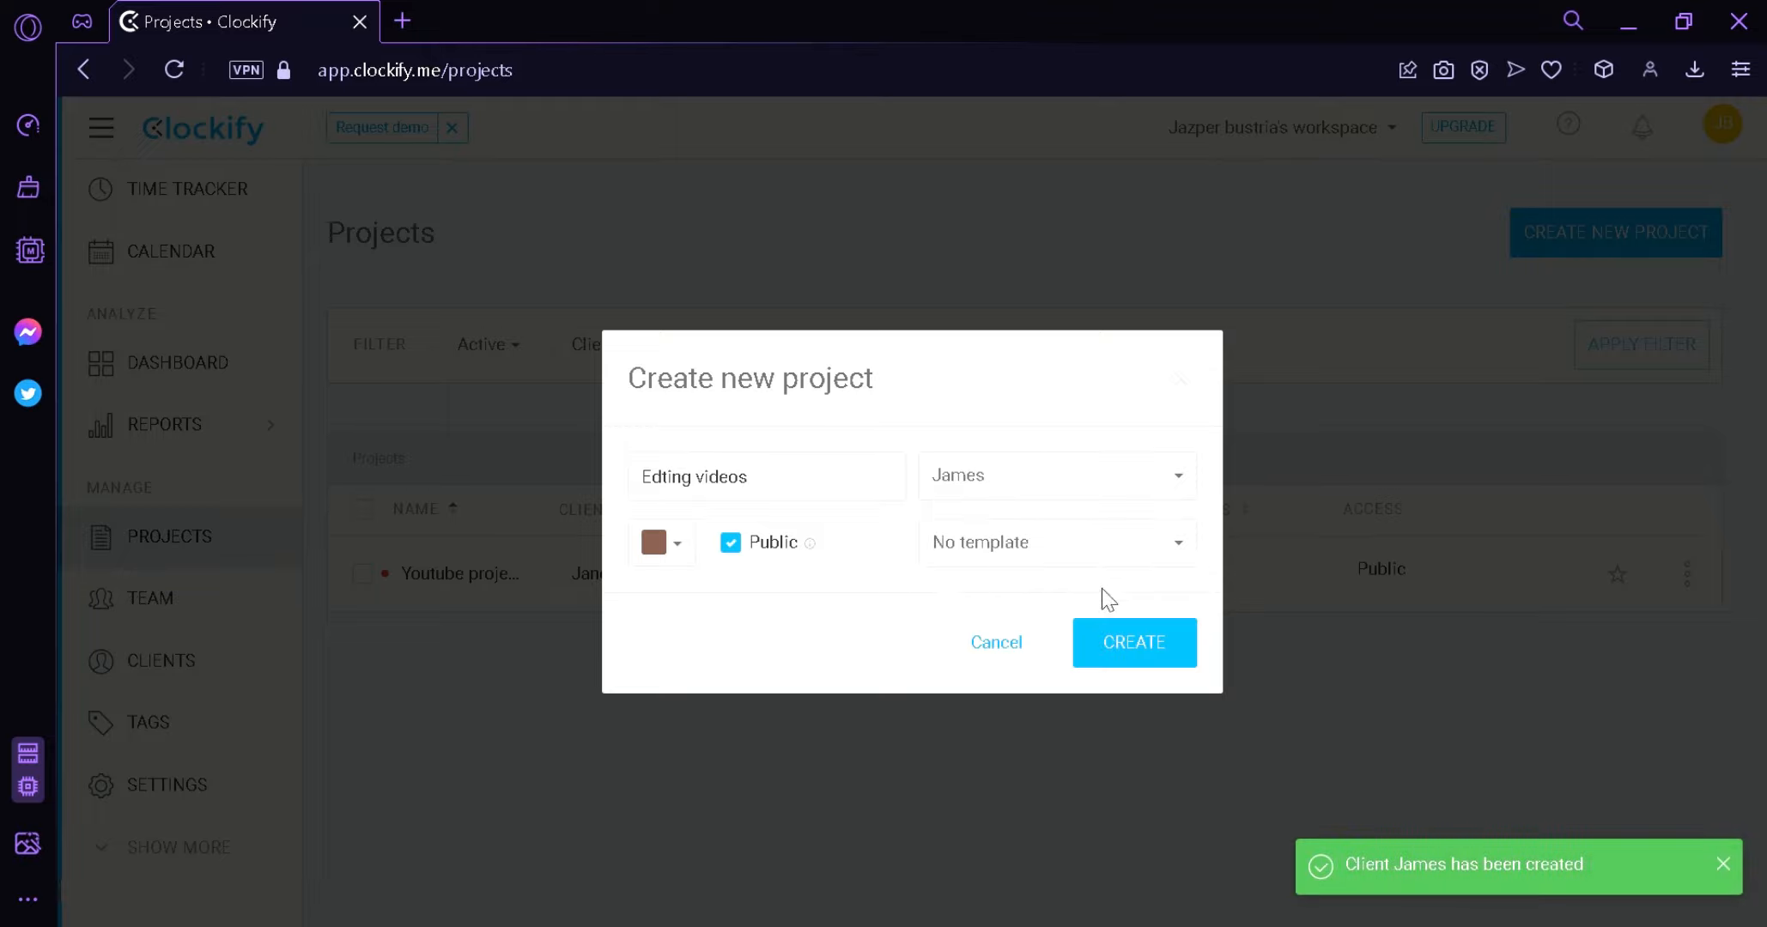
pyautogui.click(1112, 656)
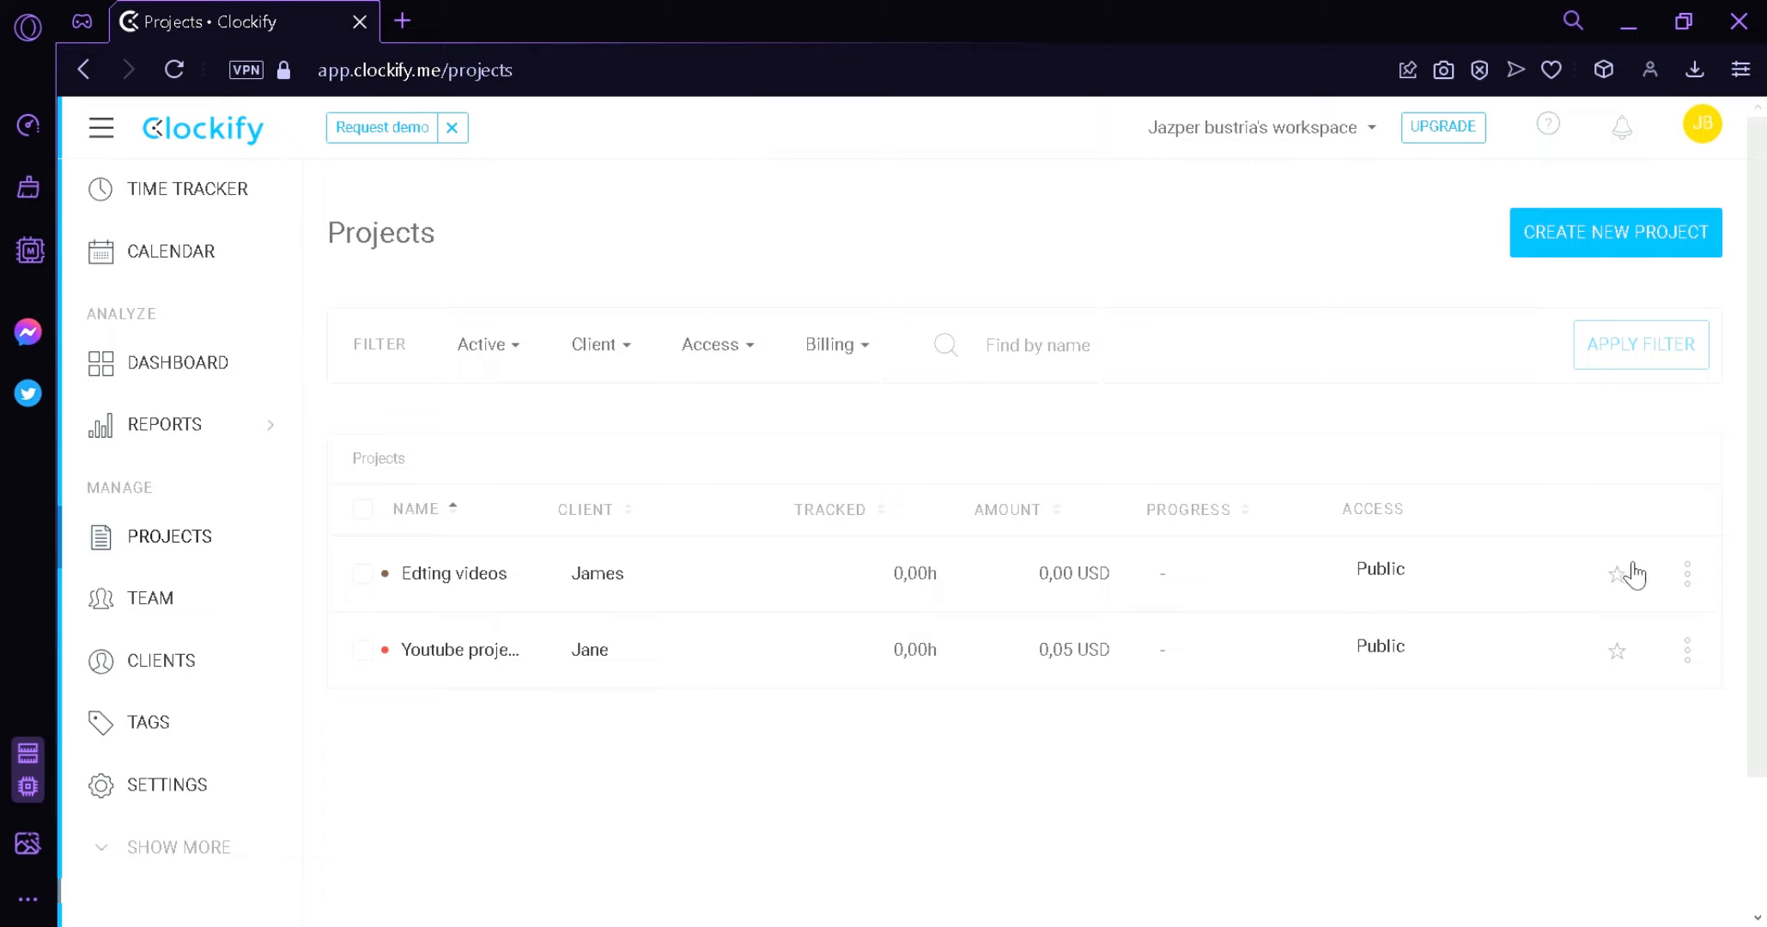
pyautogui.click(1688, 575)
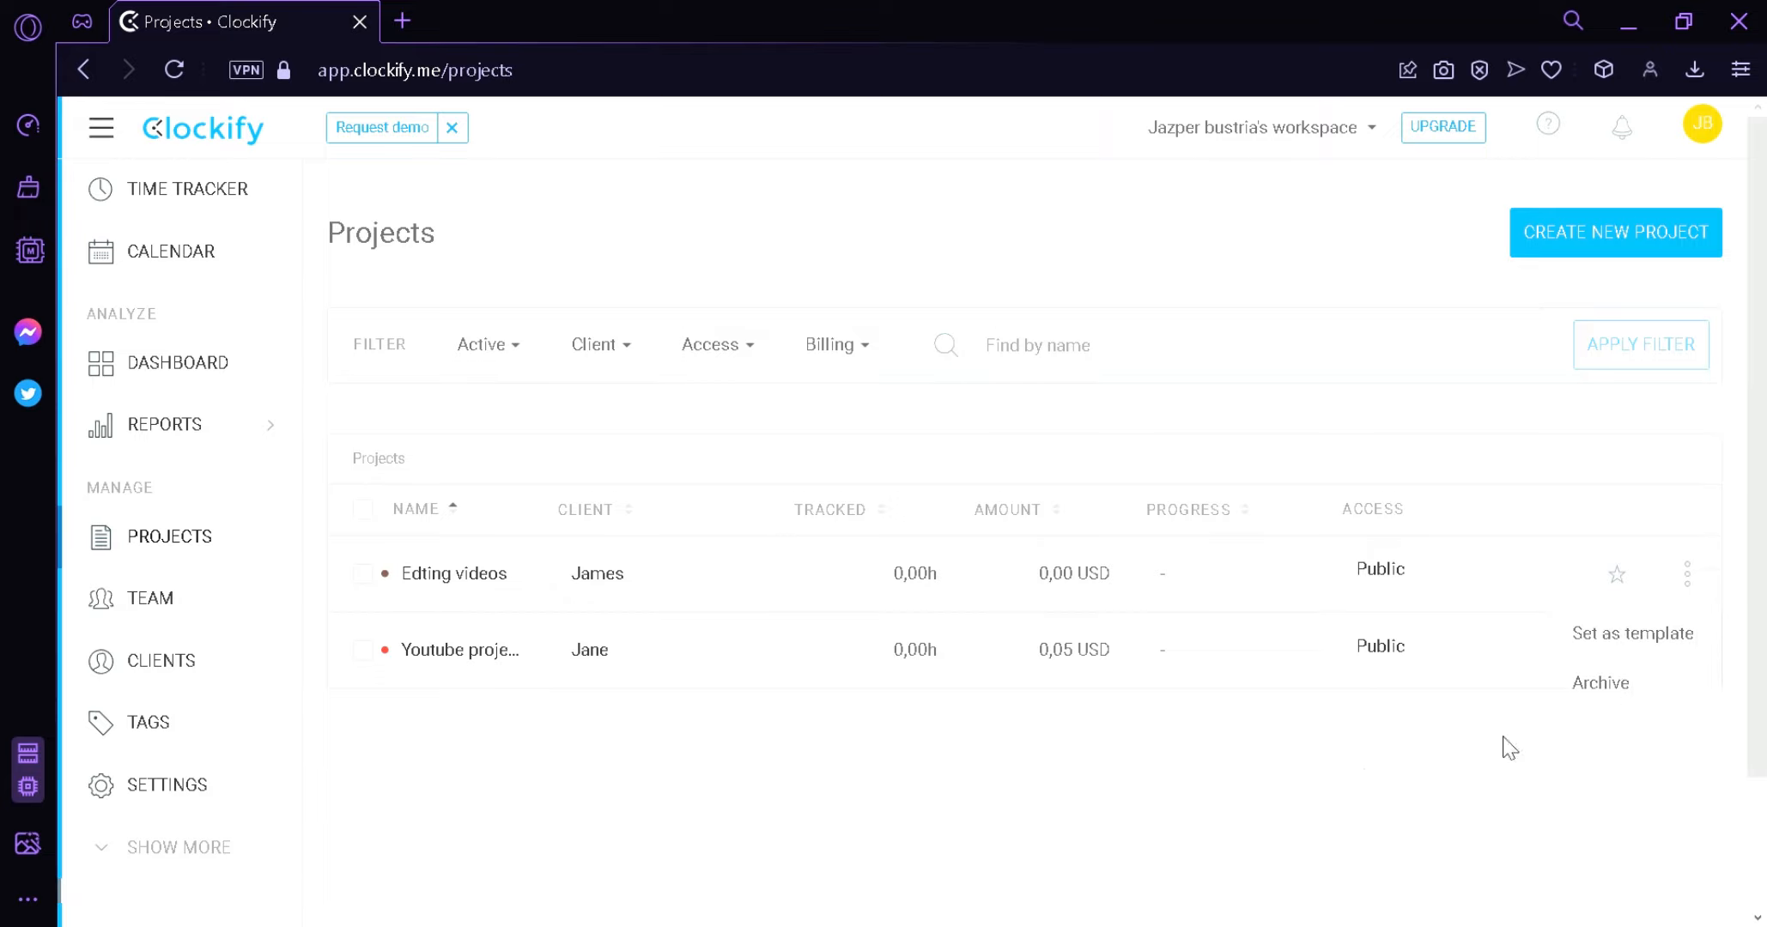
pyautogui.click(1228, 763)
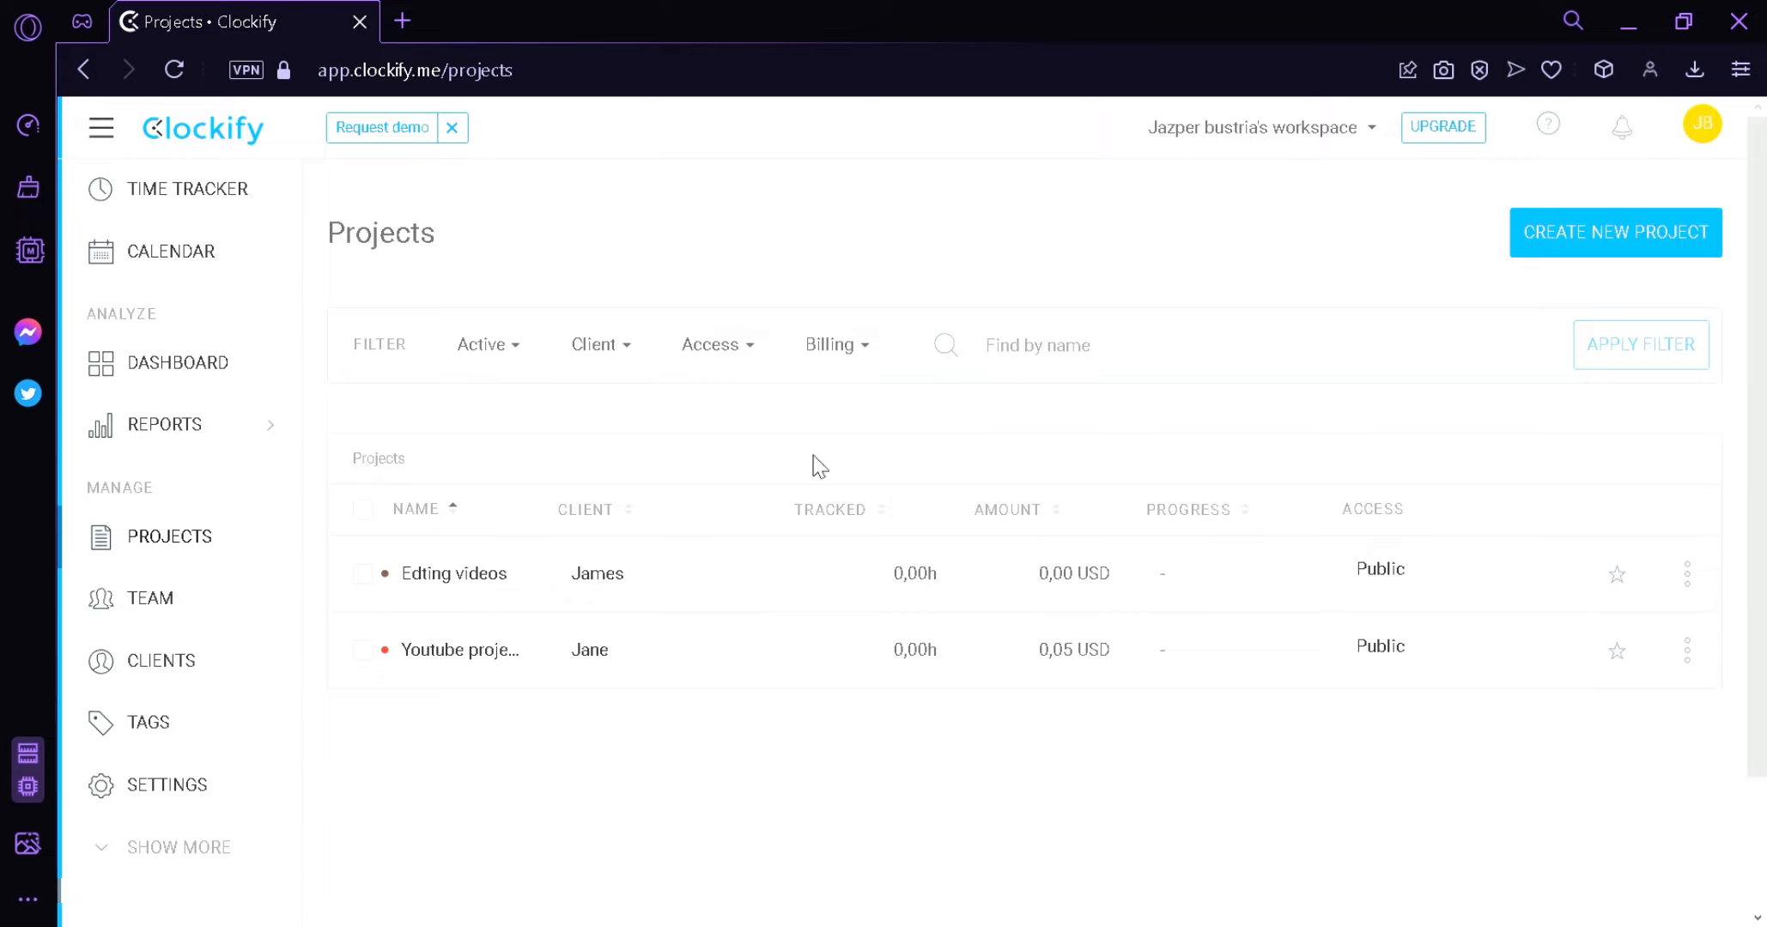
# Look at the Team page's form for adding members and the group assignment options of the workspace owner.
pyautogui.click(164, 597)
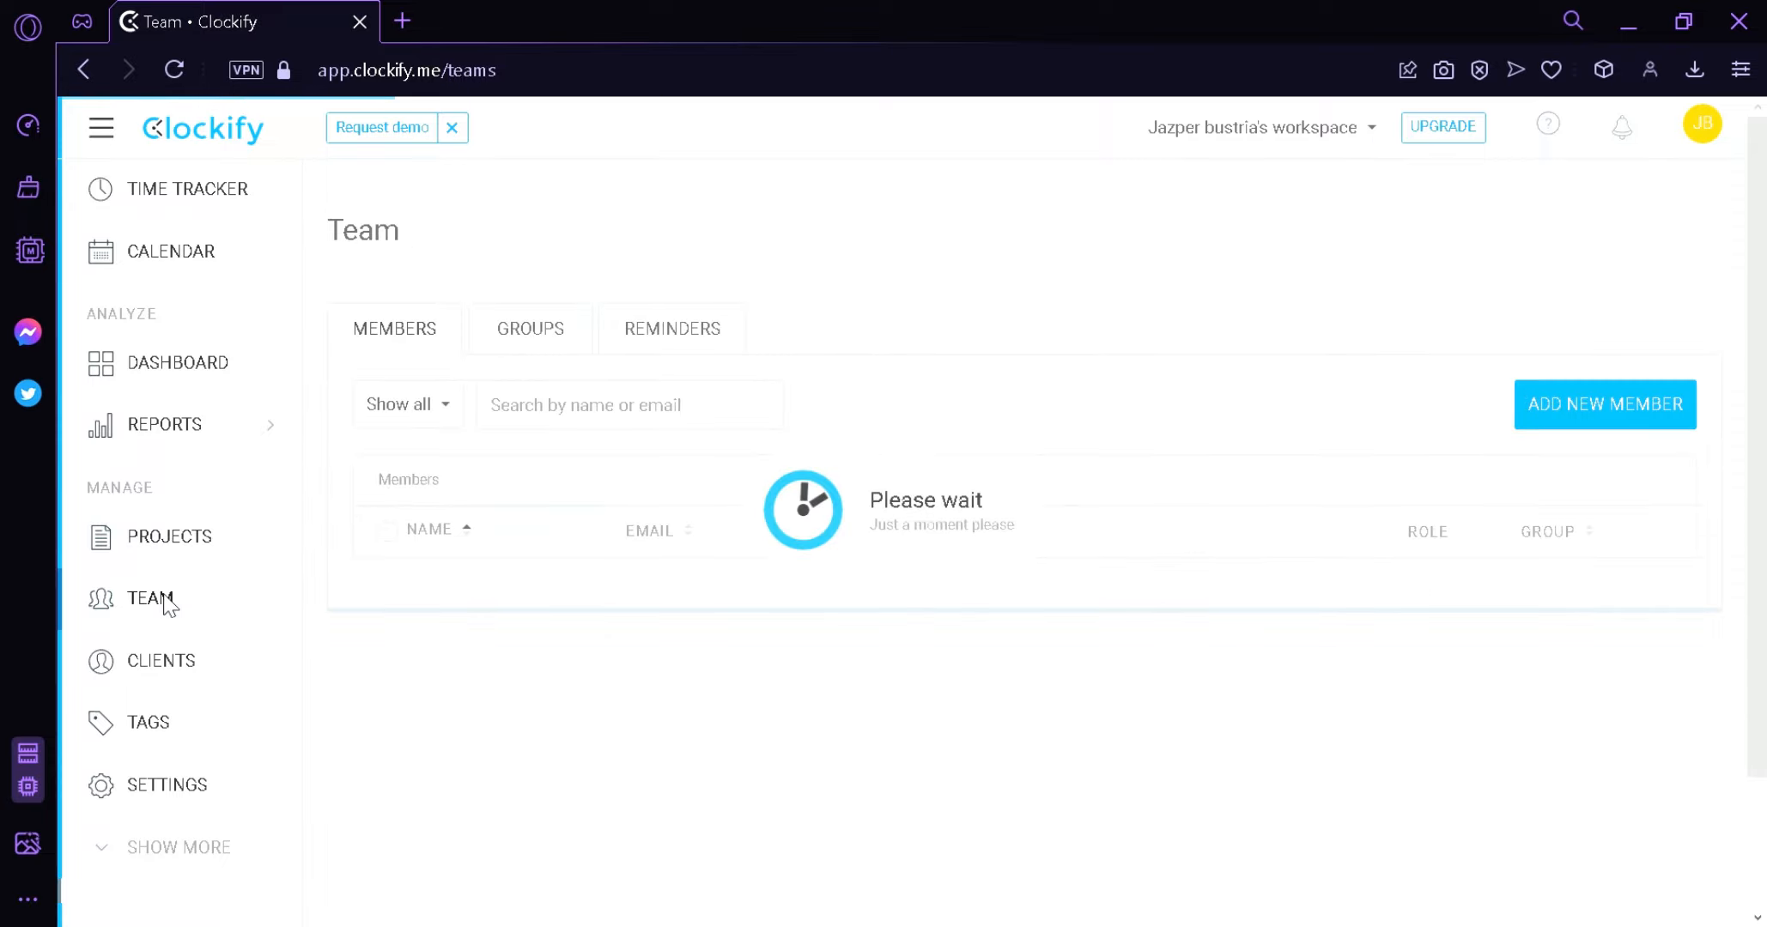
pyautogui.click(1593, 412)
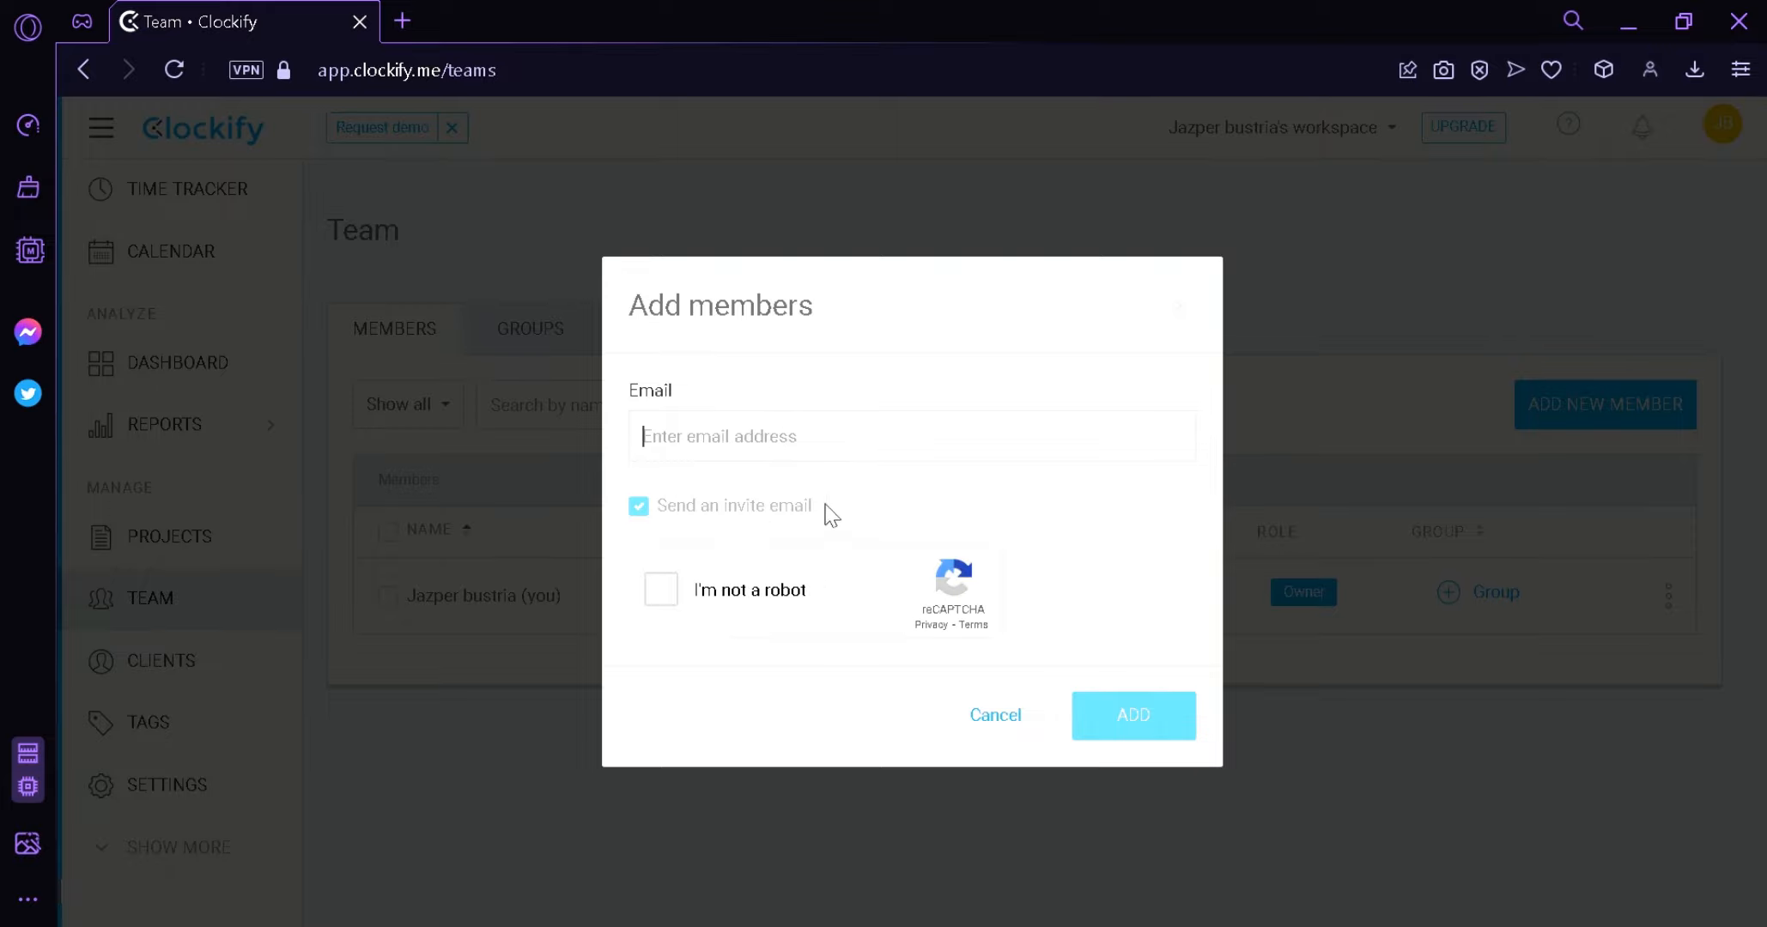
pyautogui.click(994, 721)
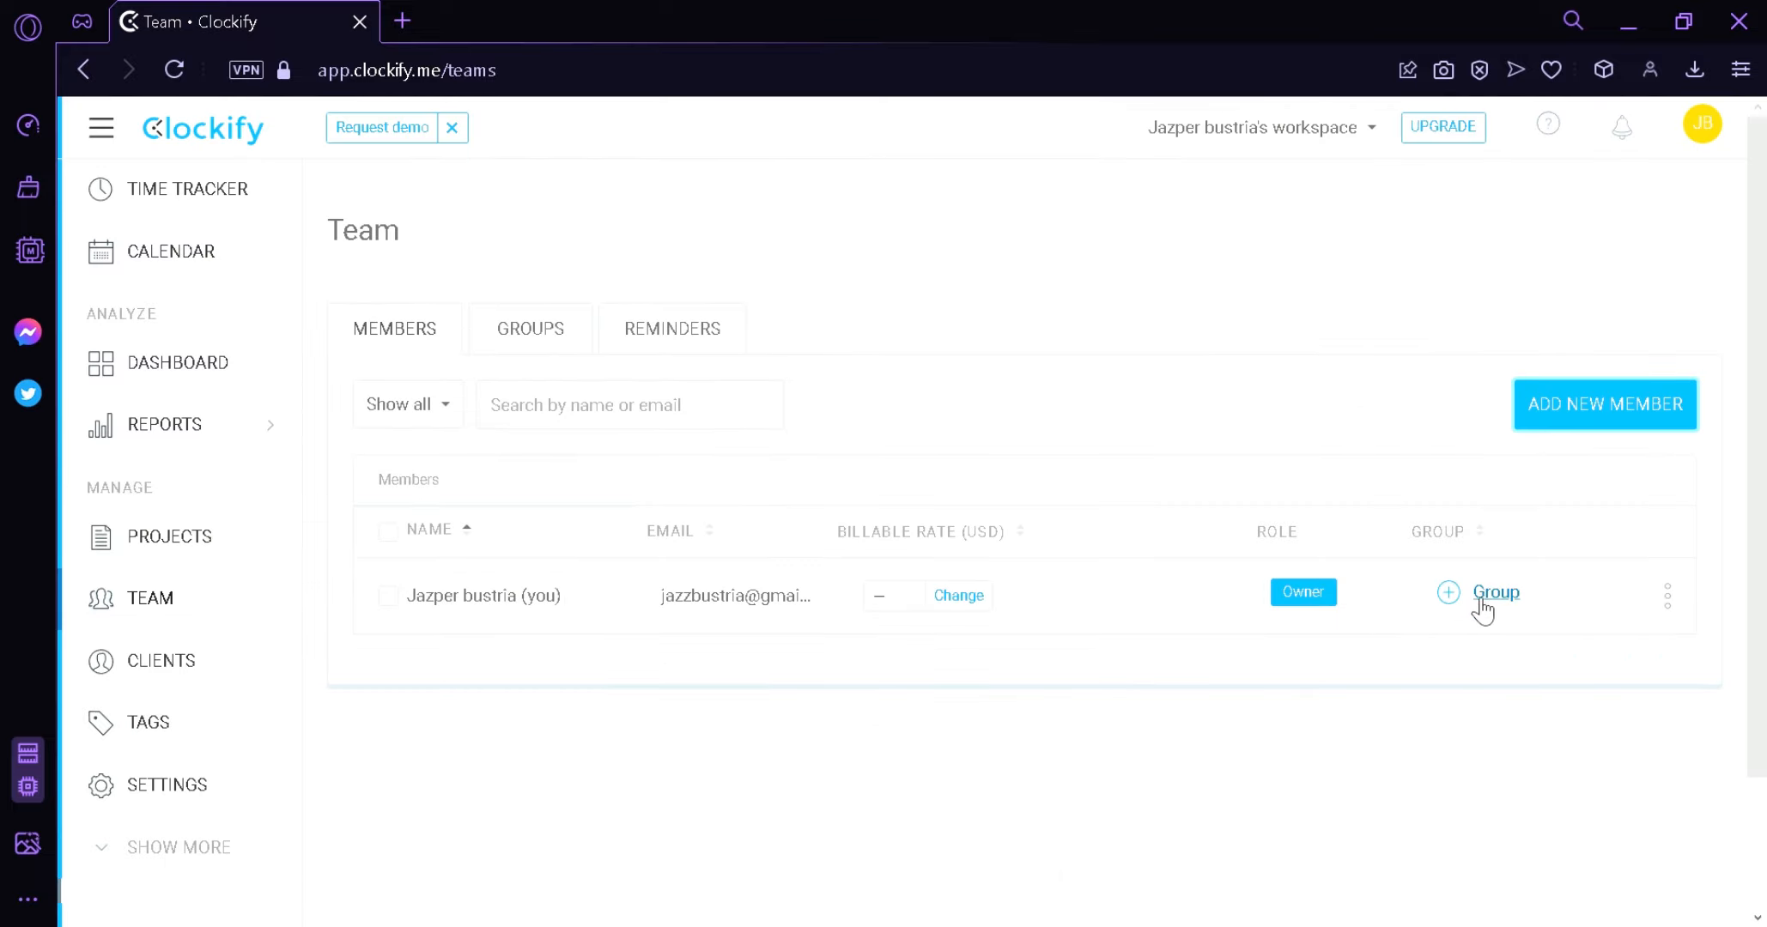
pyautogui.click(1449, 596)
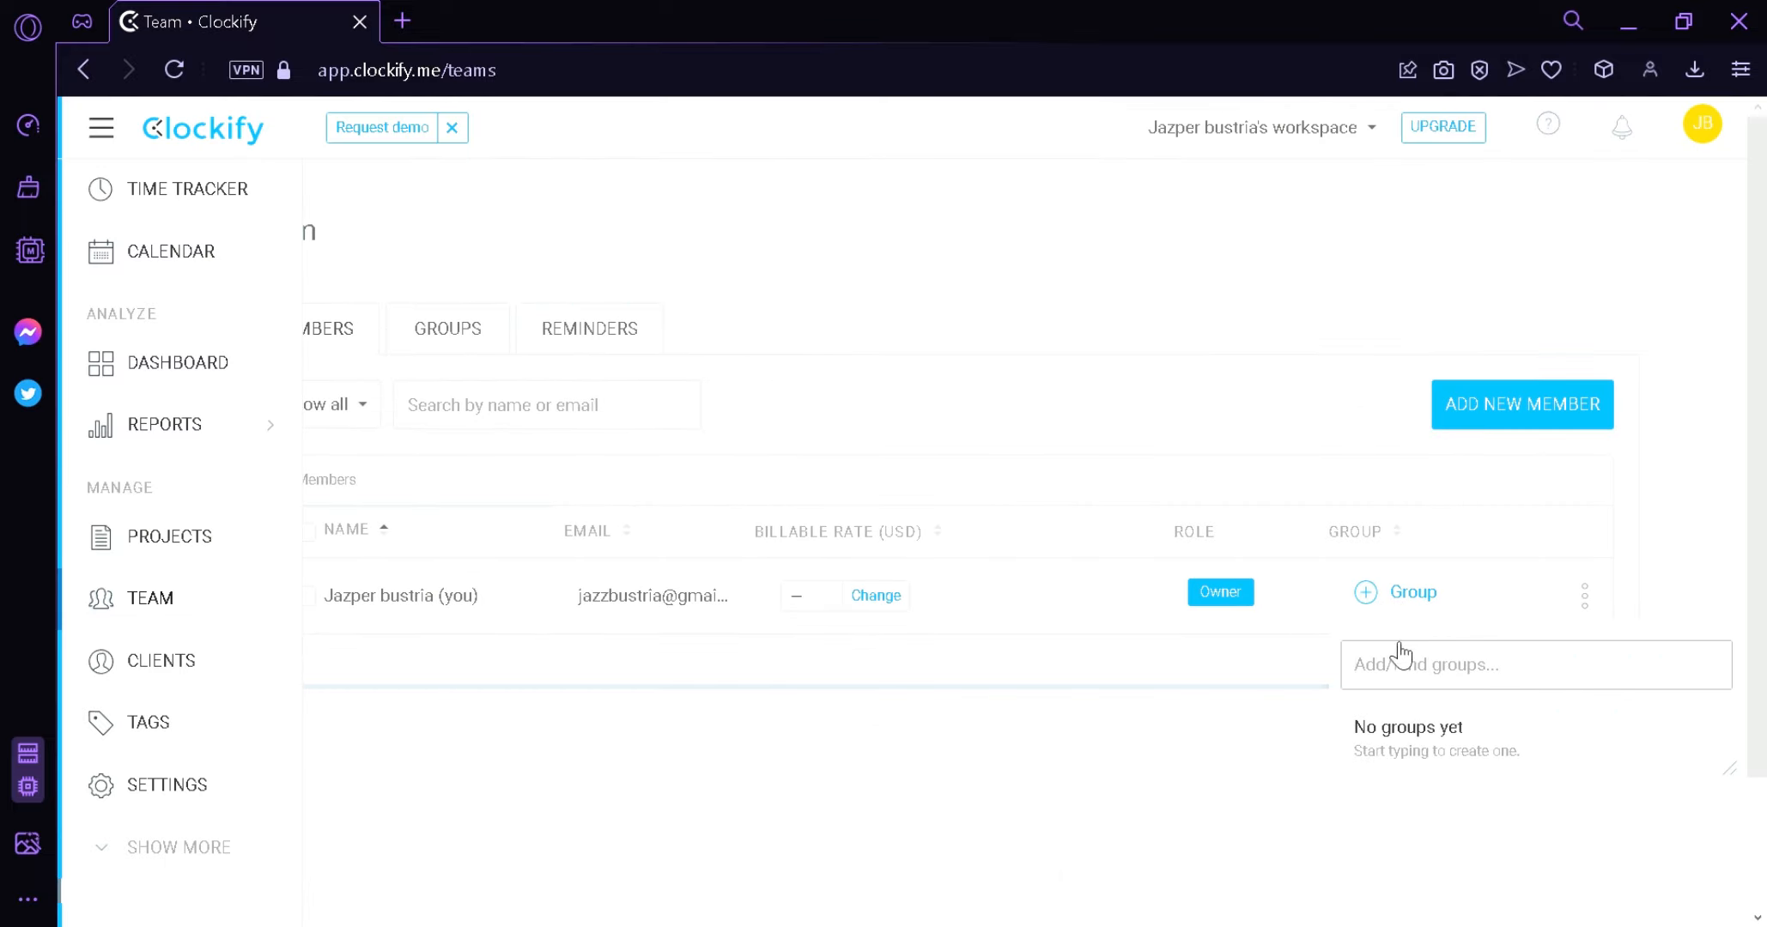
pyautogui.click(931, 821)
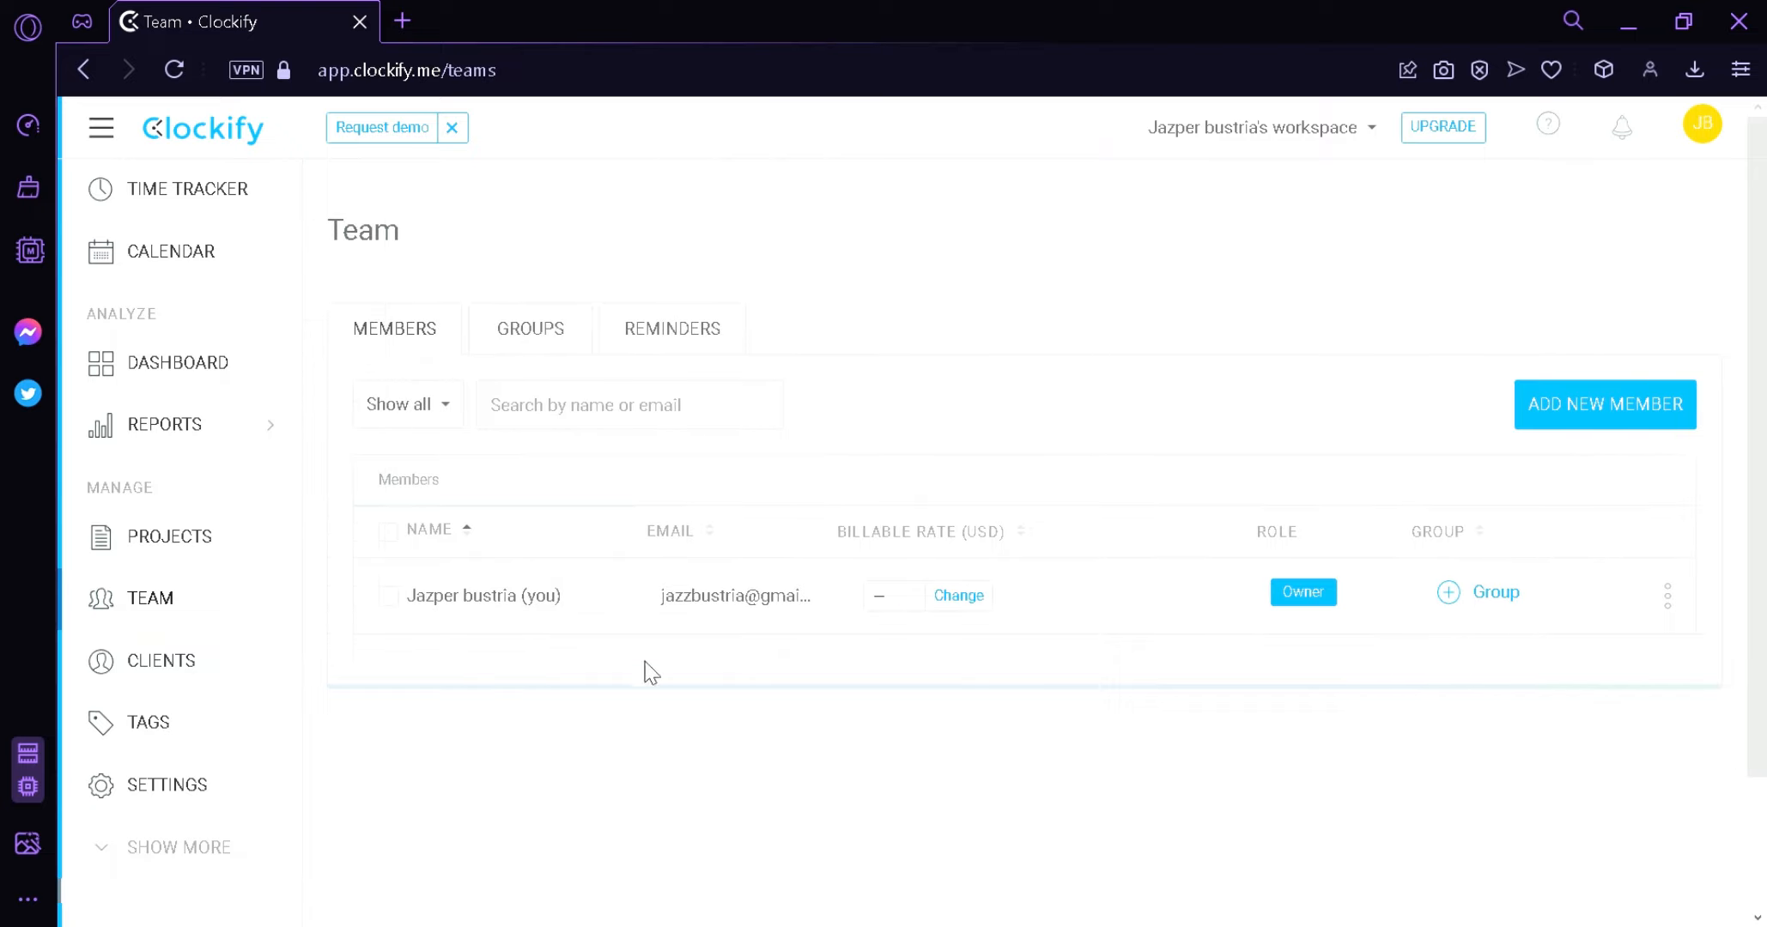
# Add another client by first name on the Clients page and look at that client's additional options.
pyautogui.click(198, 677)
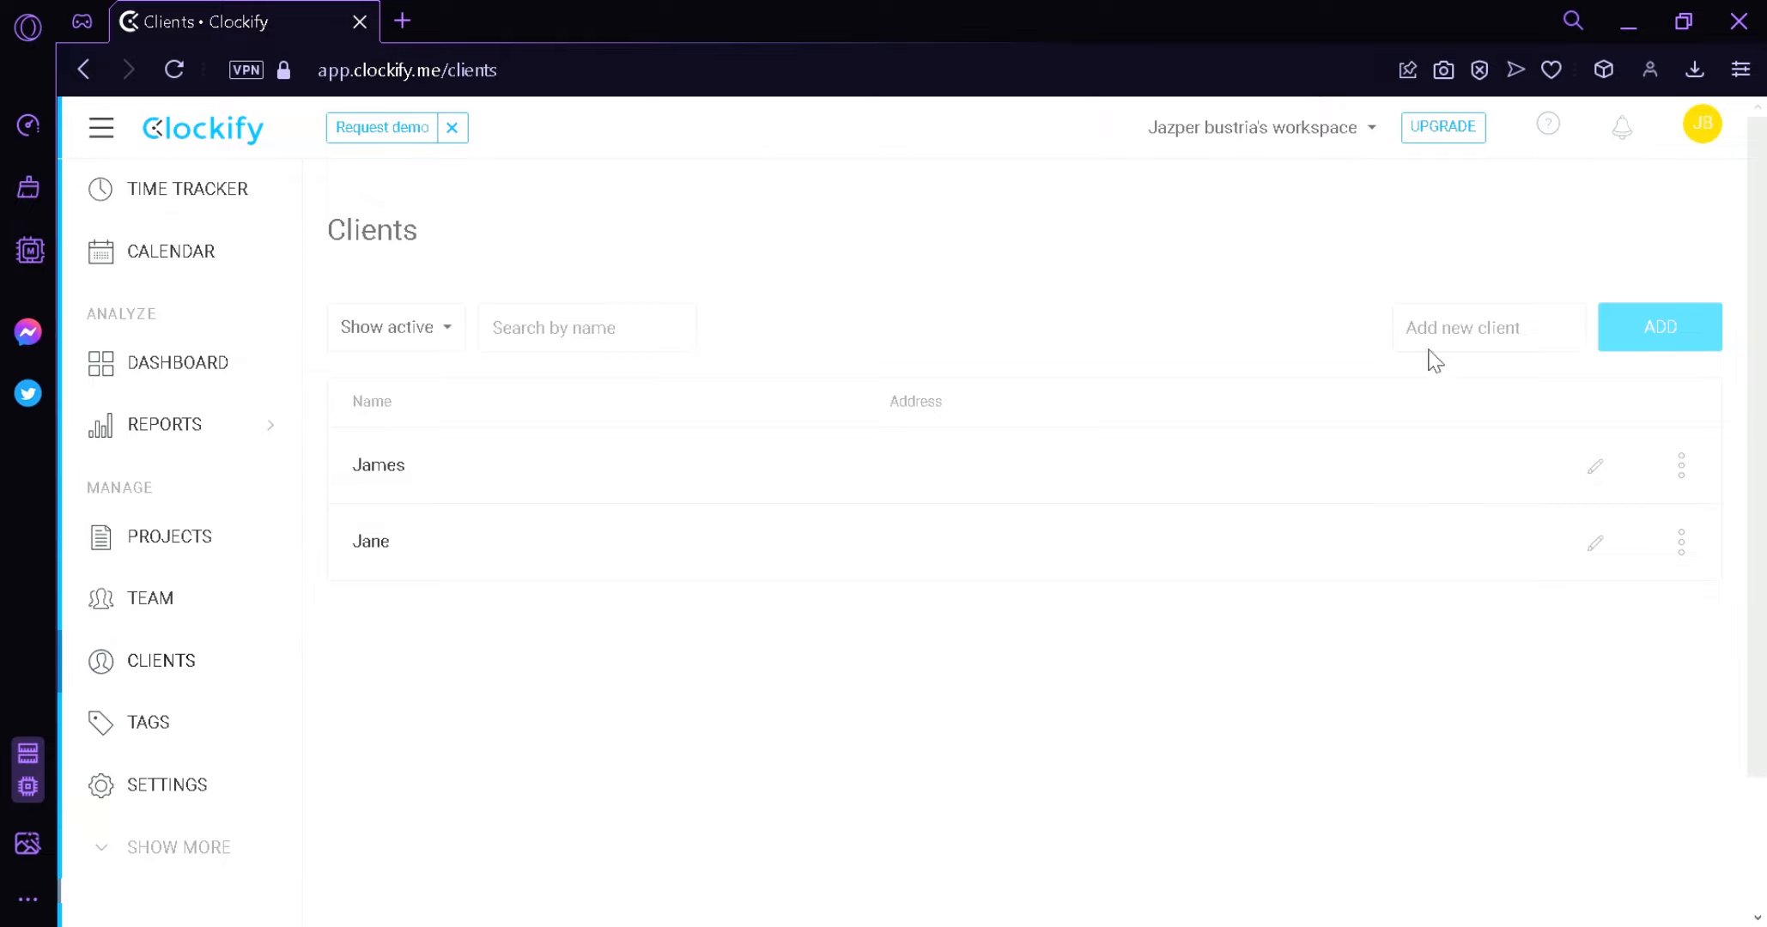
pyautogui.click(1457, 333)
pyautogui.write('Chris')
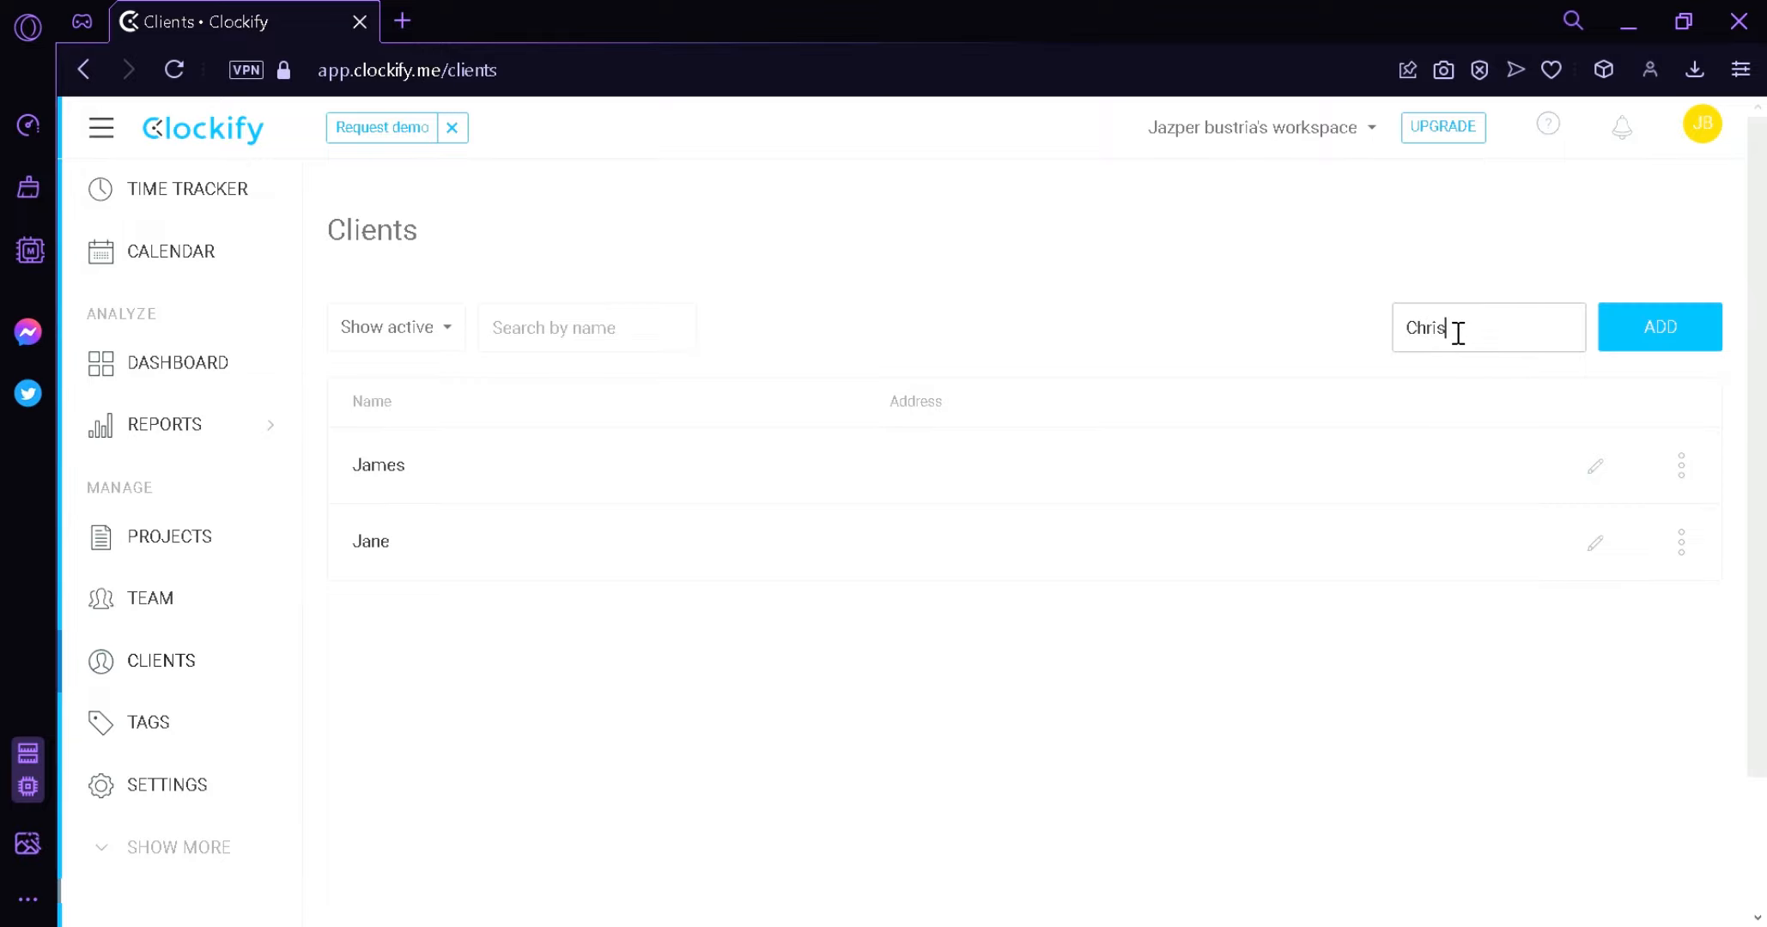
pyautogui.click(1649, 320)
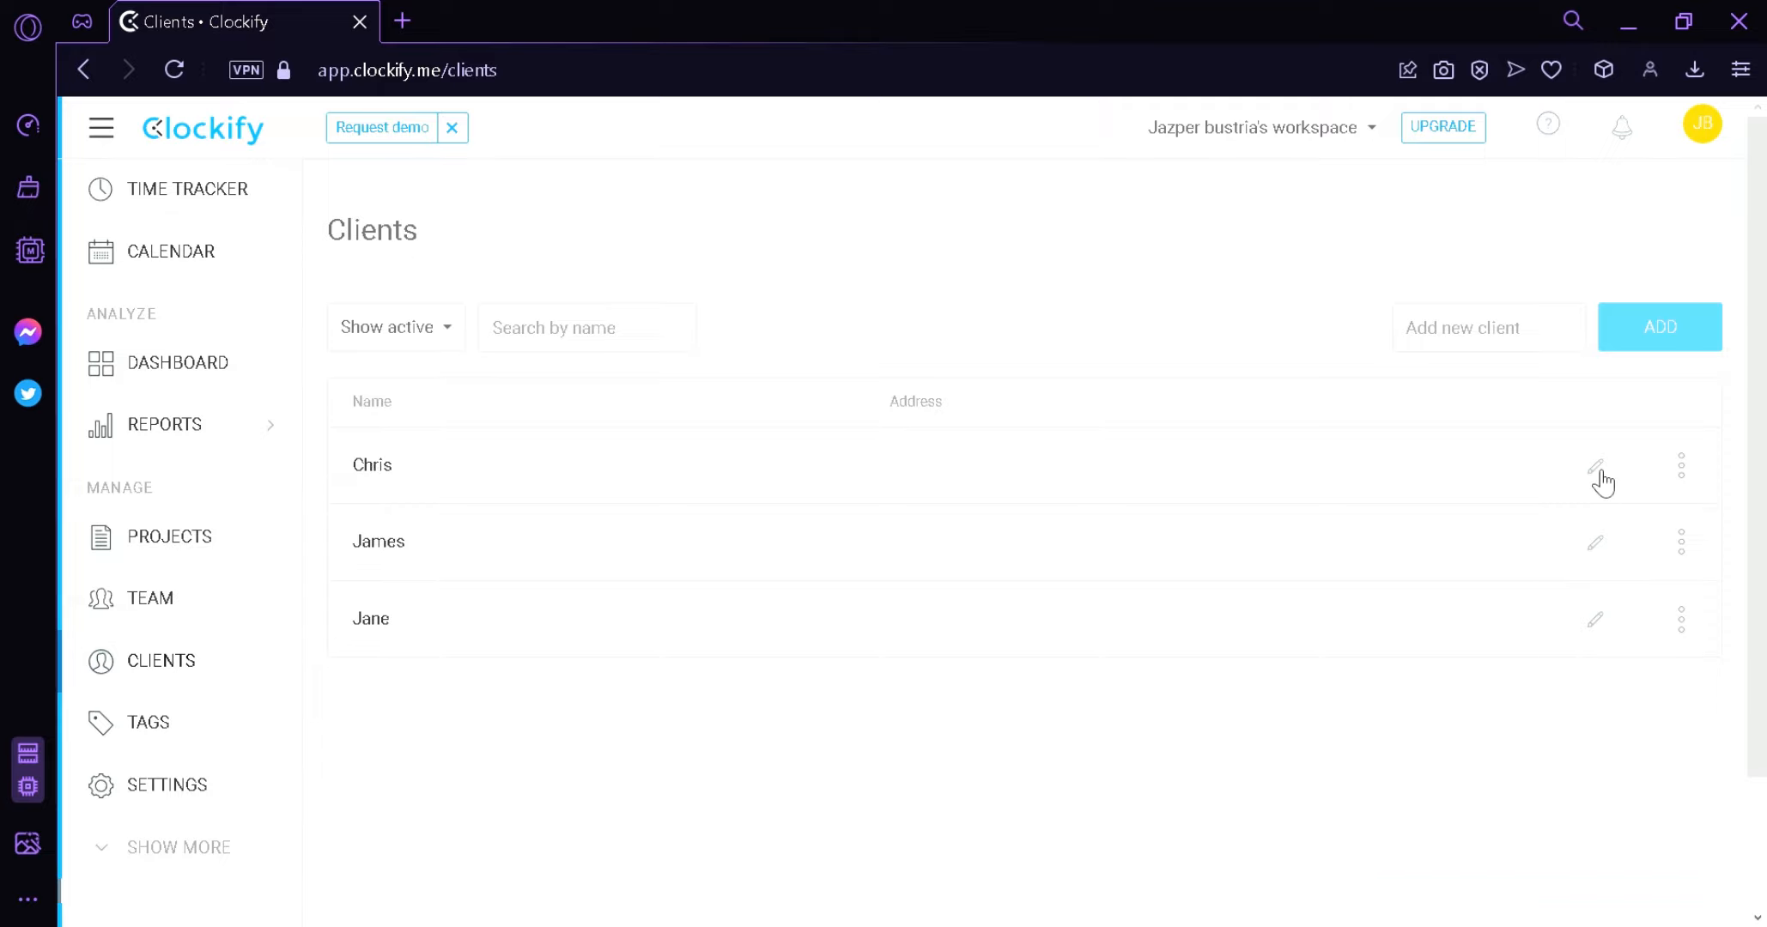
pyautogui.click(1680, 465)
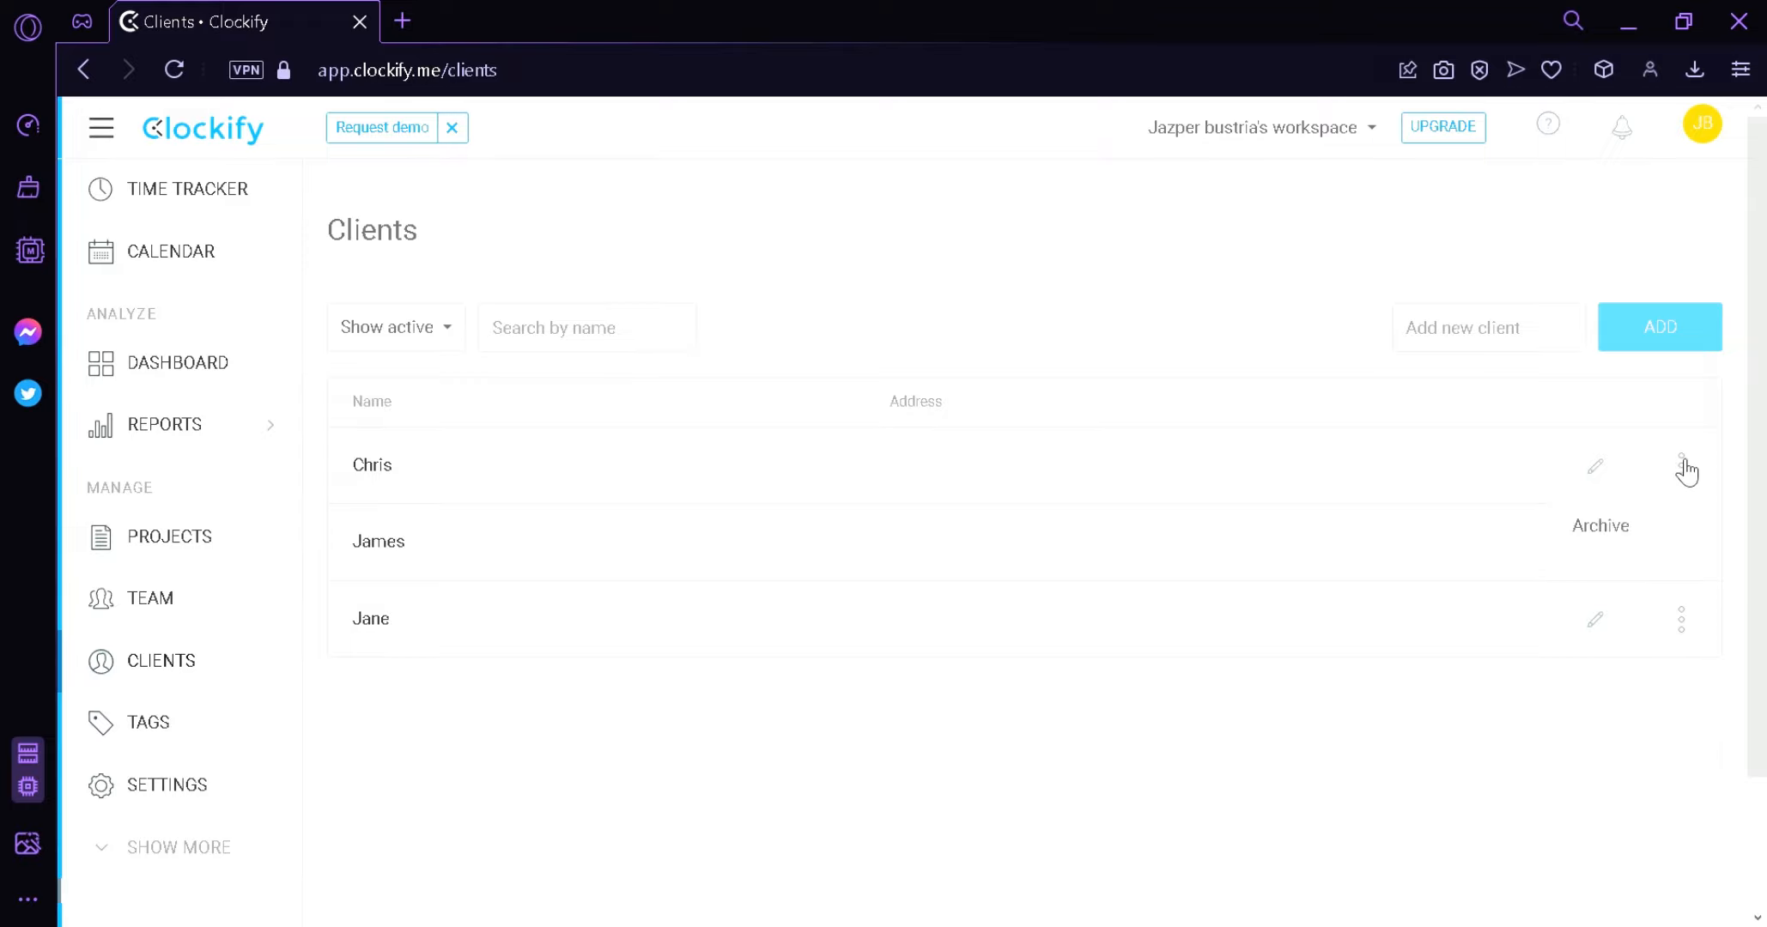
pyautogui.click(994, 684)
# Open the Tags page and look at the additional options of the youtube tag.
pyautogui.click(120, 736)
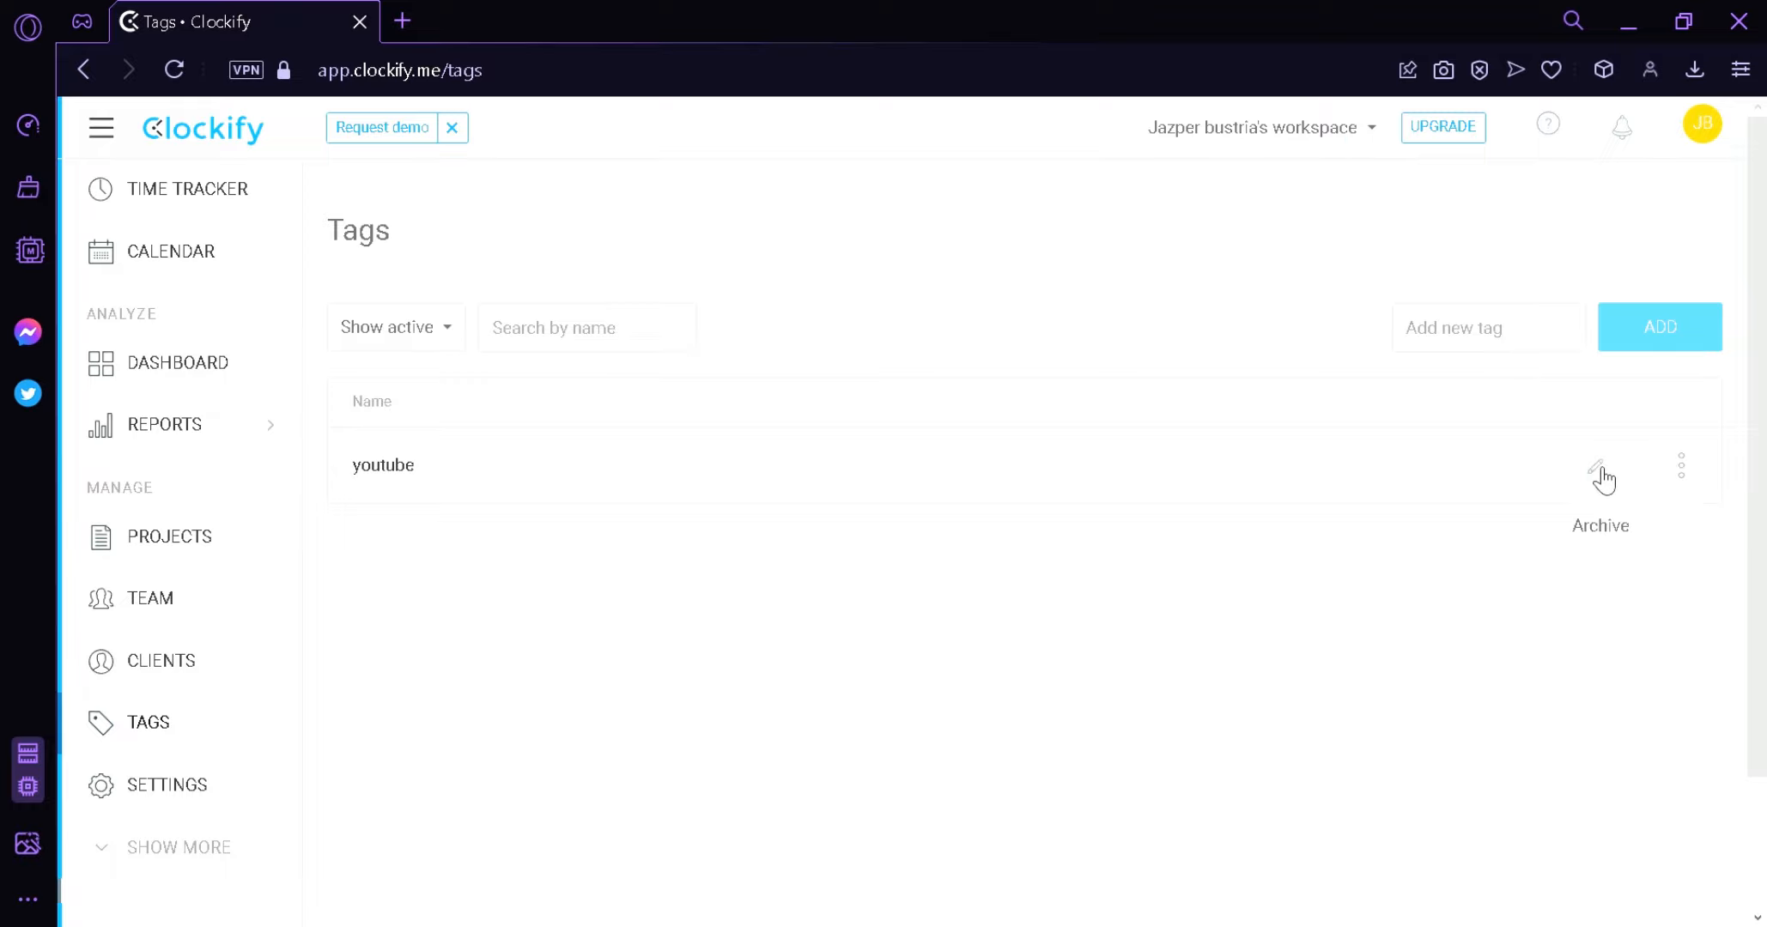
pyautogui.click(394, 722)
# Reveal the hidden pages of the navigation and activate the weekly timesheet for the workspace.
pyautogui.click(114, 850)
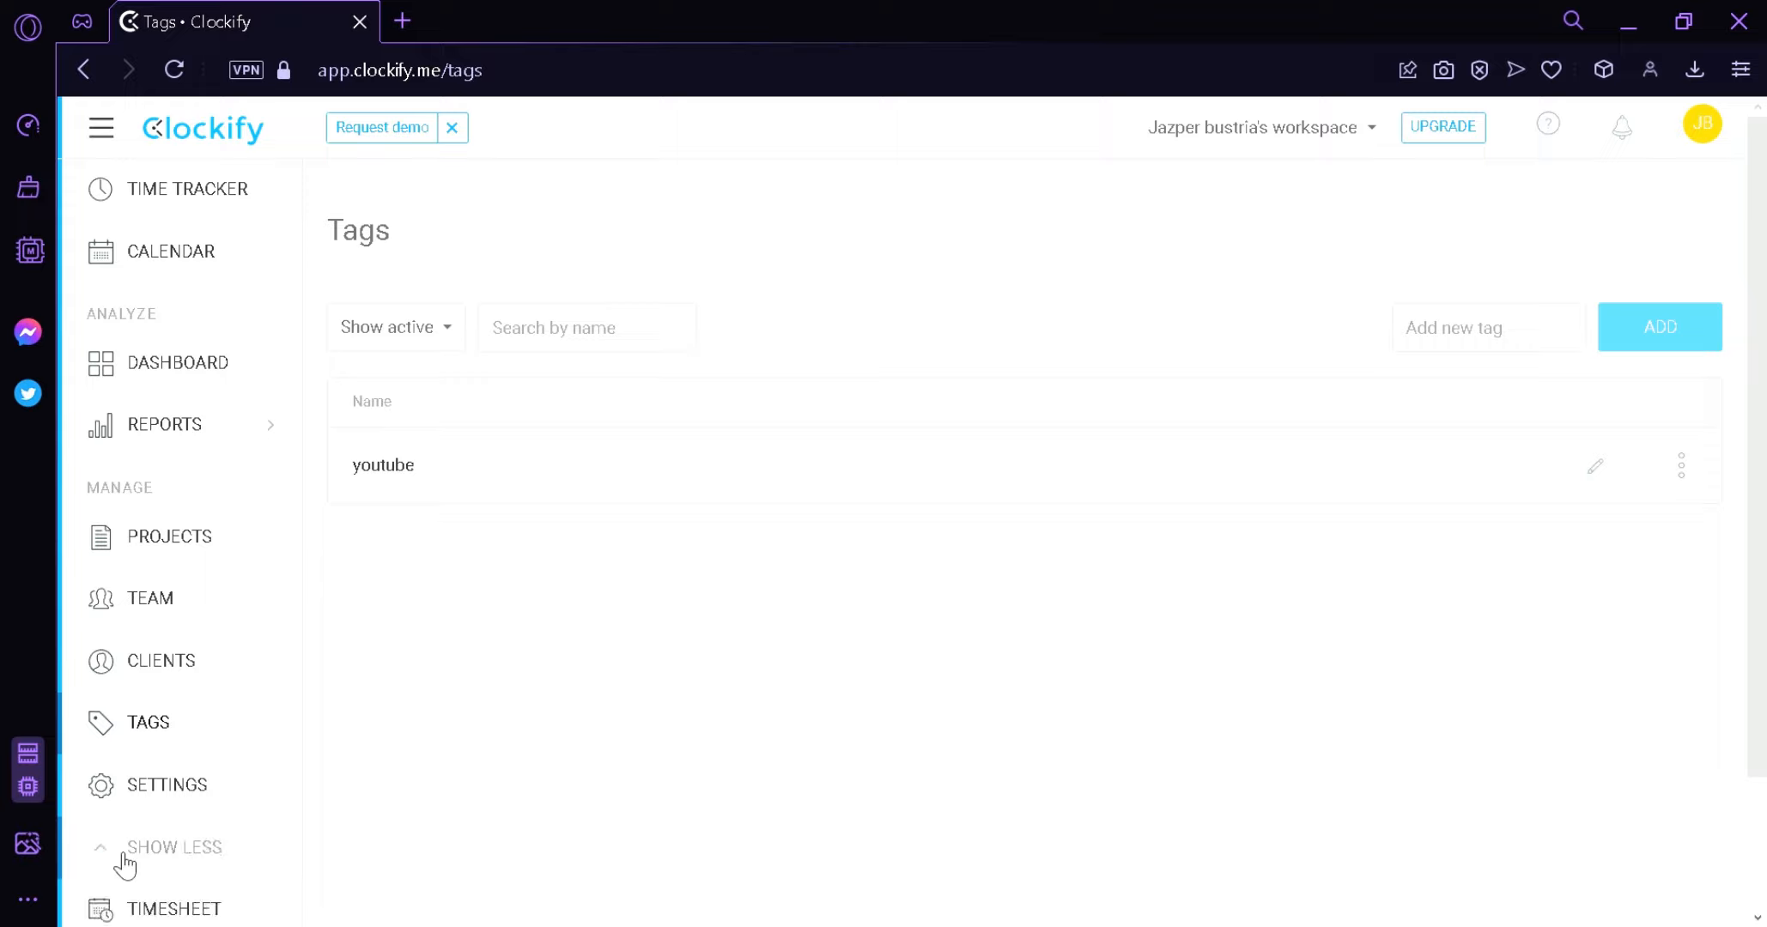
pyautogui.scroll(-2, 142, 833)
pyautogui.scroll(-4, 180, 799)
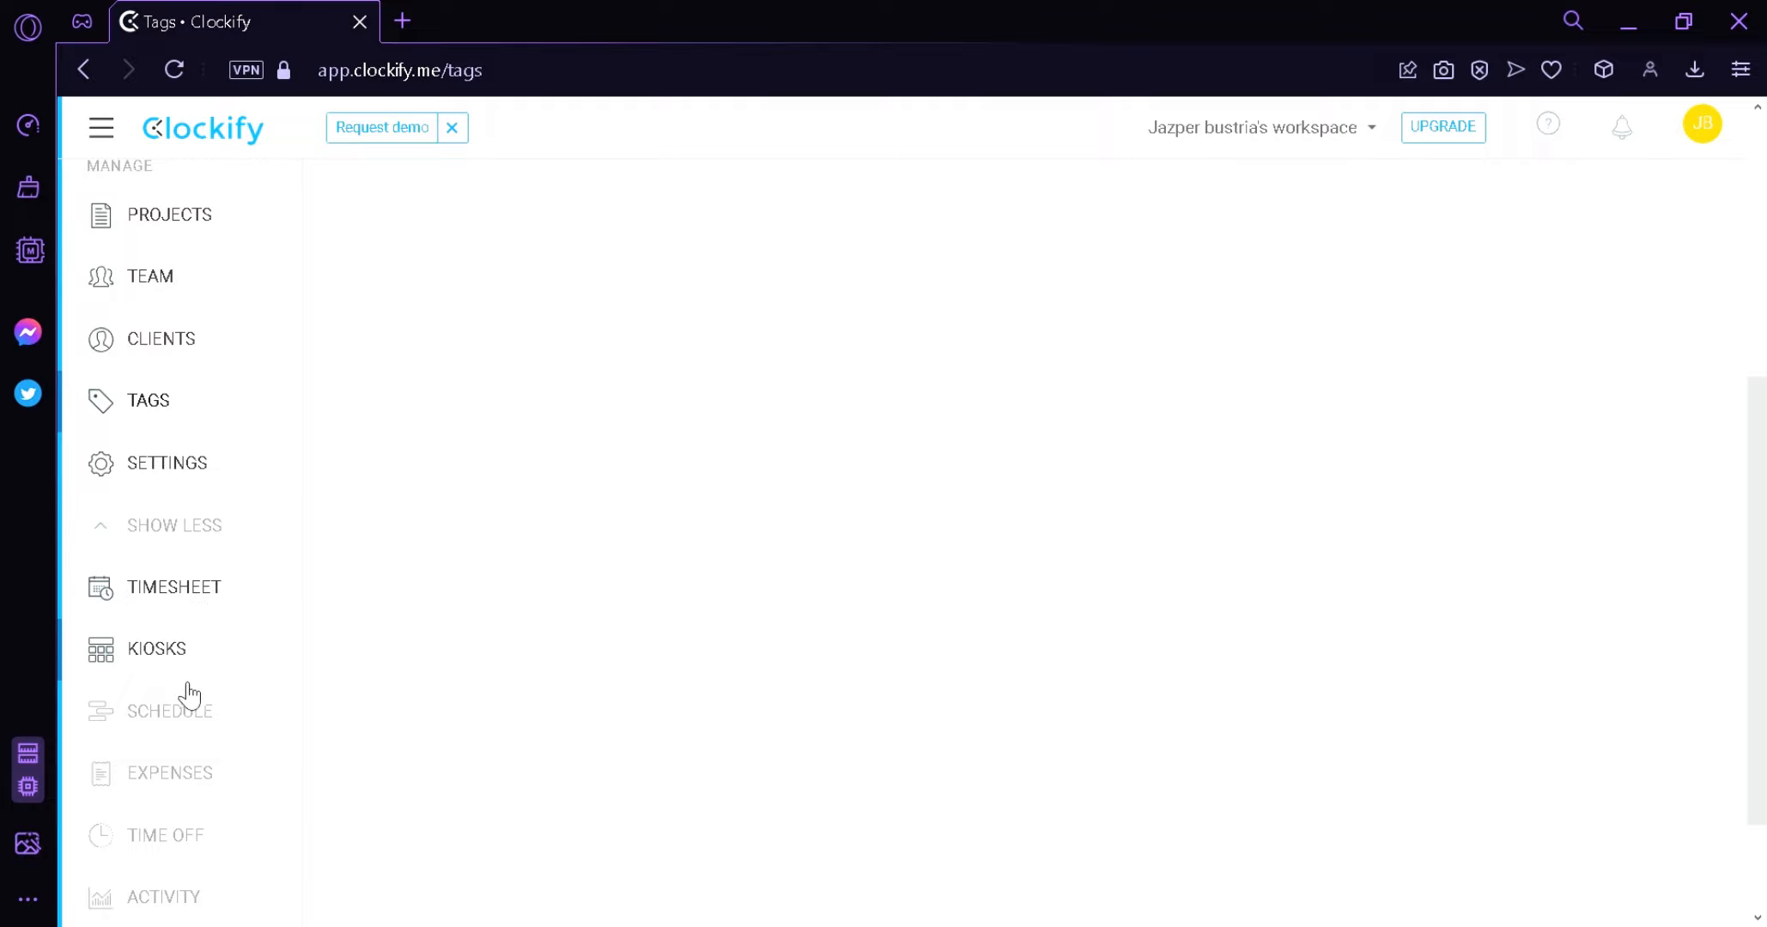
pyautogui.scroll(-2, 184, 712)
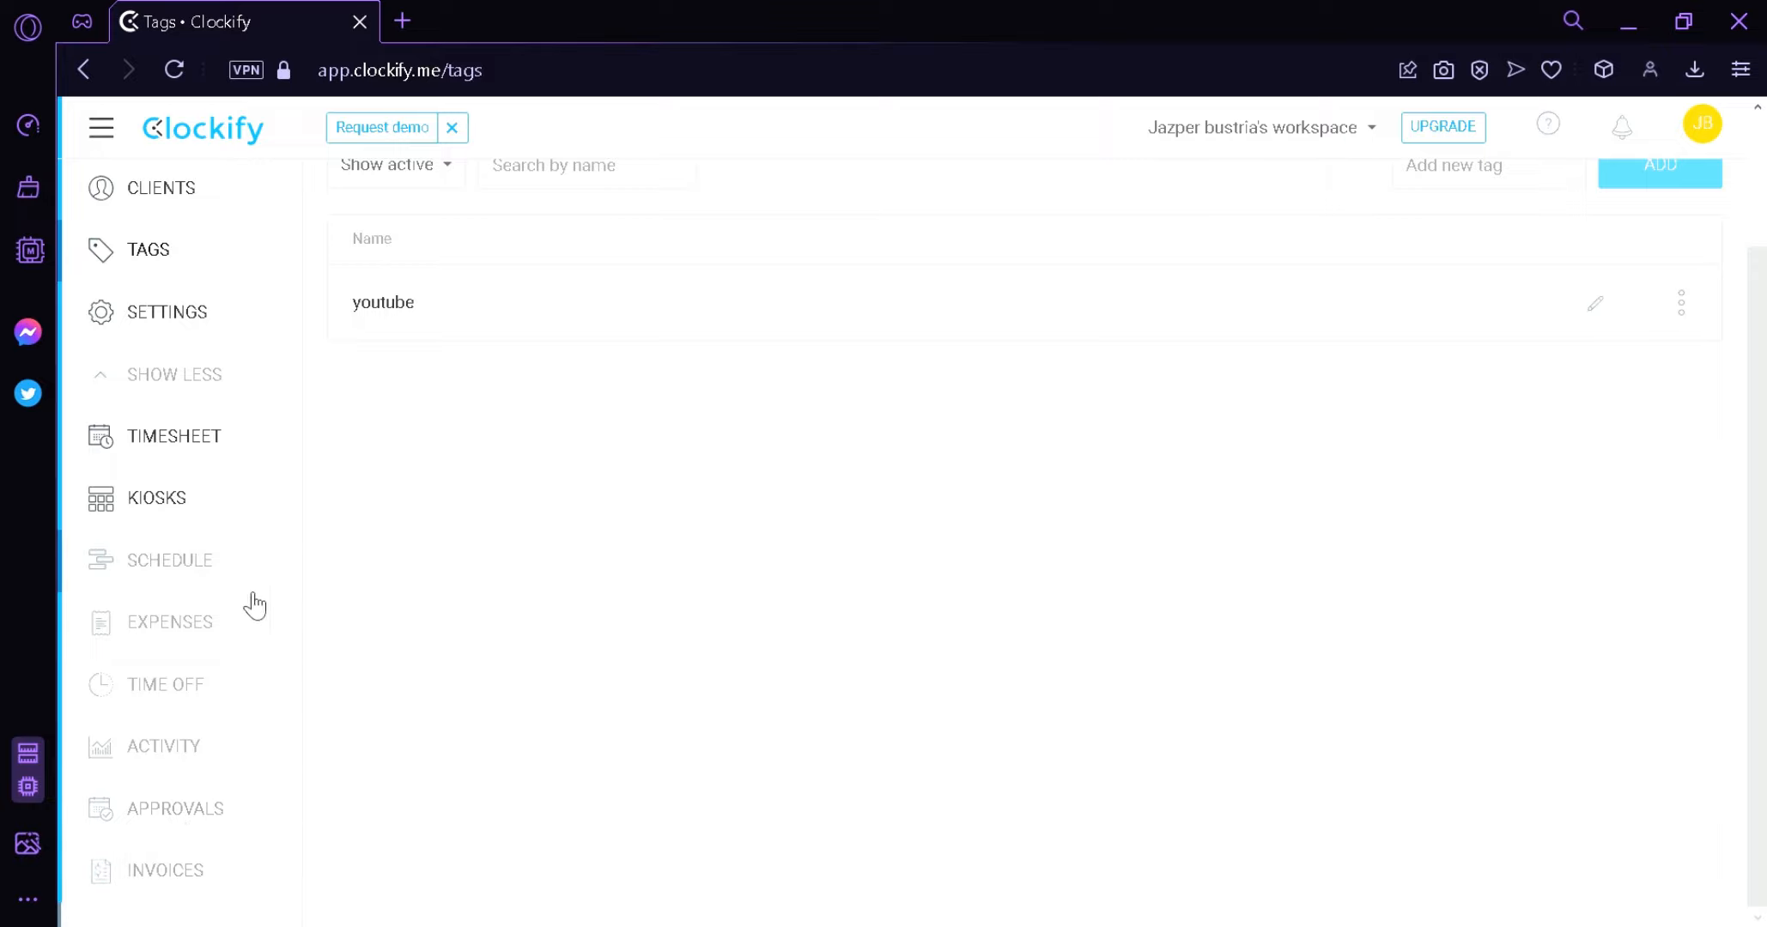
pyautogui.click(217, 455)
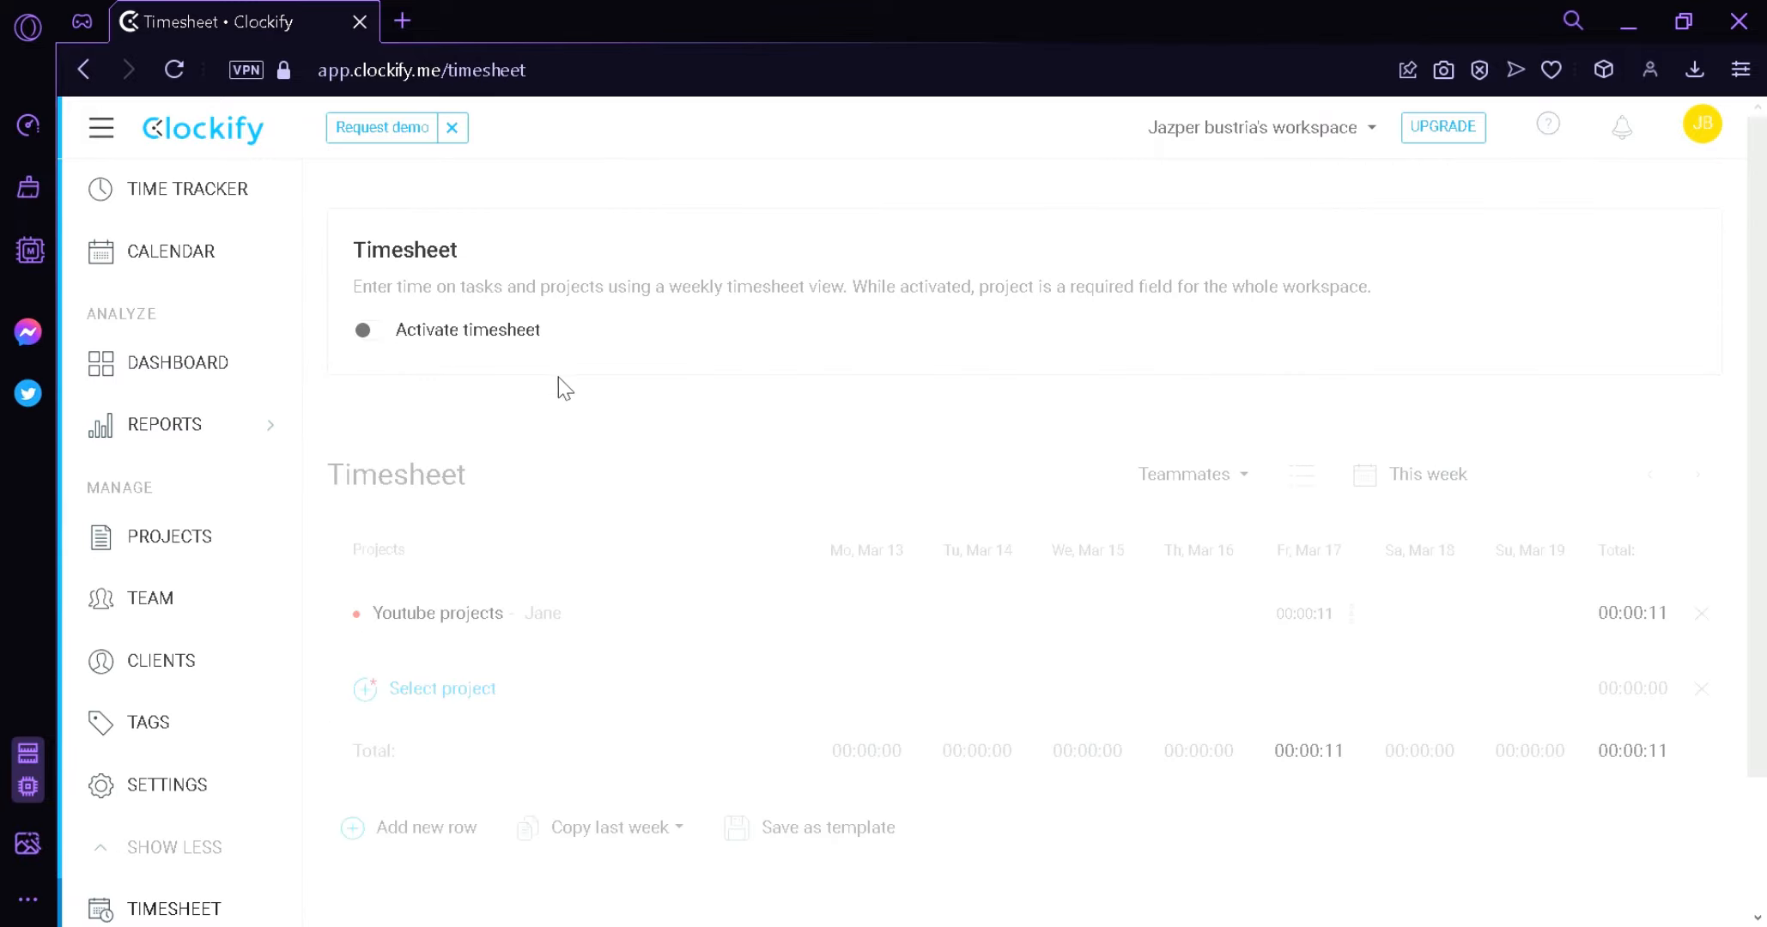
pyautogui.click(392, 337)
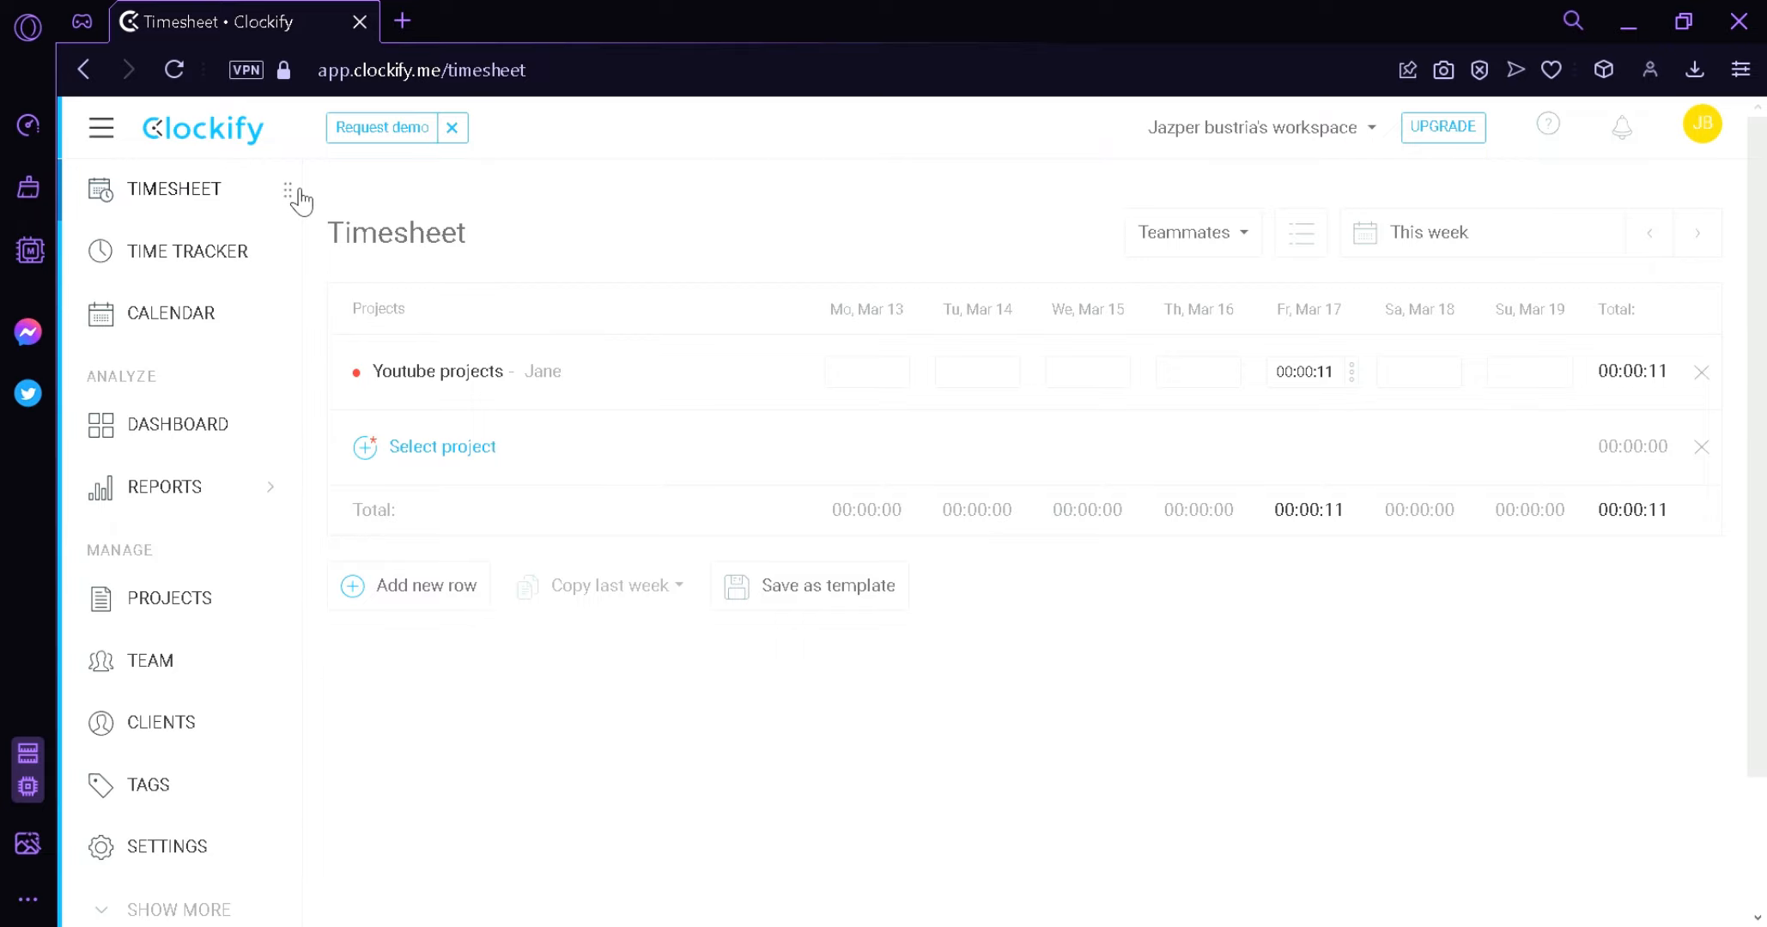
# Reorder the navigation so that Timesheet comes directly after Calendar and Dashboard directly after Reports.
pyautogui.moveTo(300, 200); pyautogui.dragTo(249, 343)
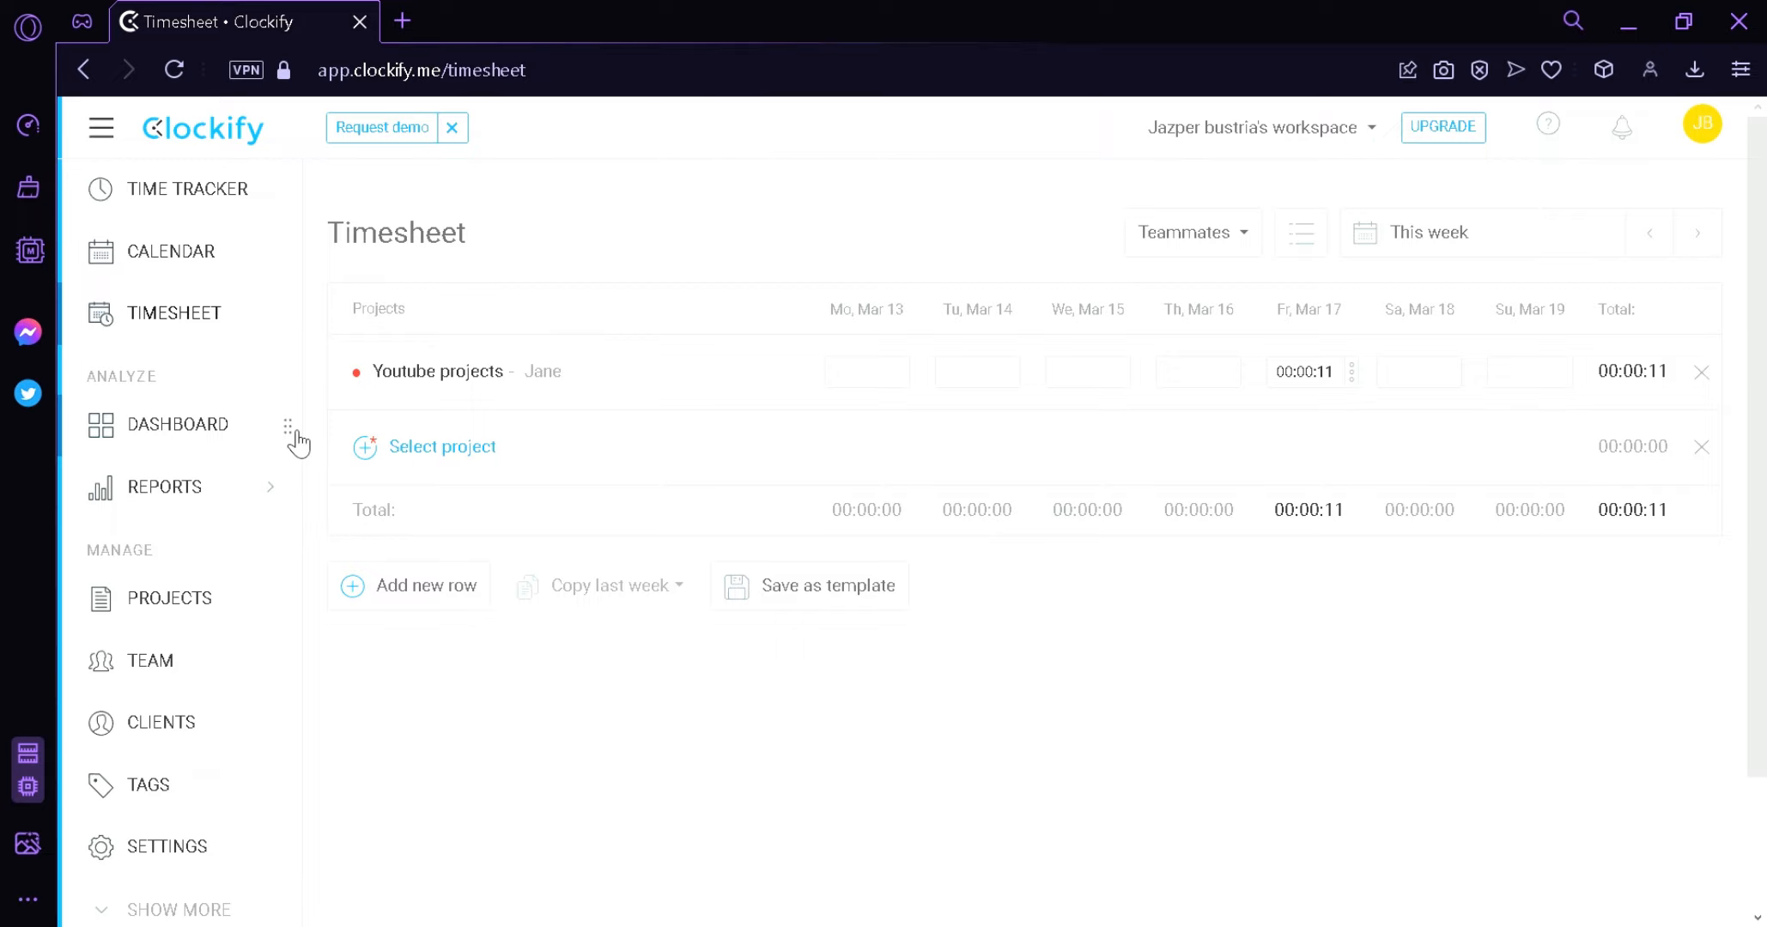
pyautogui.moveTo(298, 442); pyautogui.dragTo(300, 541)
pyautogui.moveTo(170, 439); pyautogui.dragTo(184, 421)
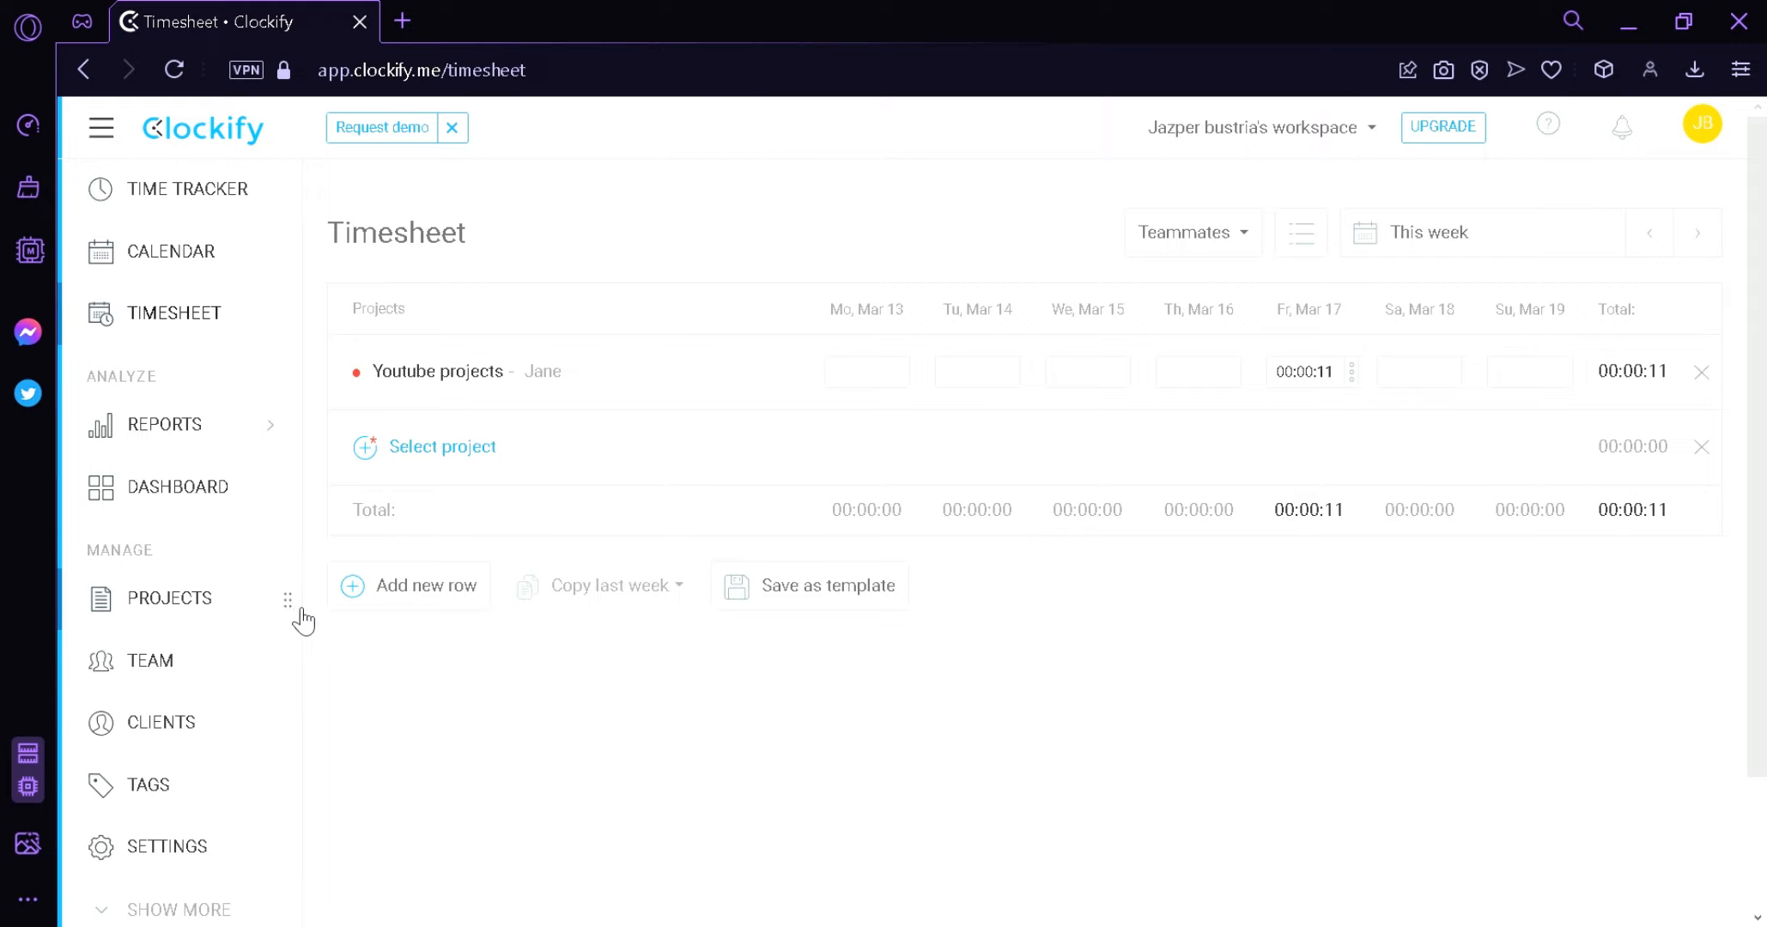
# Reorder the Manage section of the navigation, placing Projects after Tags and Settings first.
pyautogui.moveTo(288, 600); pyautogui.dragTo(268, 788)
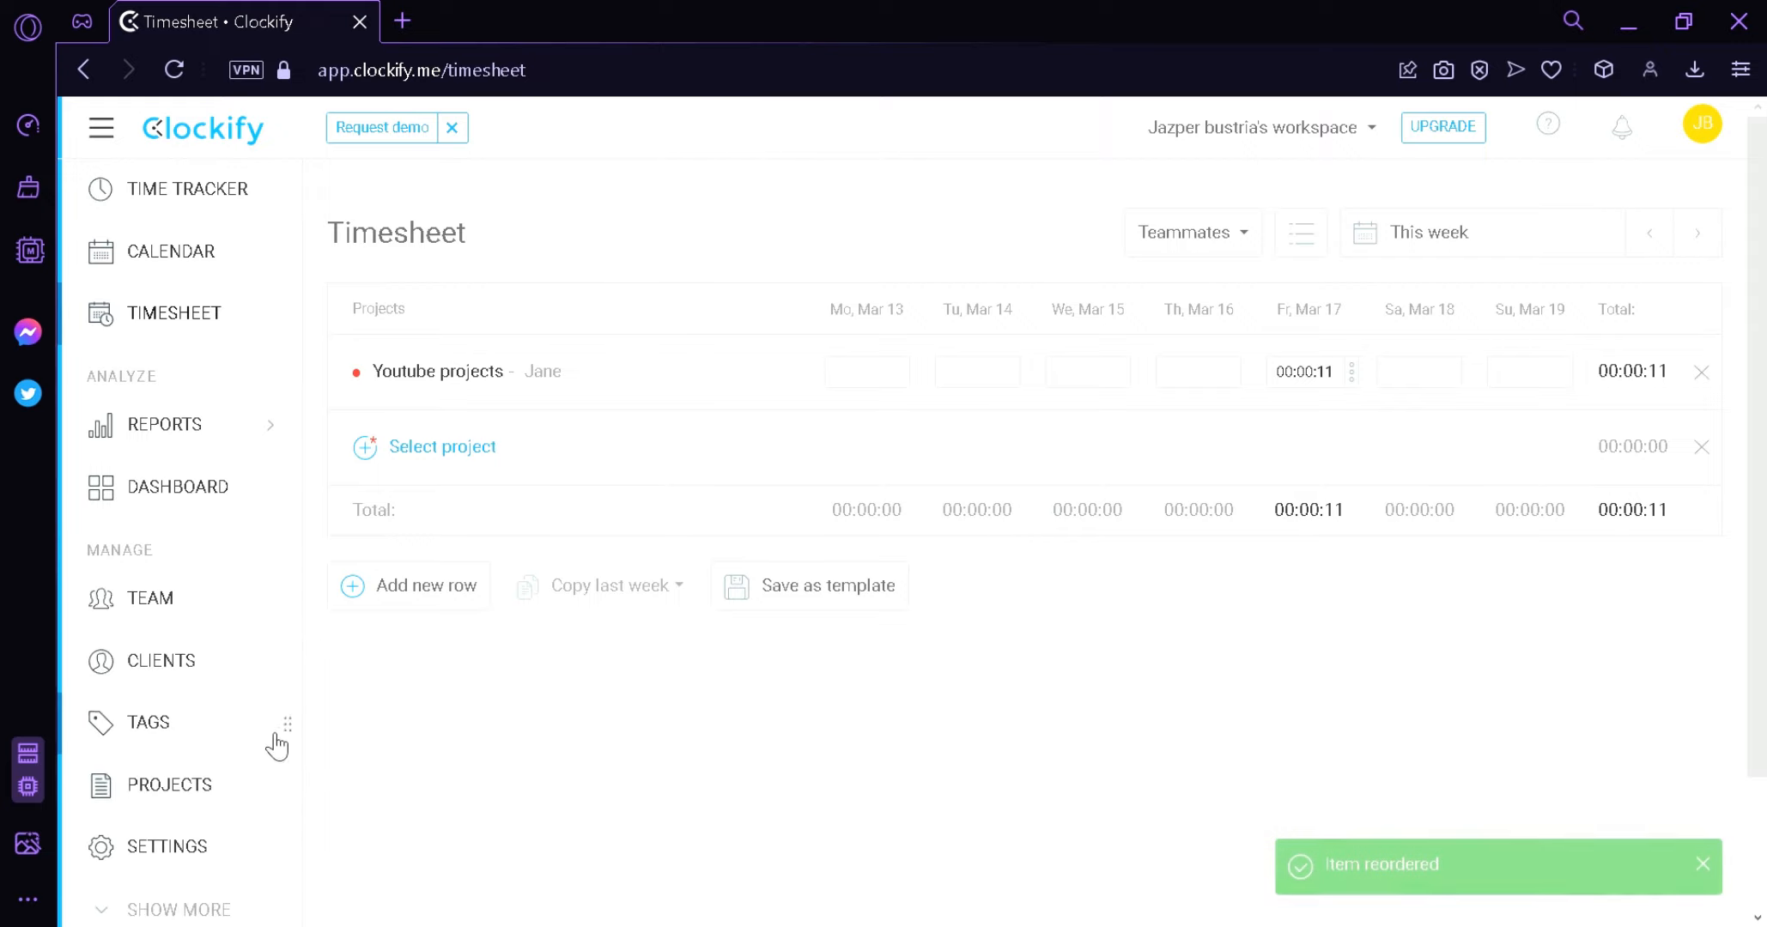
pyautogui.moveTo(286, 850); pyautogui.dragTo(296, 678)
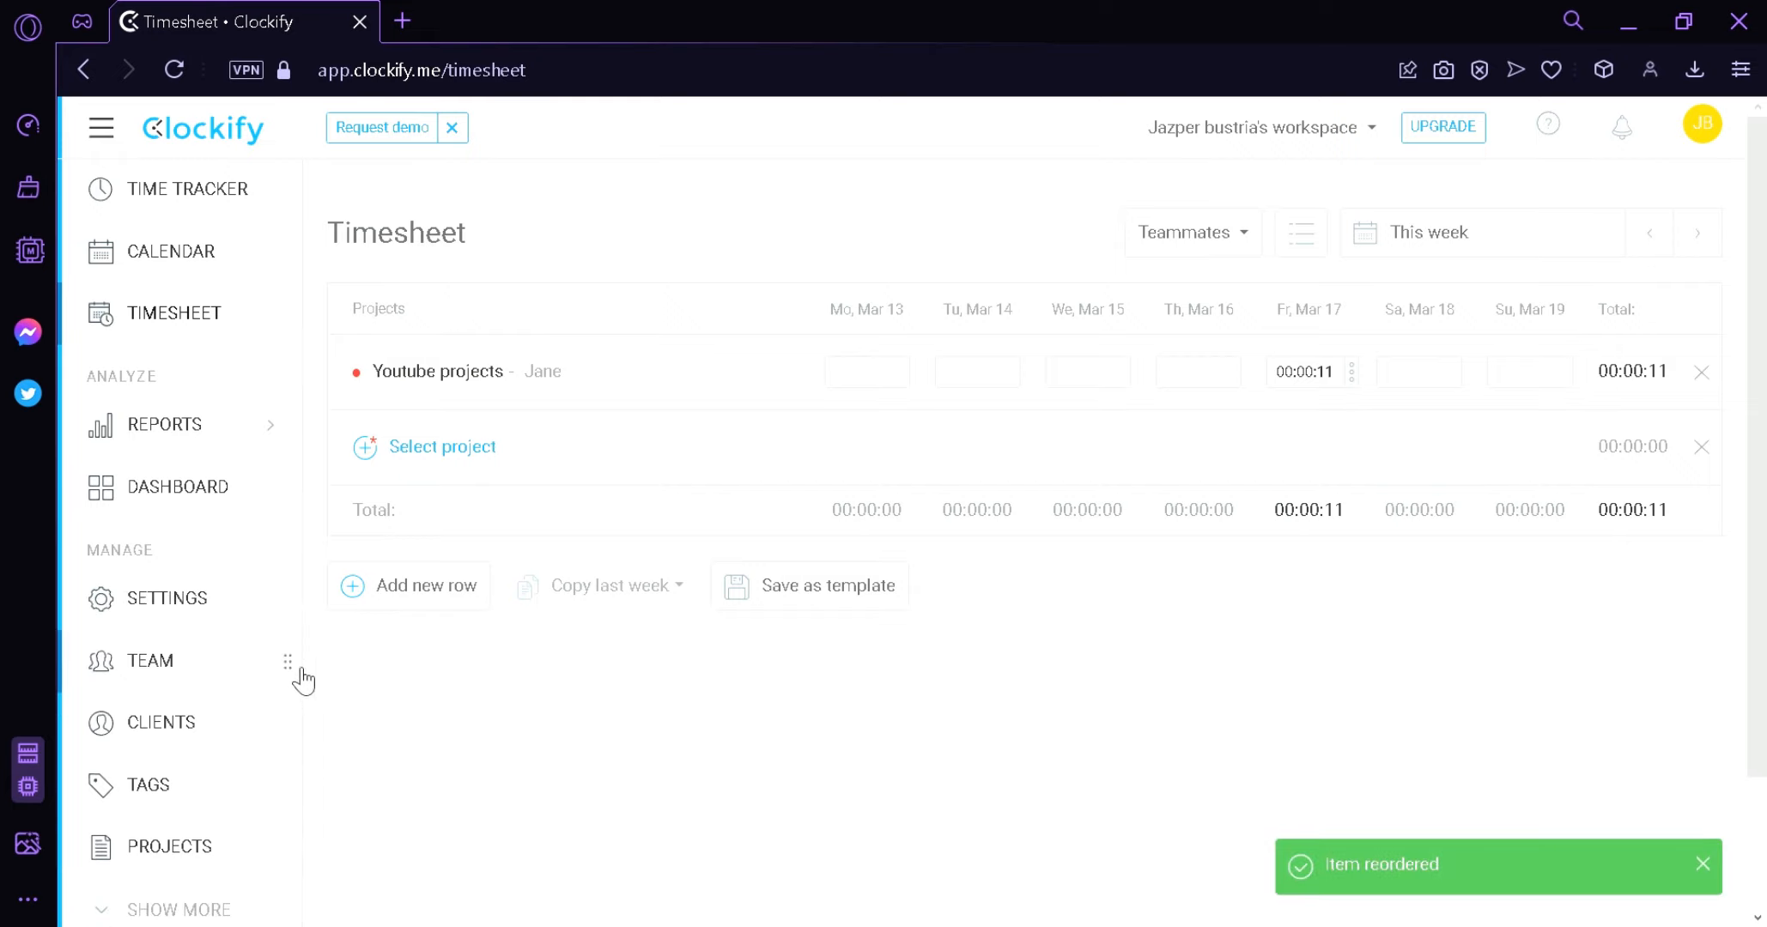